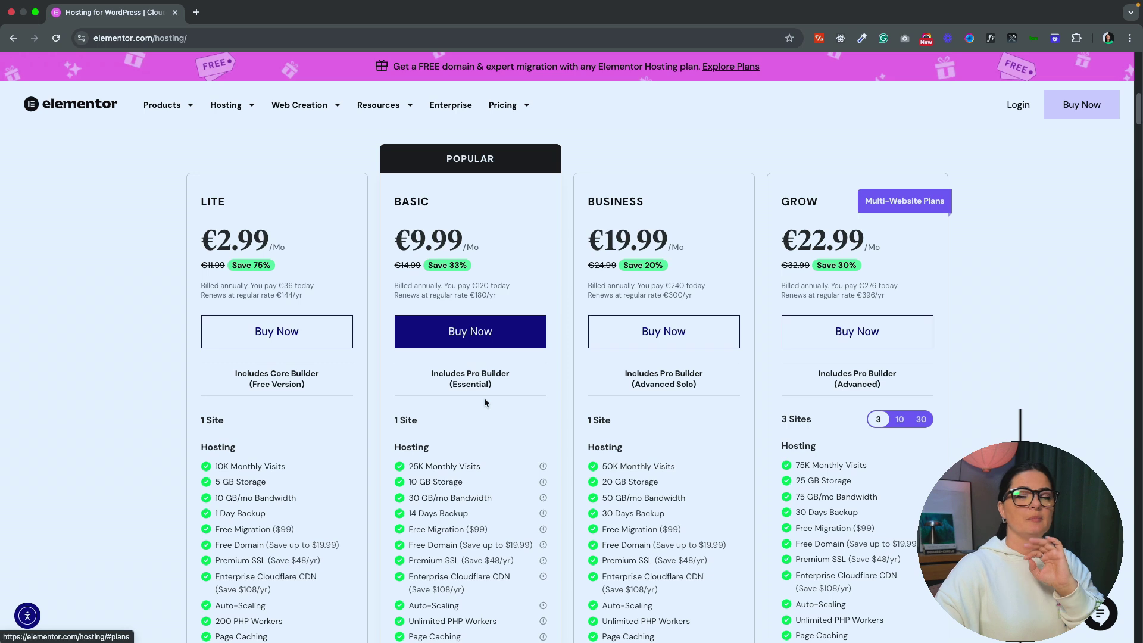
Compare the Lite, Basic, Business and Grow hosting plans, including prices, hosting features, website builder widgets and support.
scroll(484, 398, "down", 10)
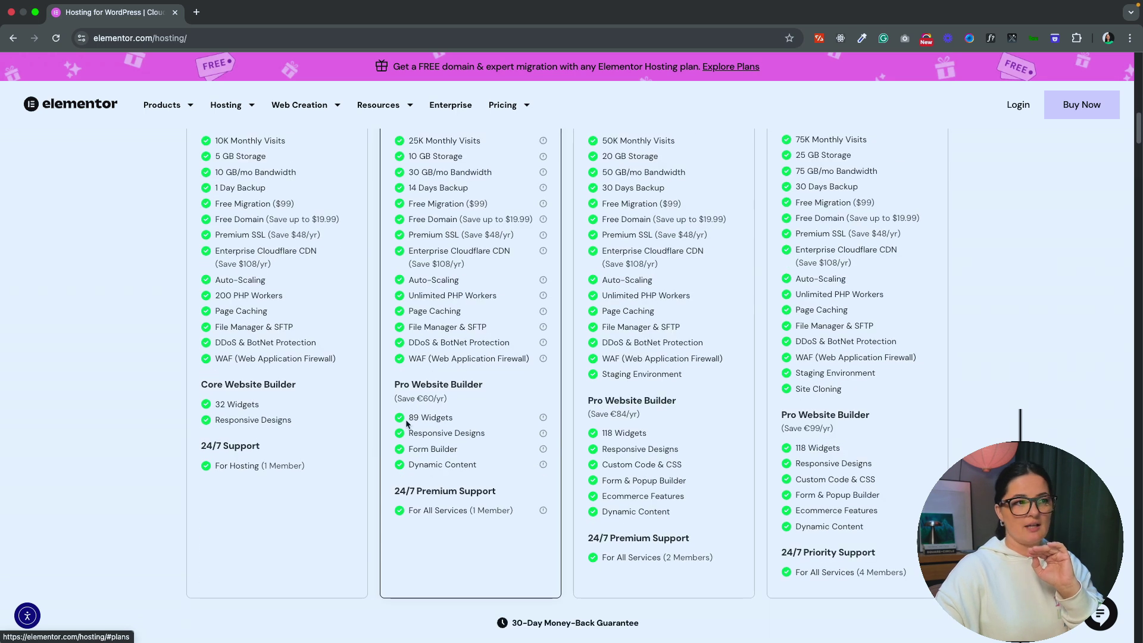
left_click_drag(406, 423, 456, 424)
mouse_move(544, 419)
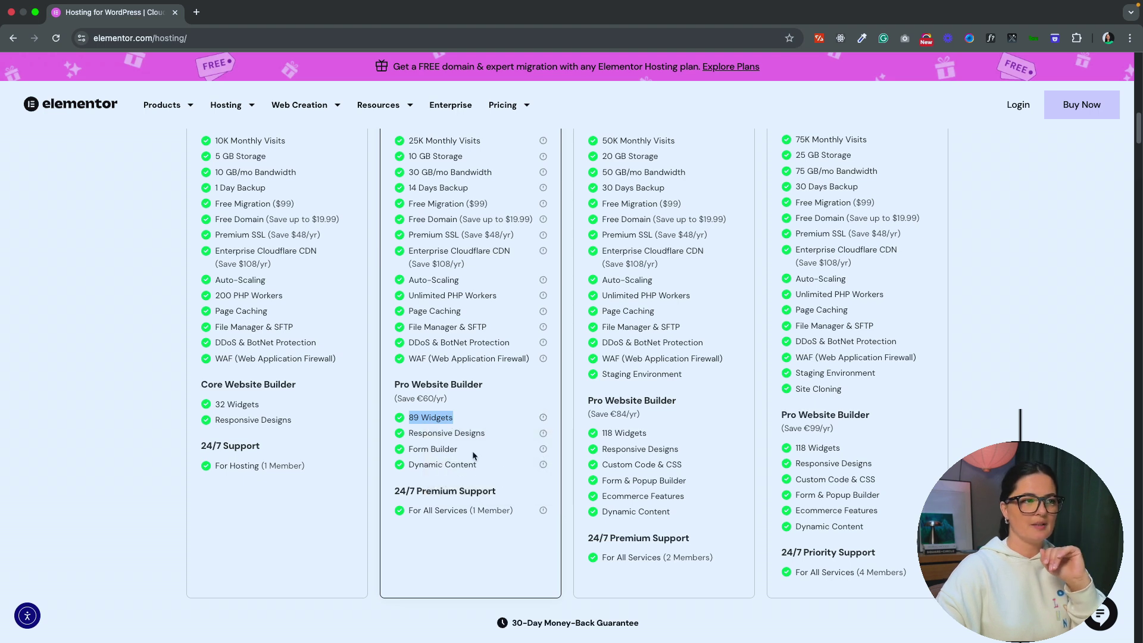
left_click(552, 553)
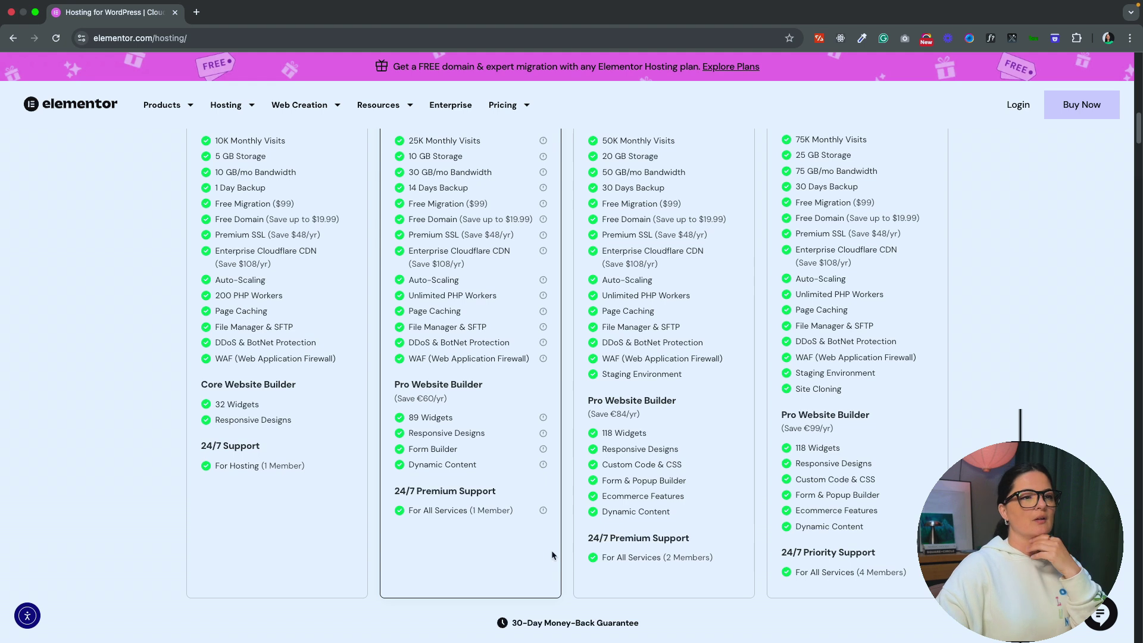
scroll(551, 550, "up", 4)
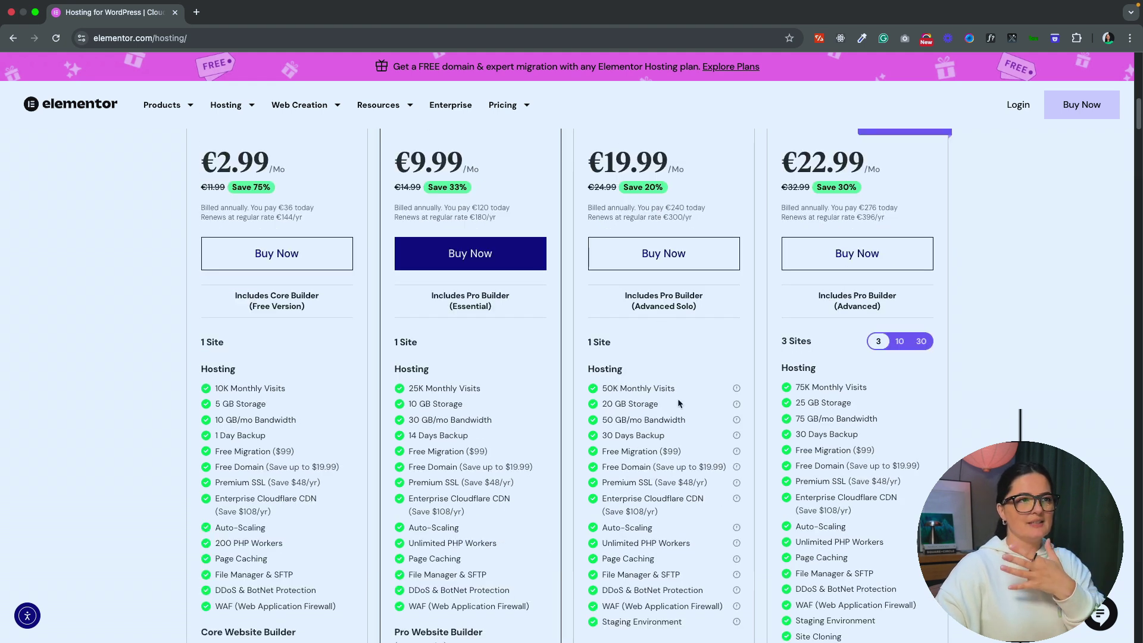
scroll(680, 396, "up", 2)
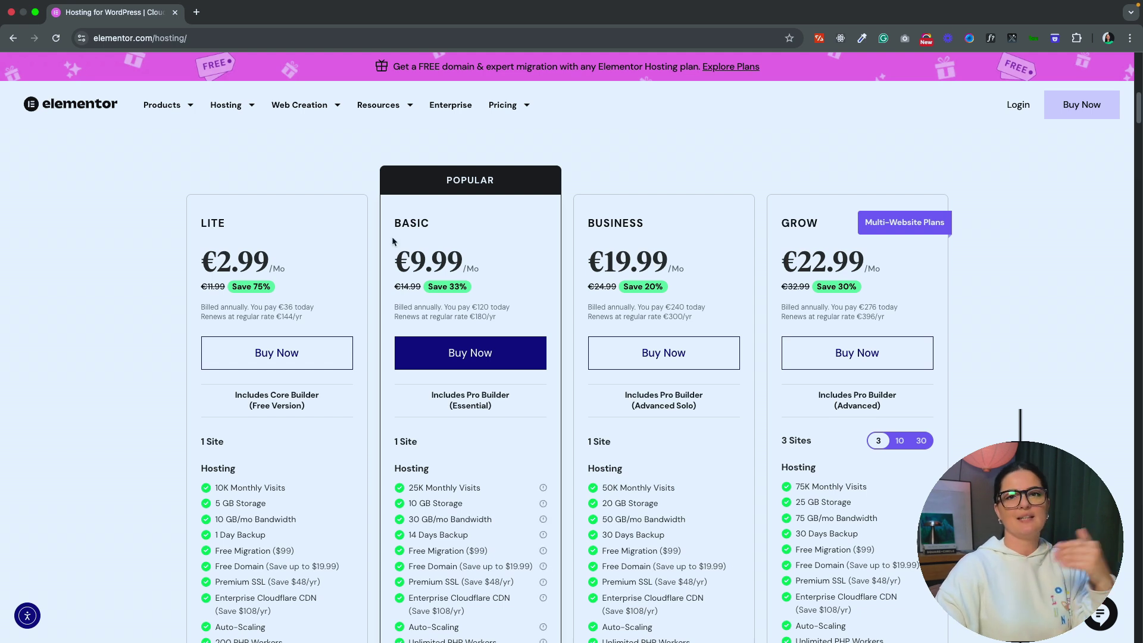
scroll(436, 299, "down", 2)
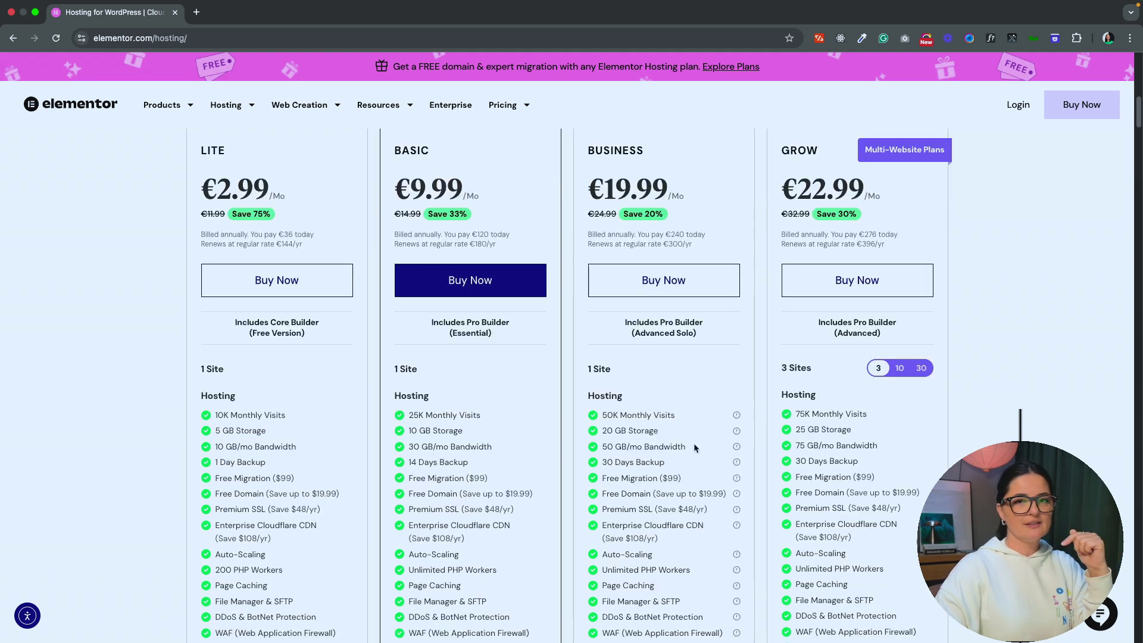
scroll(694, 443, "down", 2)
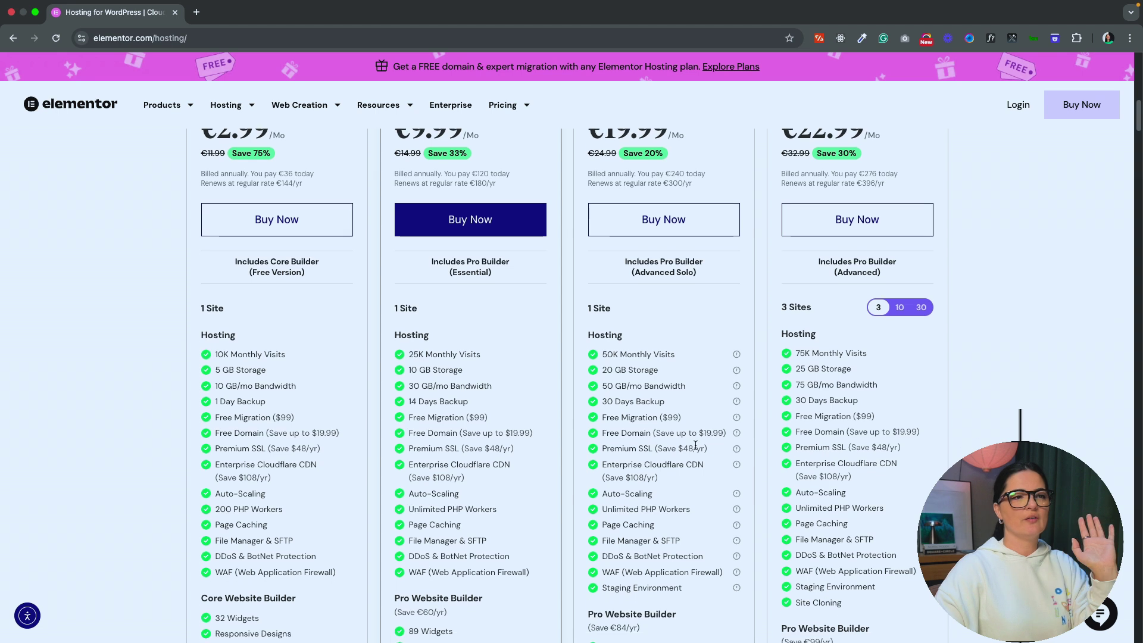
scroll(695, 445, "down", 1)
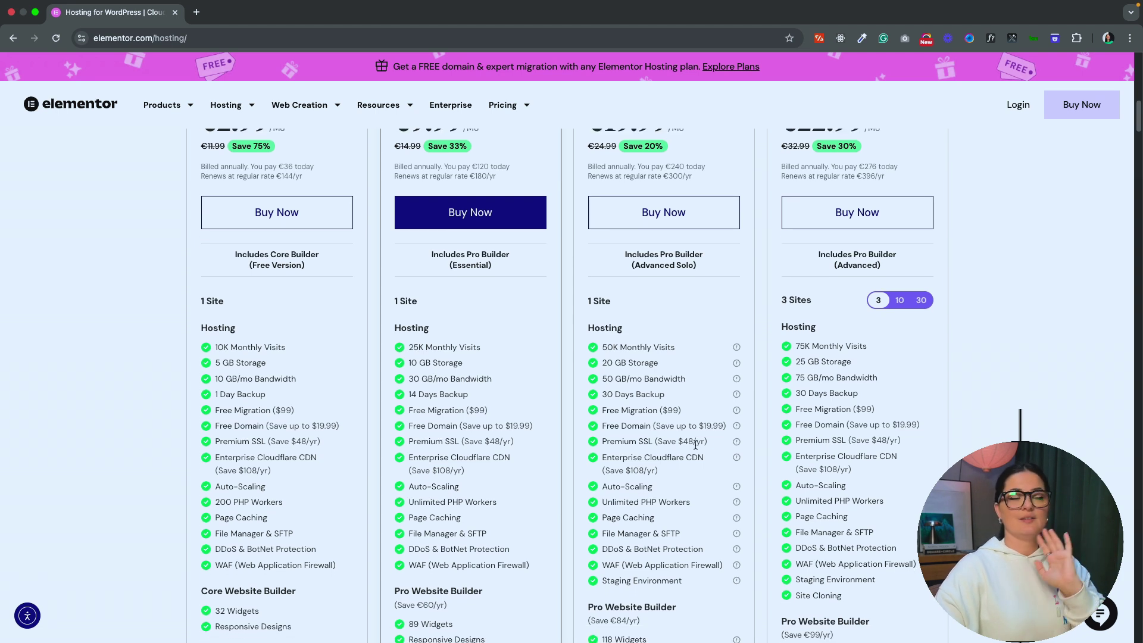
scroll(696, 445, "down", 1)
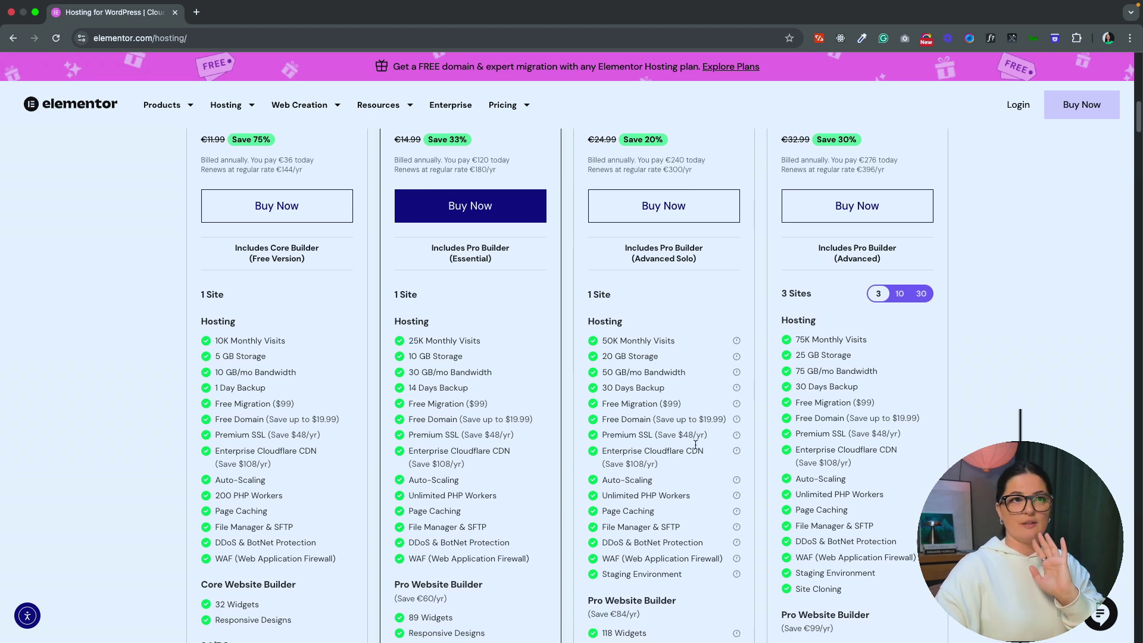
Log in to the Elementor account and start creating a hosted website with the existing Elementor Hosting - Basic subscription.
left_click(1011, 113)
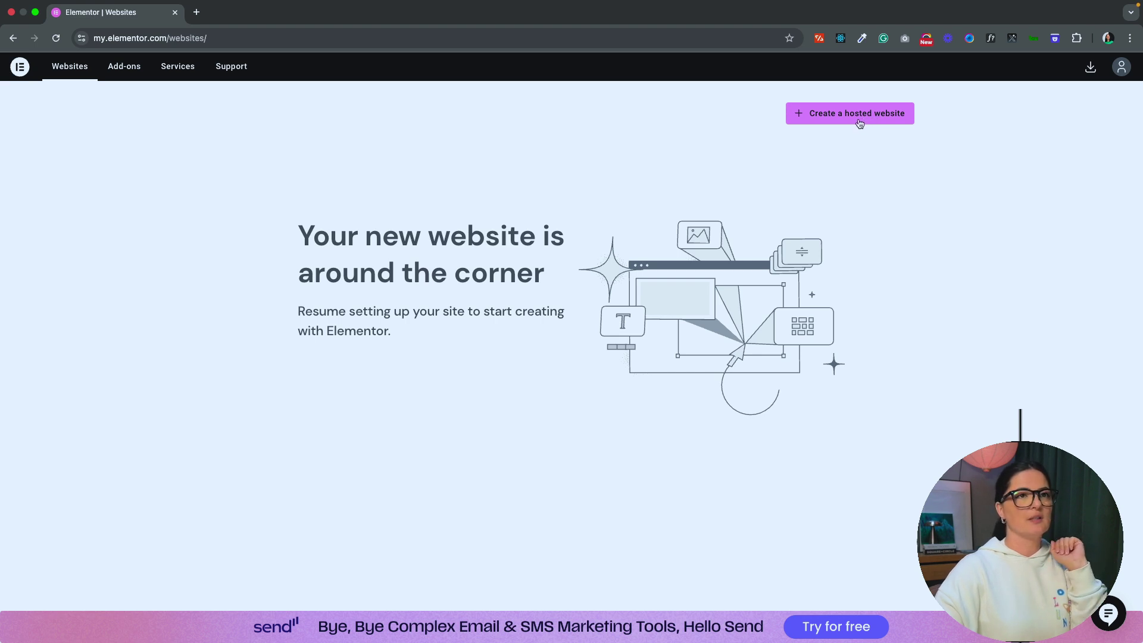
left_click(861, 123)
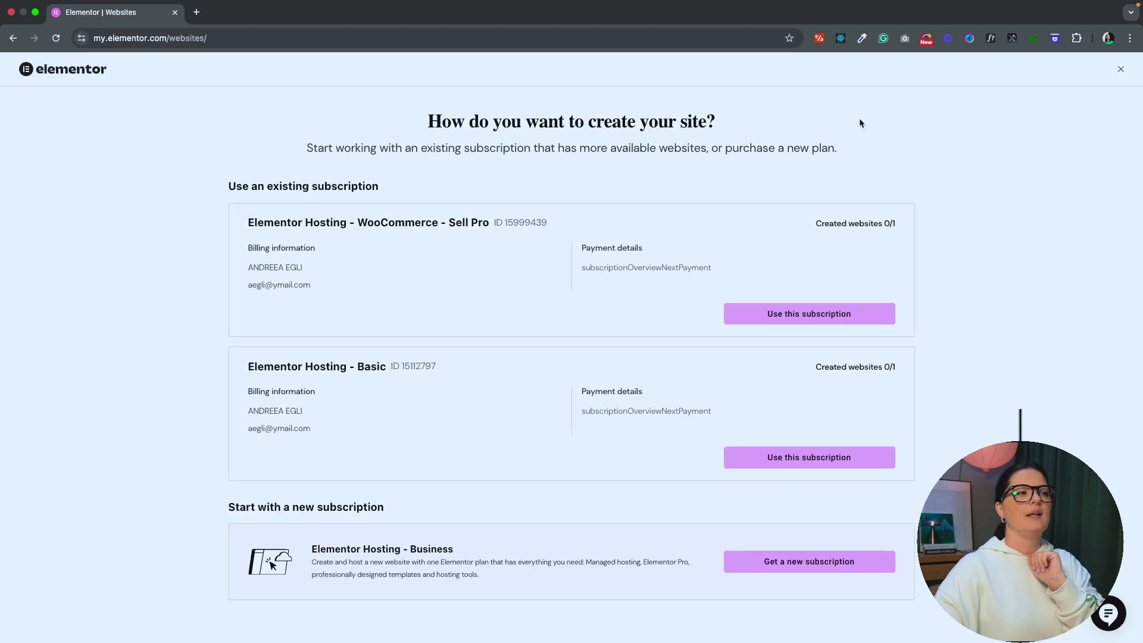
left_click(787, 458)
left_click(287, 434)
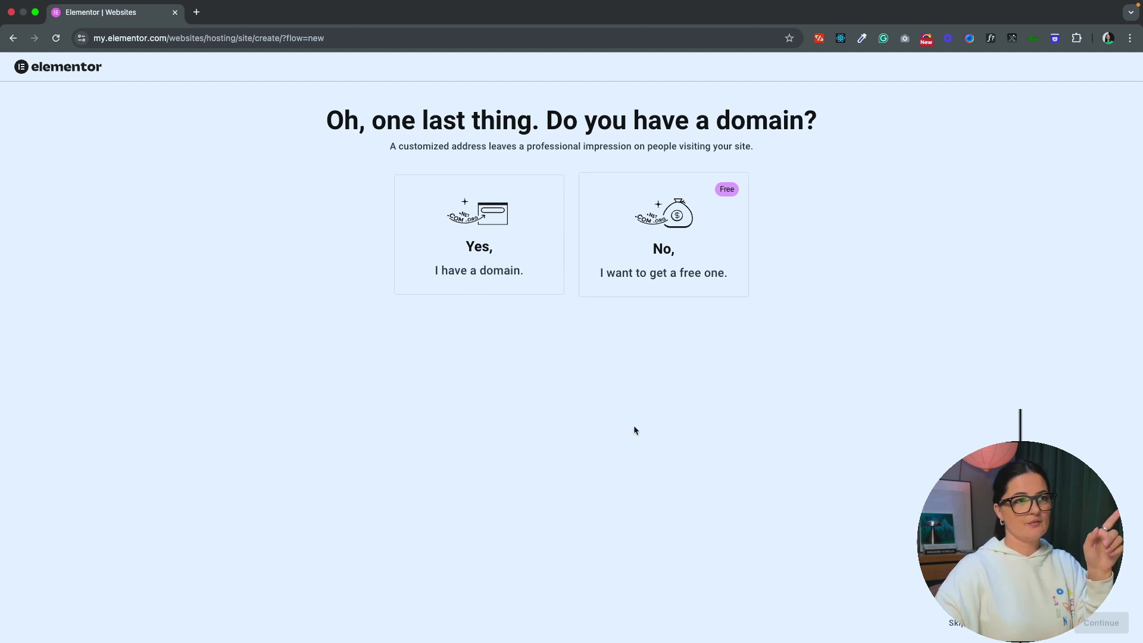
Answer that a domain is already owned, skip entering its name, and go to the new site's management overview.
left_click(467, 263)
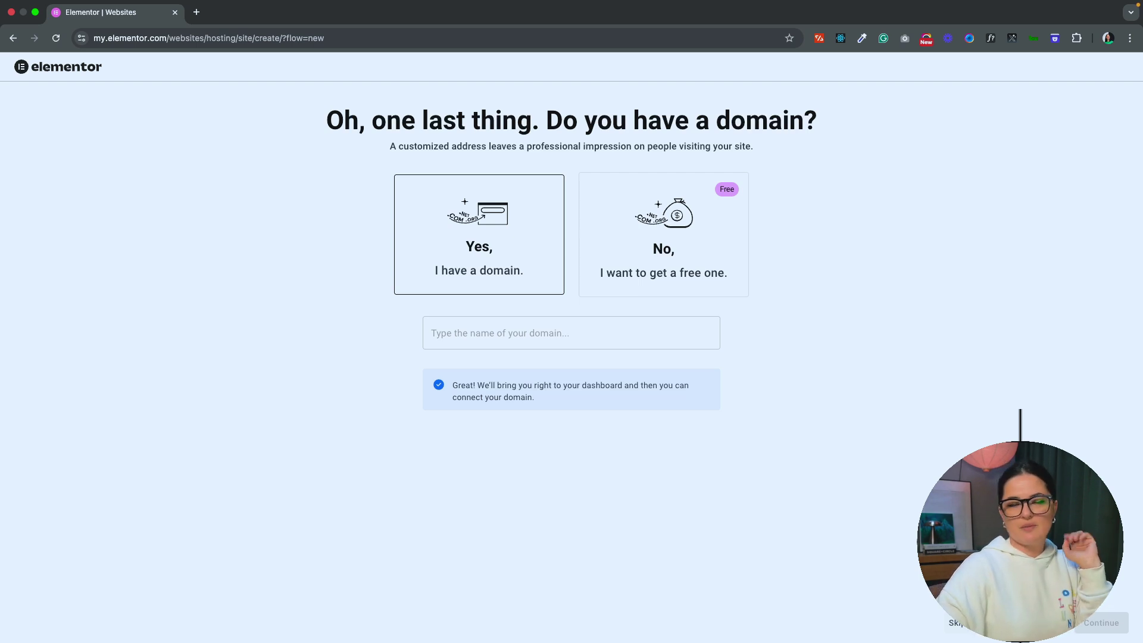
left_click(958, 622)
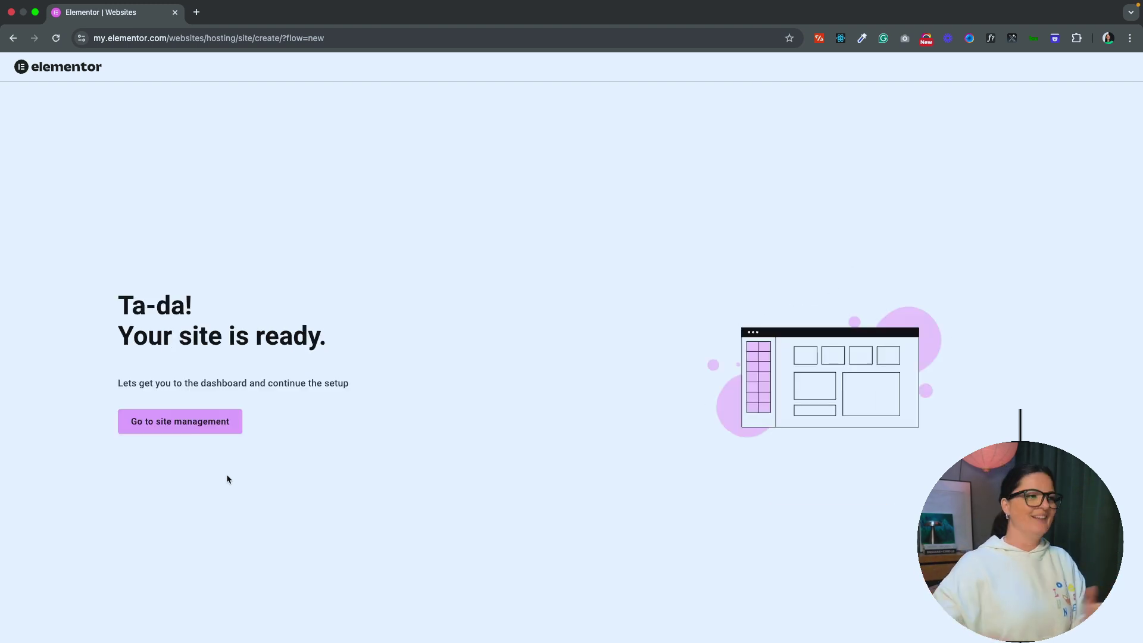
left_click(151, 431)
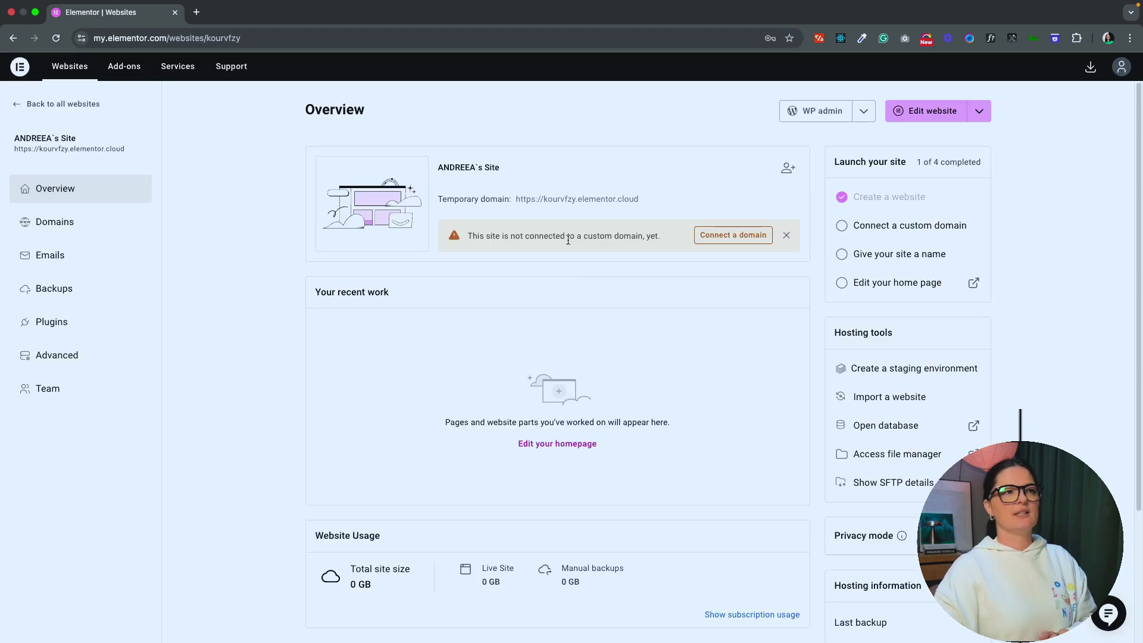
mouse_move(557, 205)
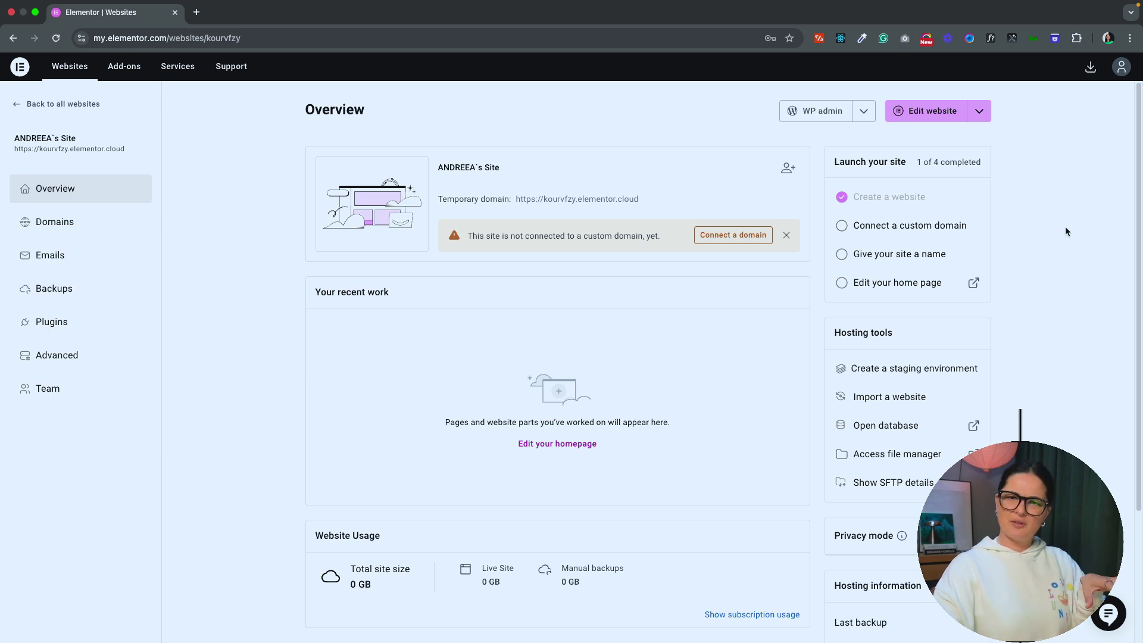
Open the website in the editor, exit to WordPress, and view the installed plugins after dismissing the Image Optimization notice.
left_click(929, 112)
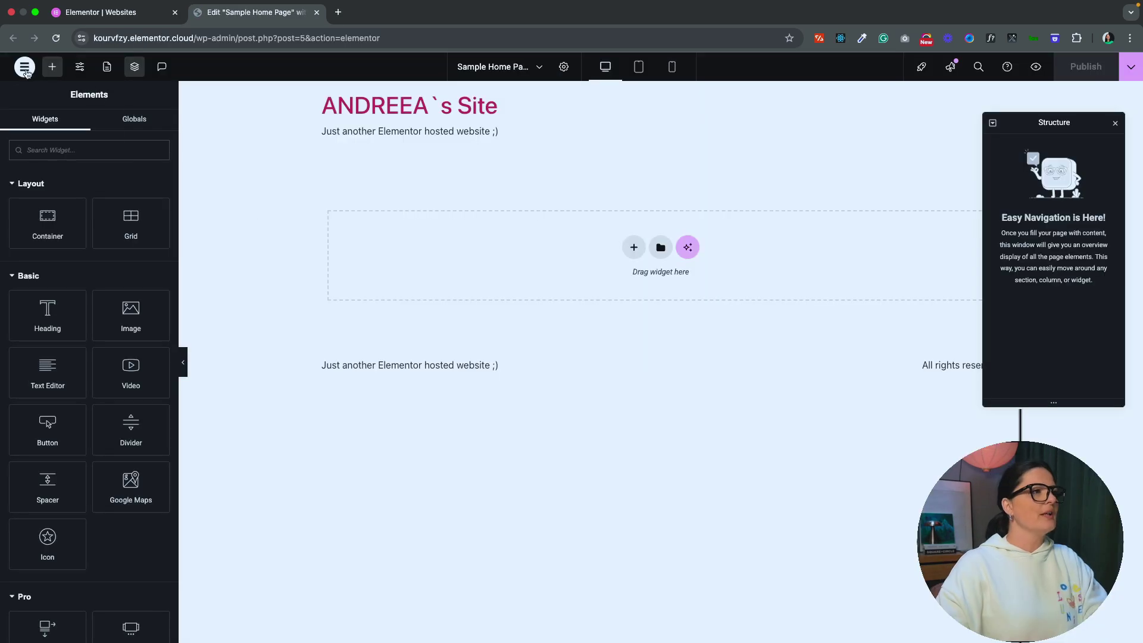
left_click(25, 67)
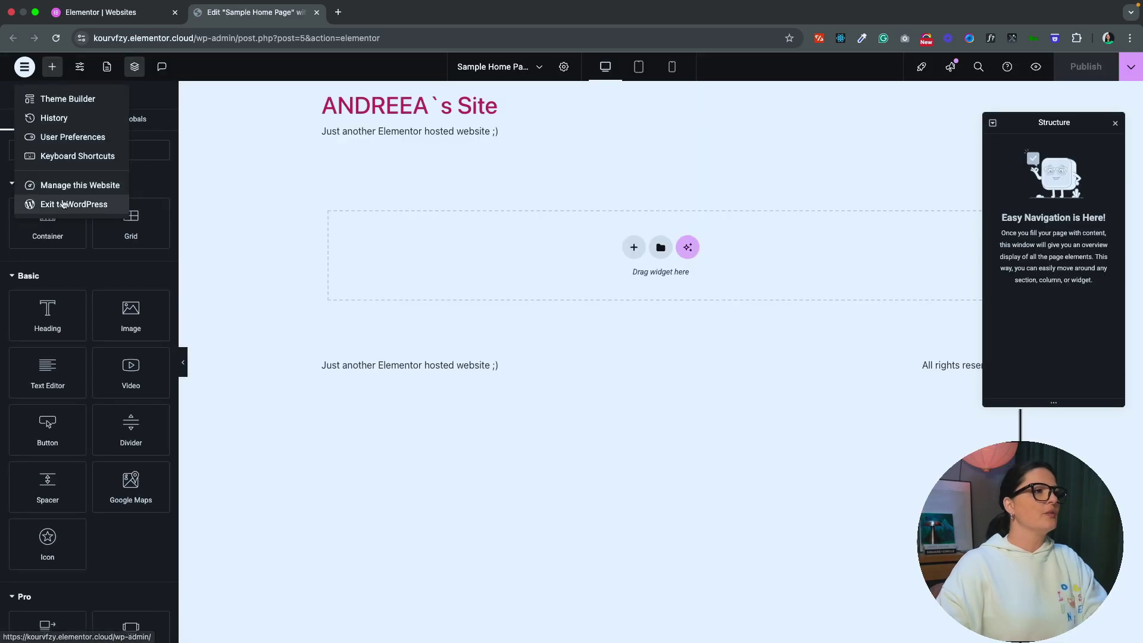
left_click(64, 204)
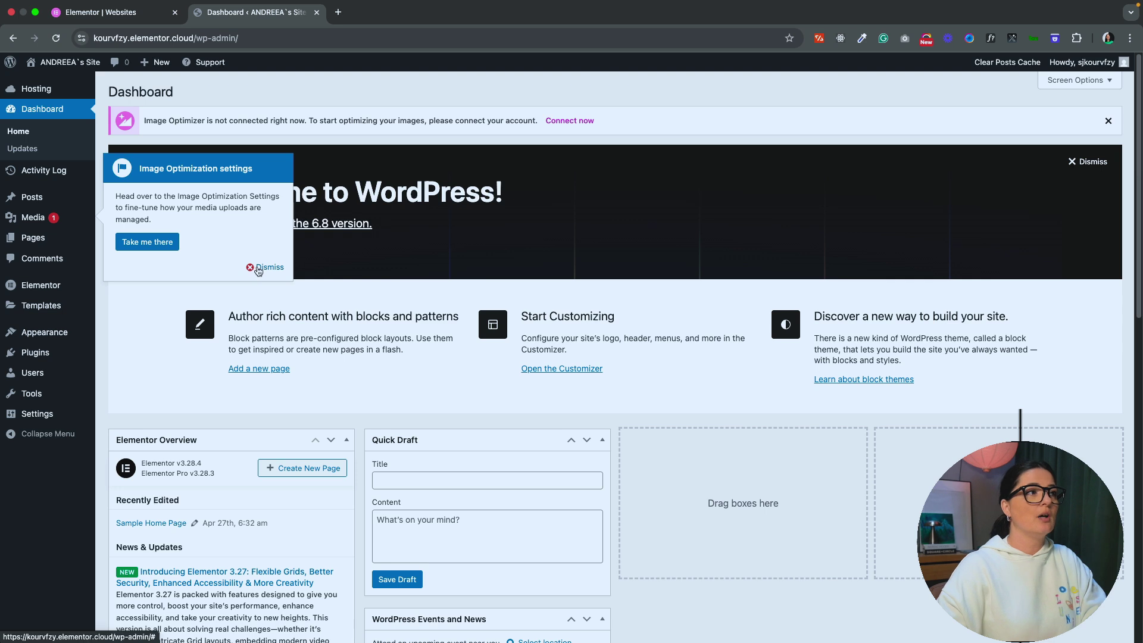
left_click(258, 268)
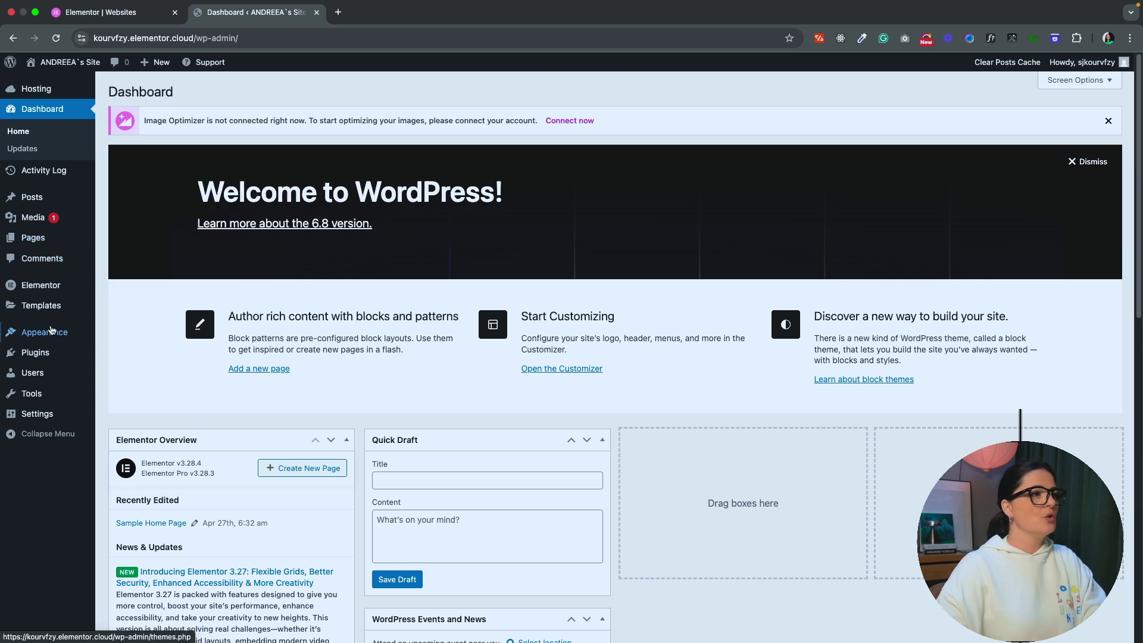
left_click(45, 356)
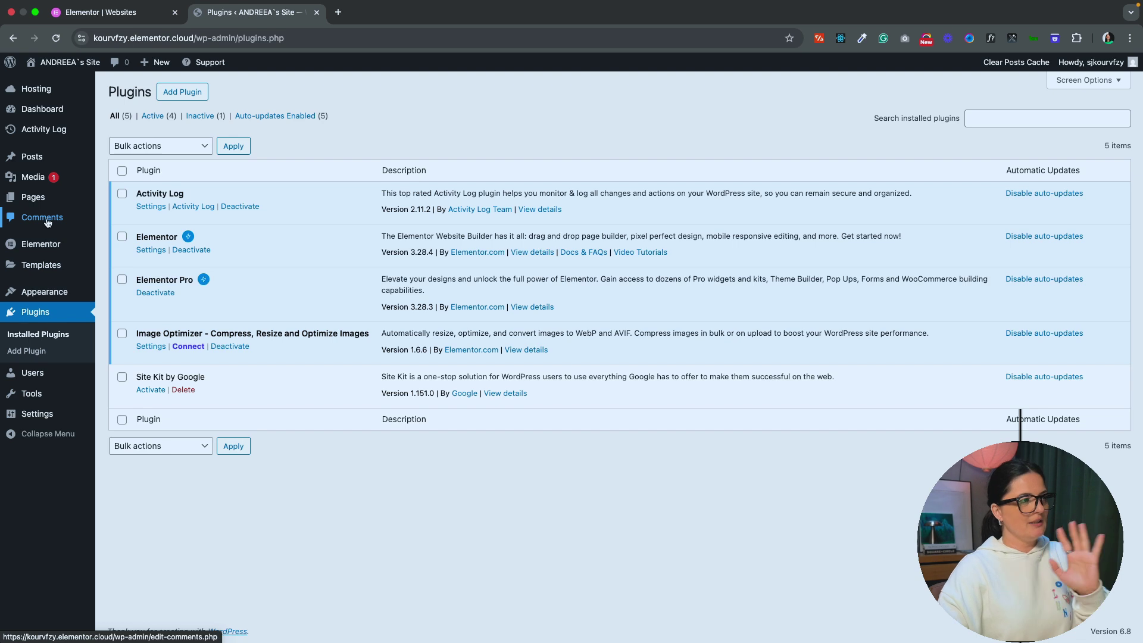
Move the Sample Home Page to the trash and delete it permanently.
left_click(37, 203)
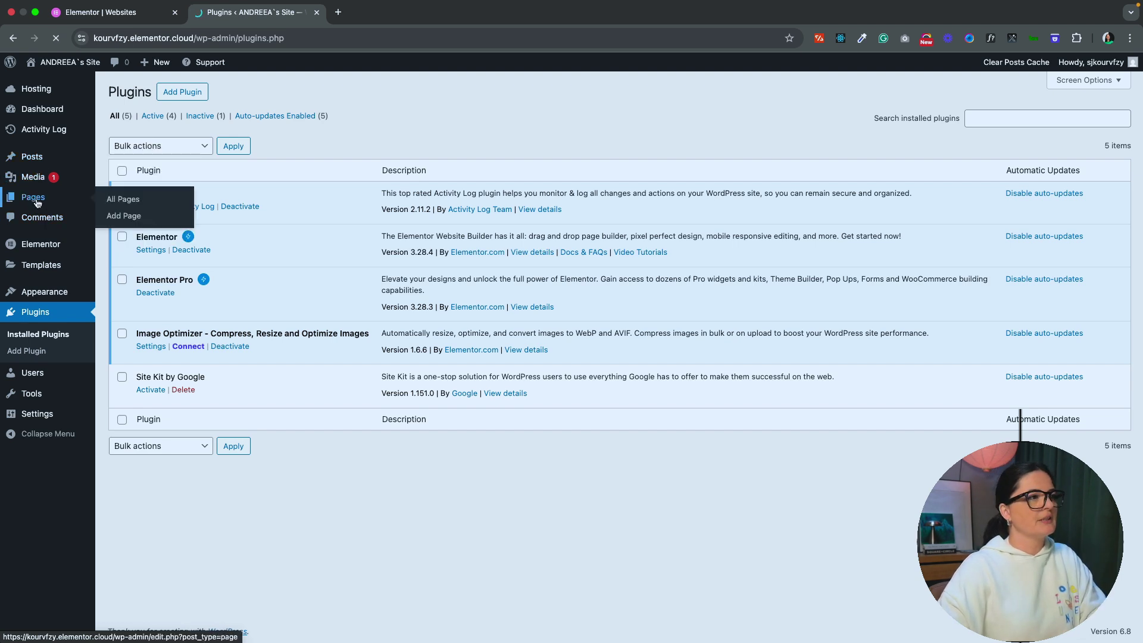
mouse_move(249, 213)
left_click(331, 209)
left_click(297, 309)
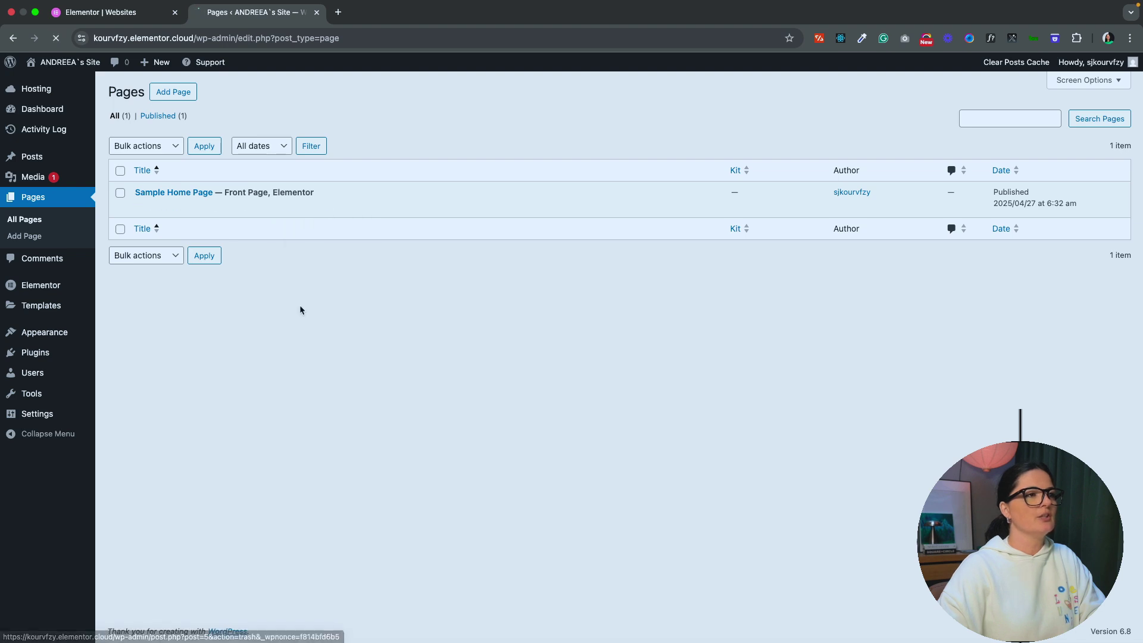
left_click(156, 153)
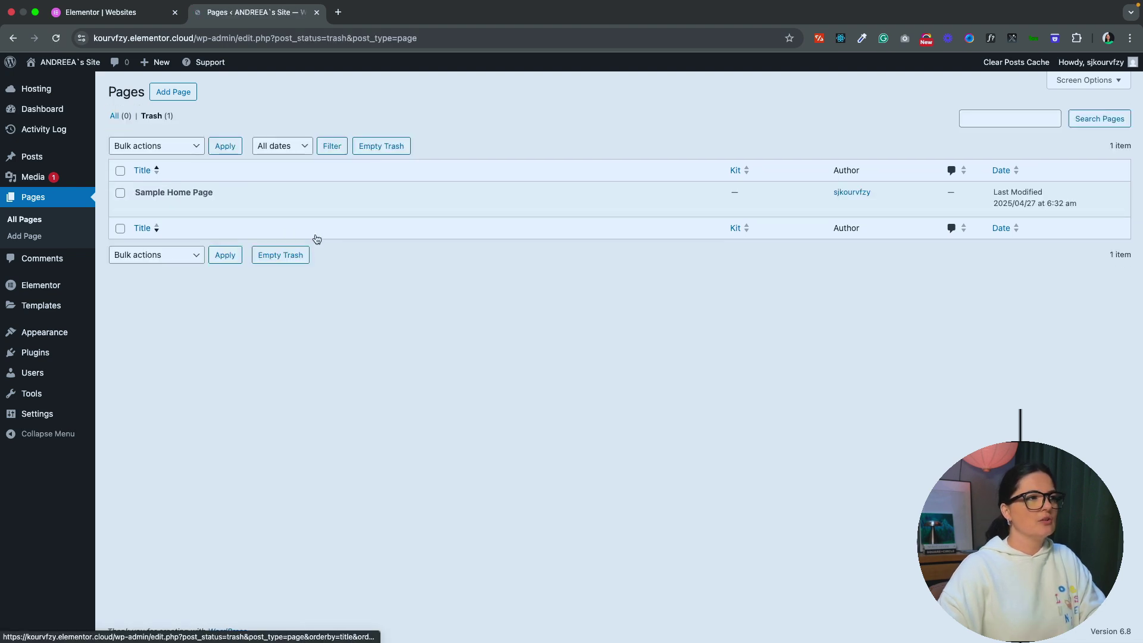
left_click(205, 207)
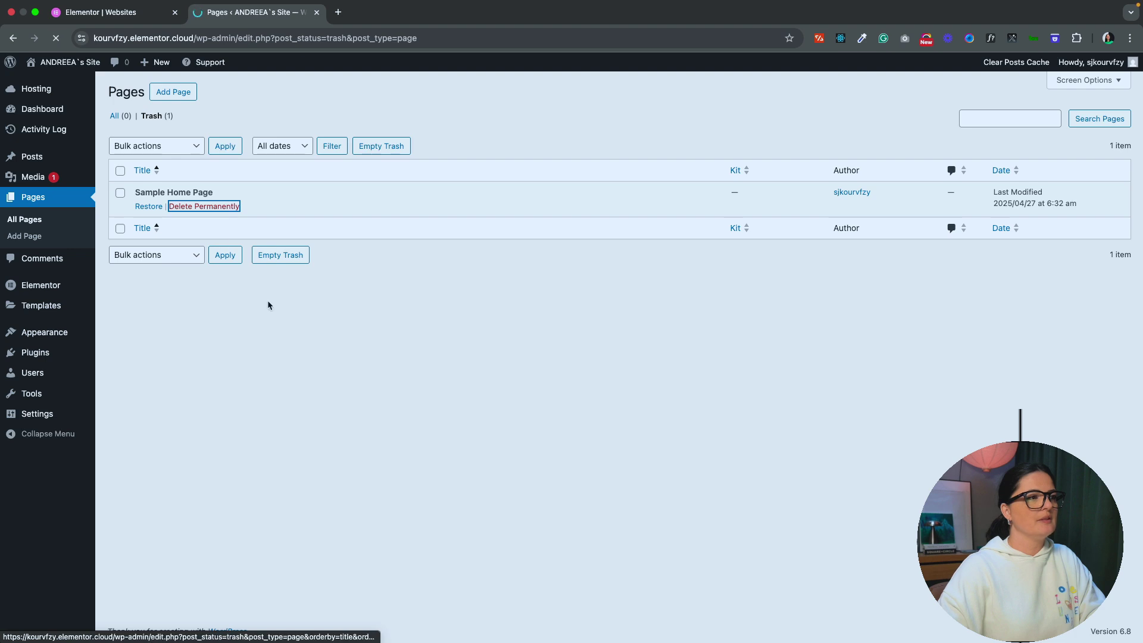
Add a new page titled "Home" and publish it.
left_click(170, 93)
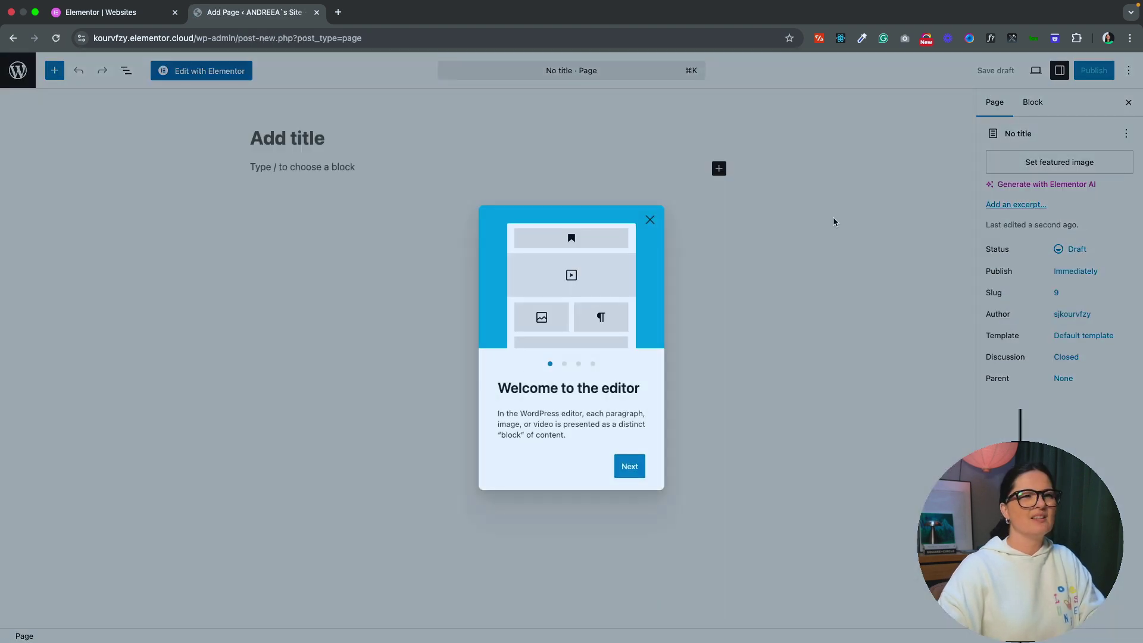
left_click(651, 220)
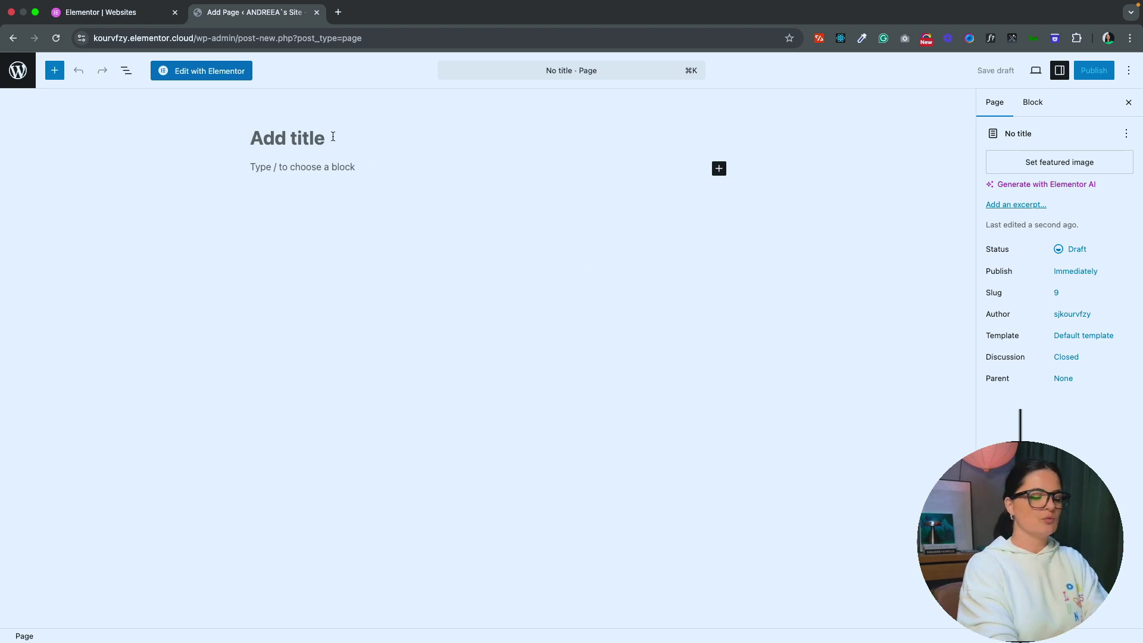
type("Home")
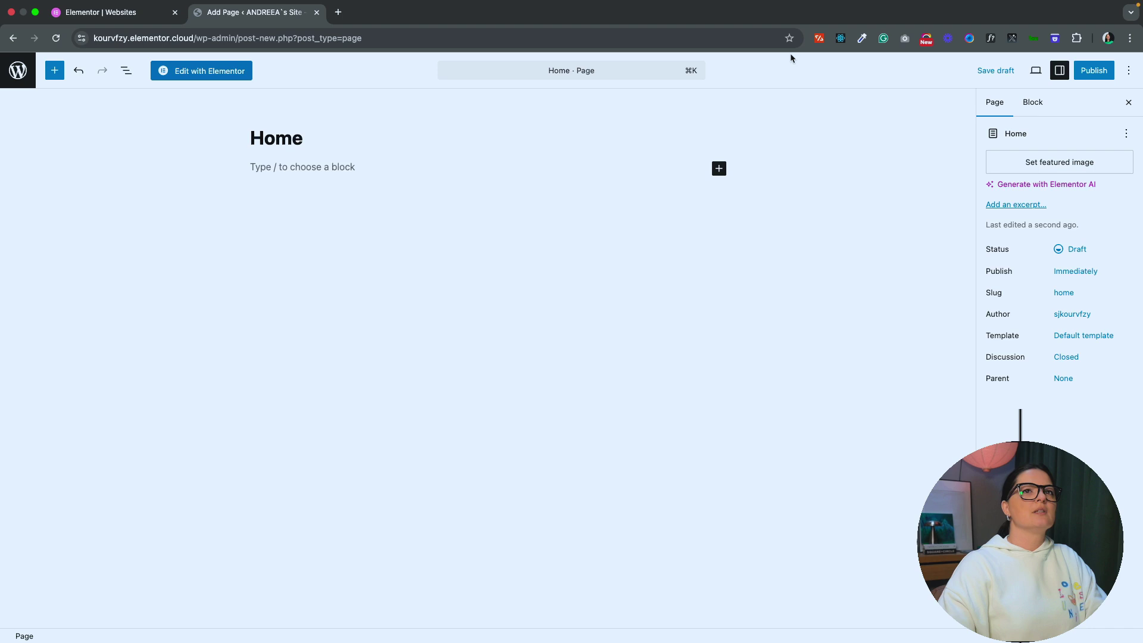
left_click(1092, 71)
left_click(1091, 73)
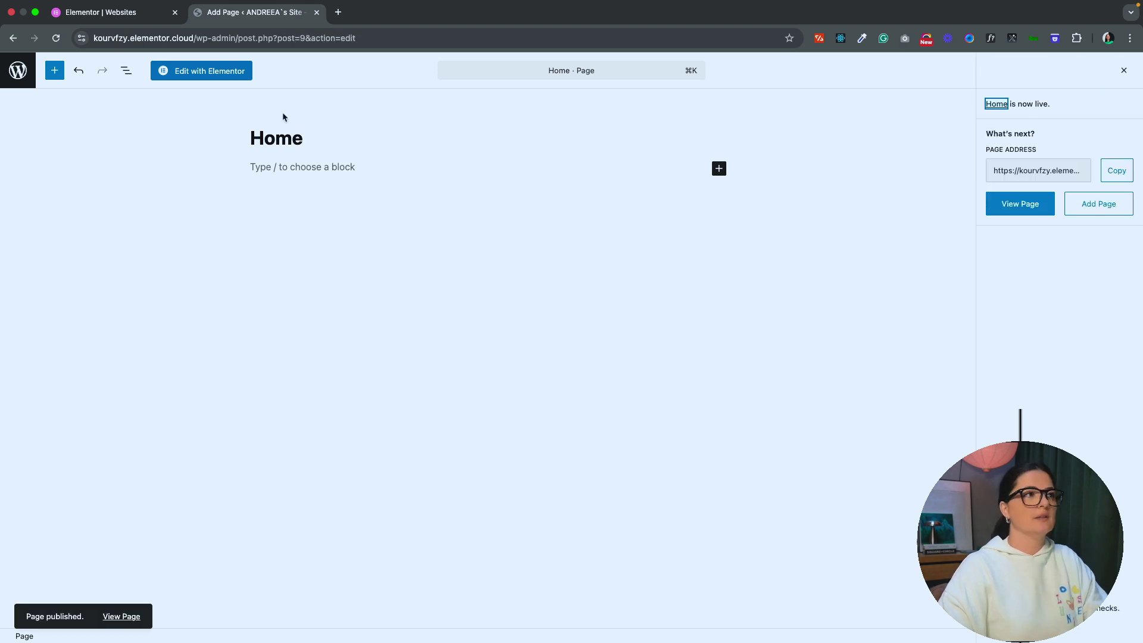
Open the Home page for editing with Elementor, look over the launchpad checklist and close it.
left_click(224, 75)
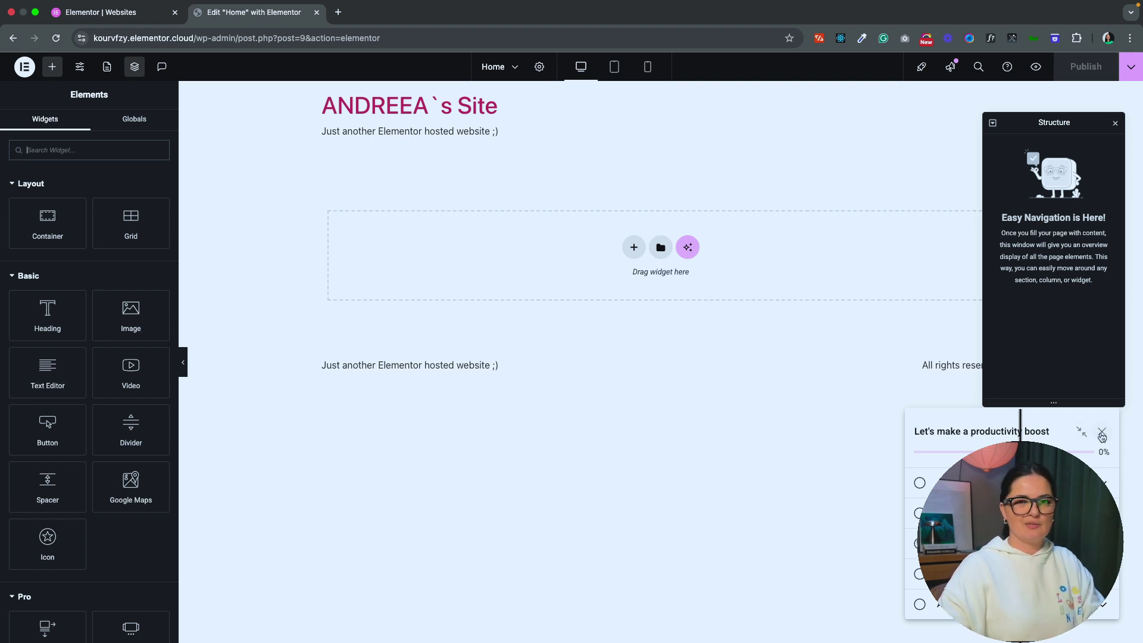
left_click(1095, 403)
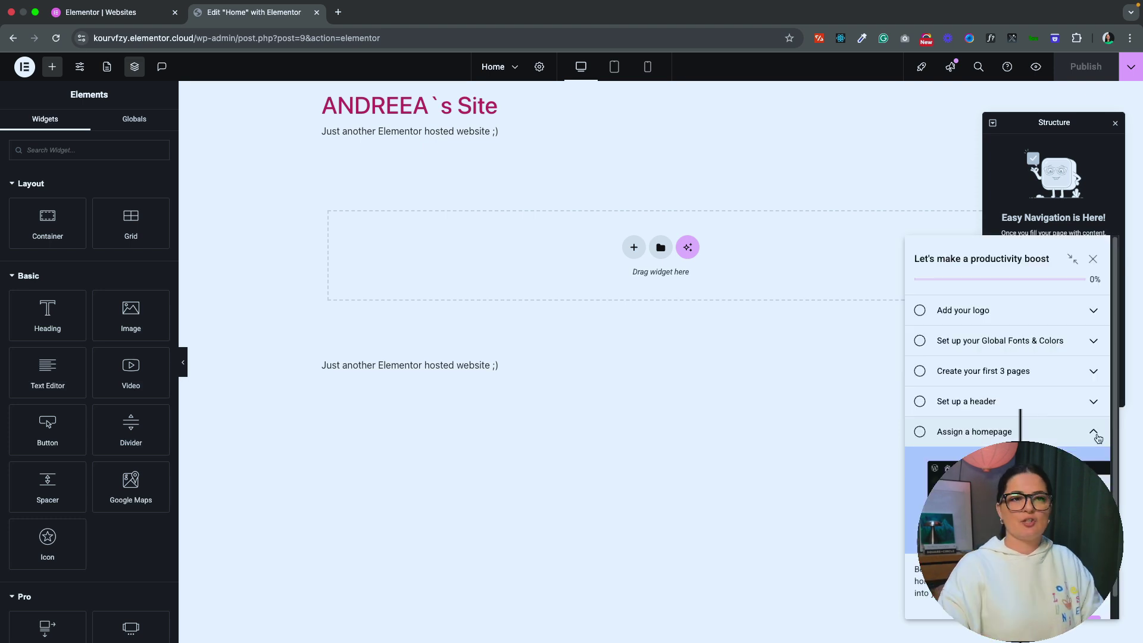
left_click(1100, 435)
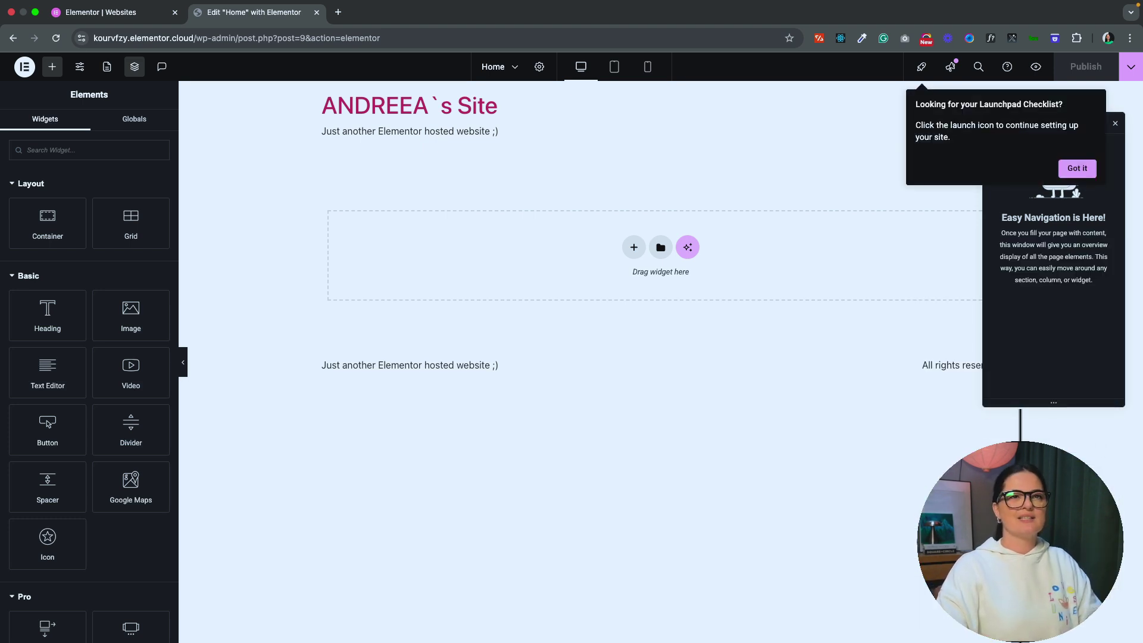
left_click(1078, 169)
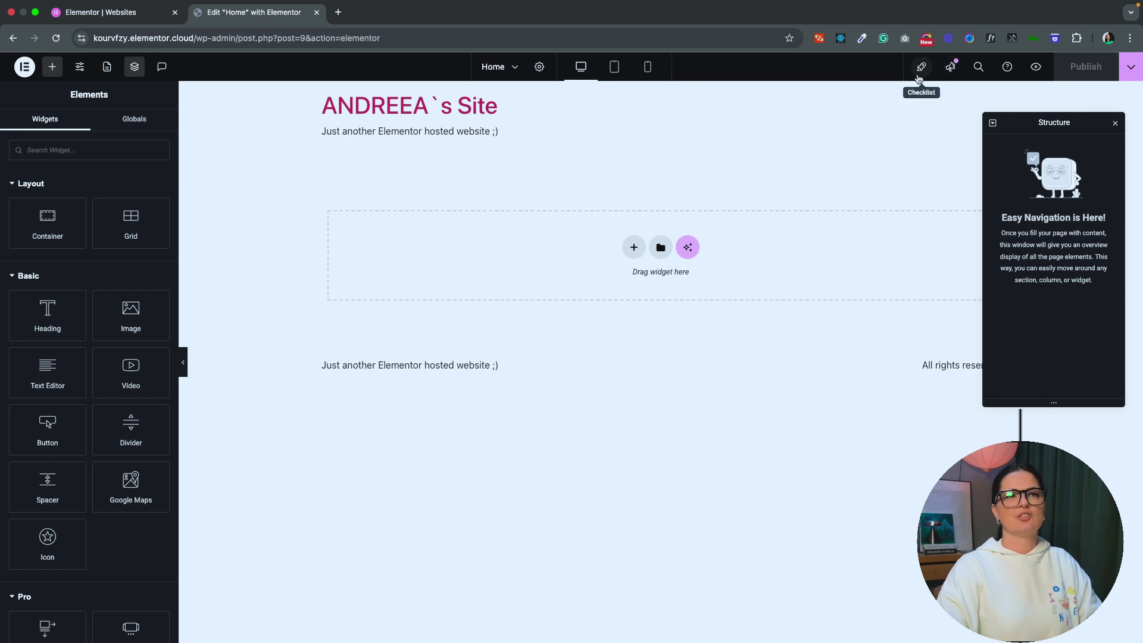
left_click(919, 76)
left_click(1101, 436)
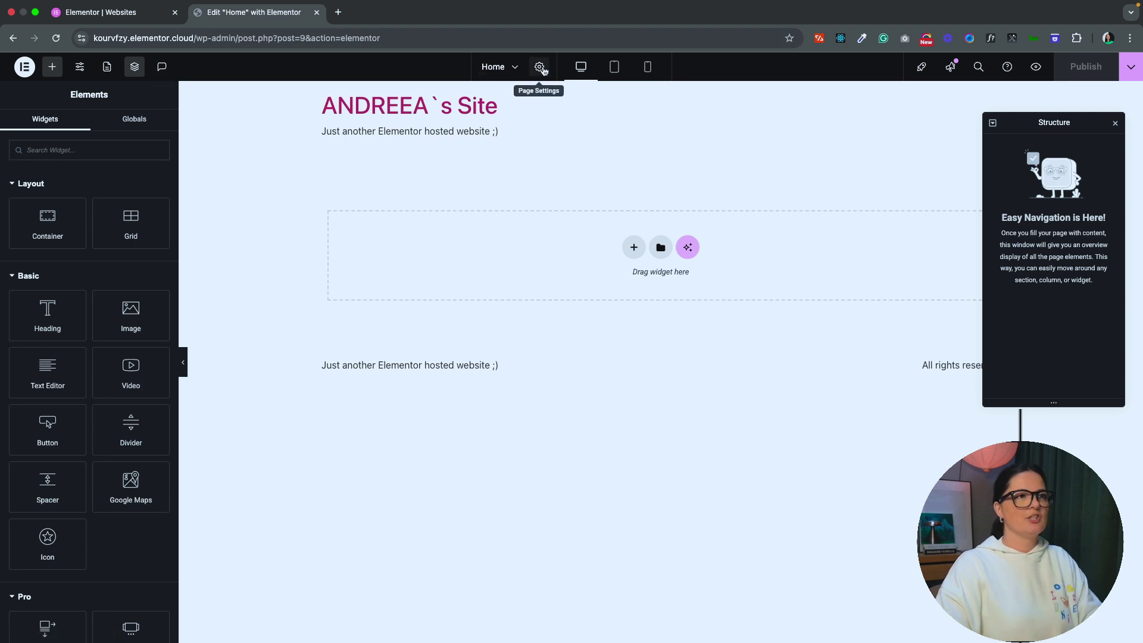
Hide the Home page's title in the page settings and publish the change.
left_click(539, 67)
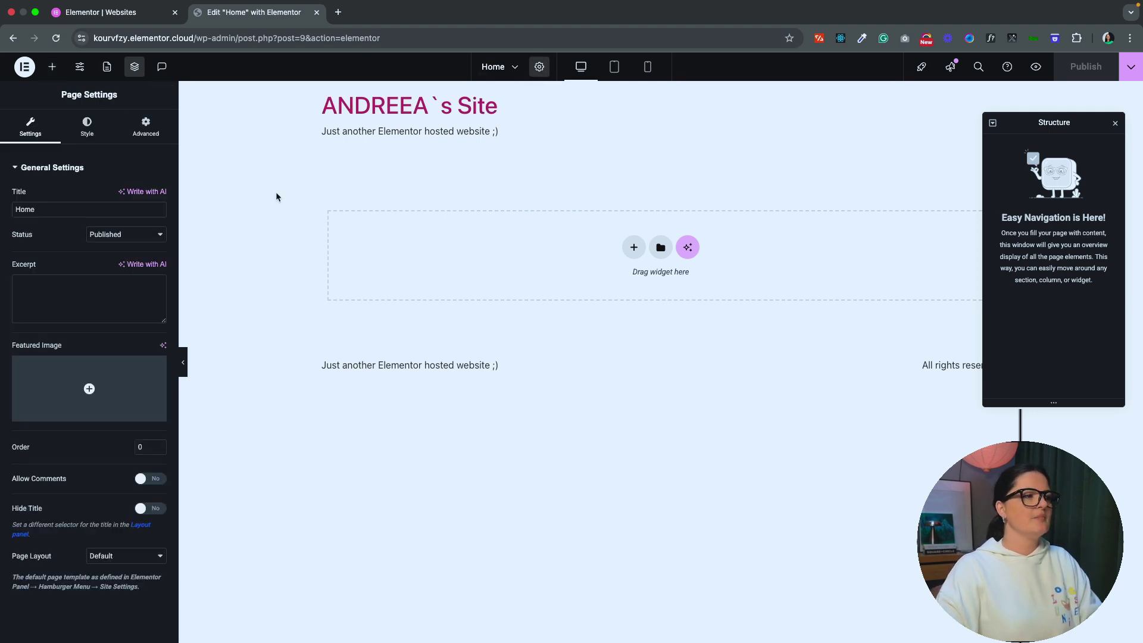
left_click(157, 513)
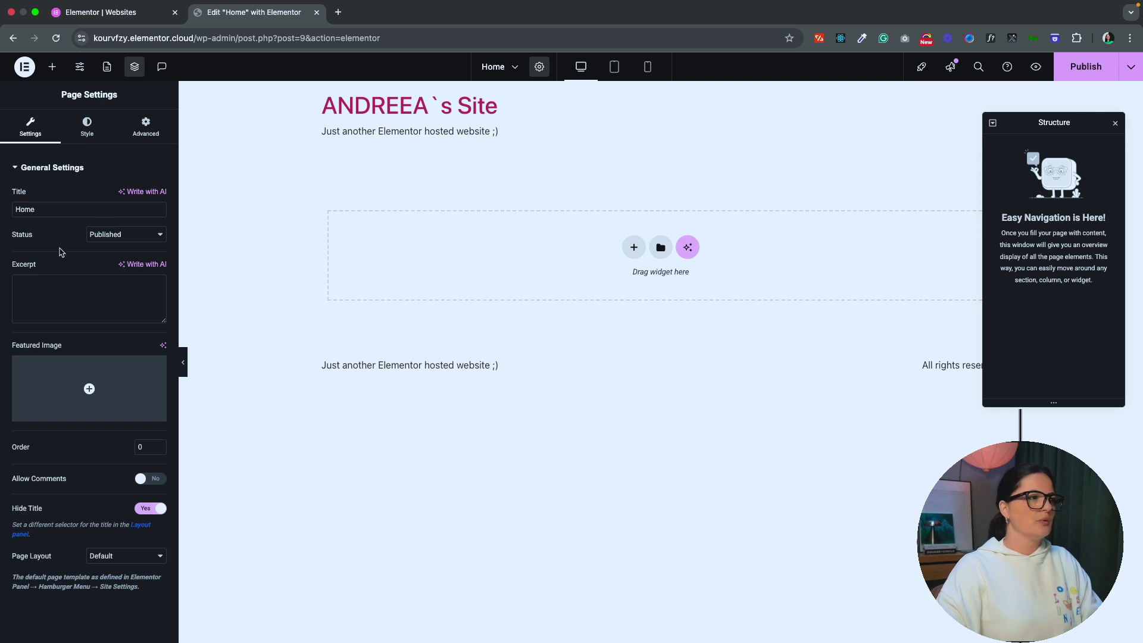
left_click(1085, 67)
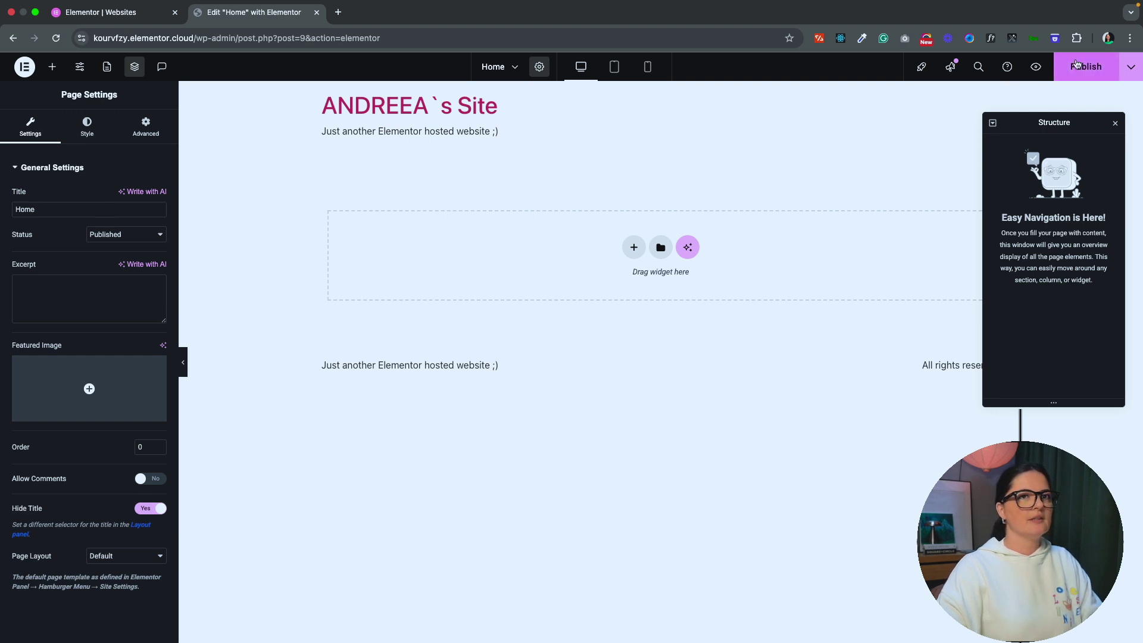
Give the page body a classic background in near-black #070707 and publish the change.
left_click(83, 126)
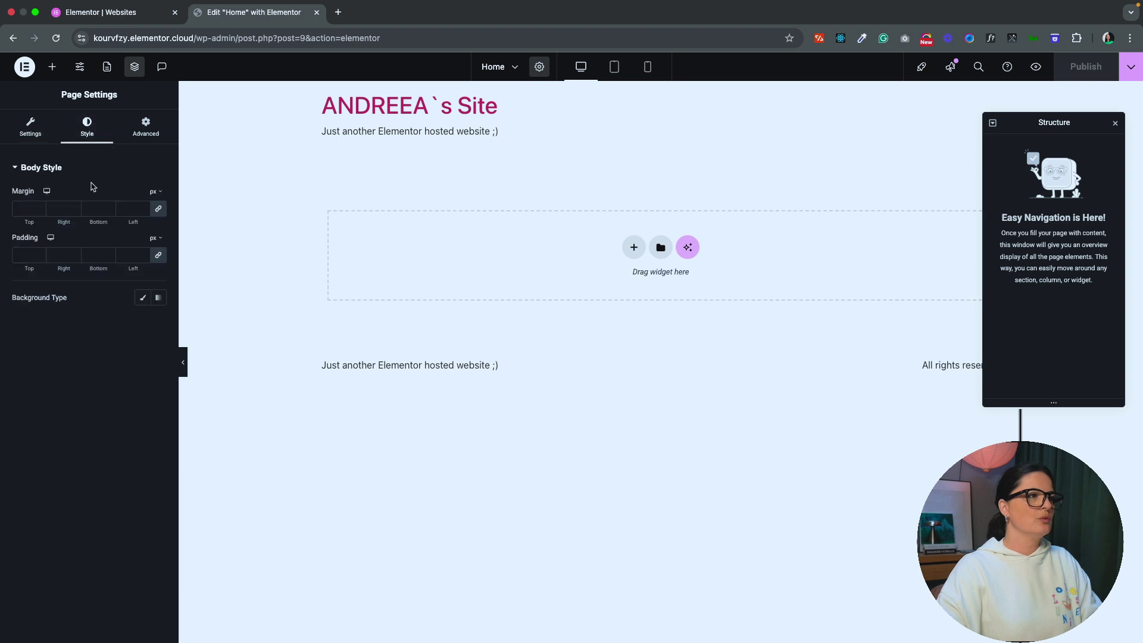
left_click(143, 298)
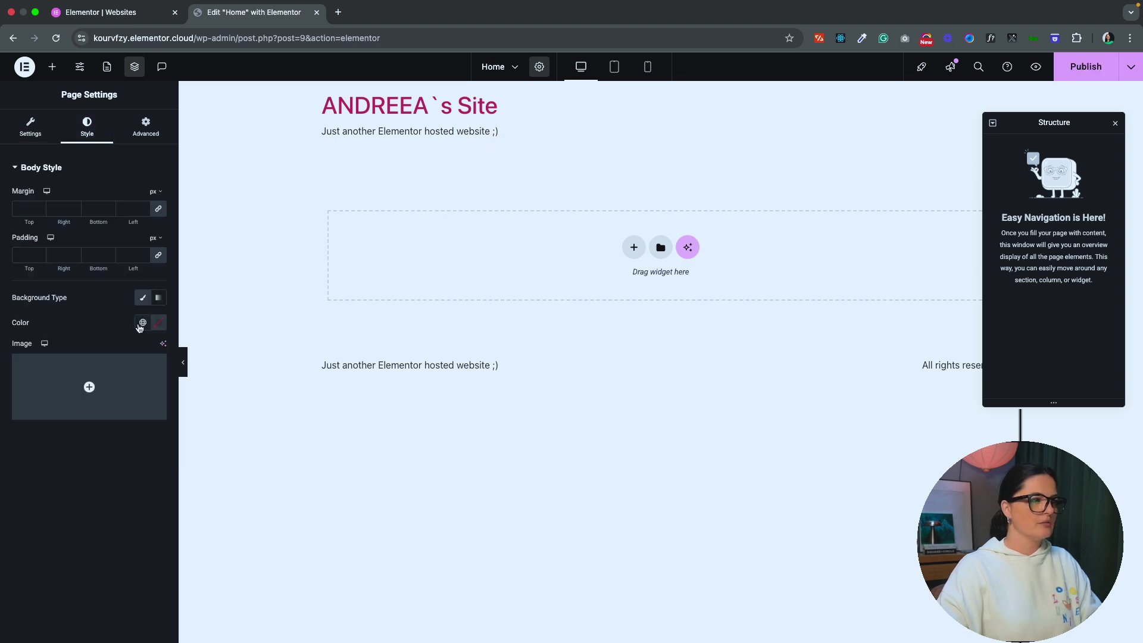
left_click(159, 322)
left_click_drag(97, 461, 90, 456)
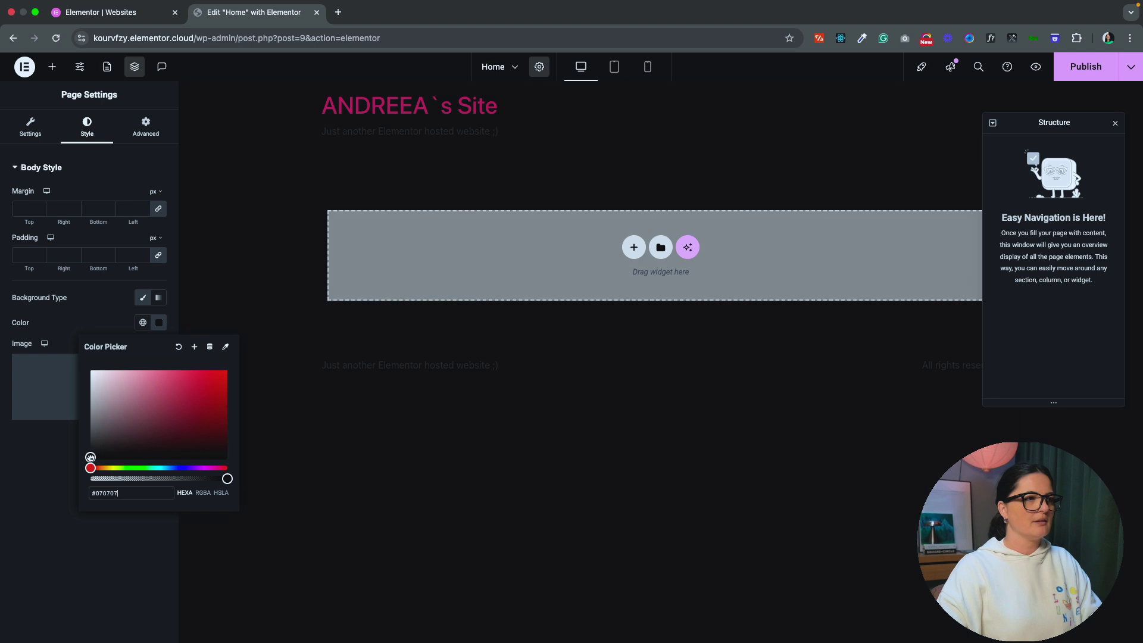
left_click(799, 322)
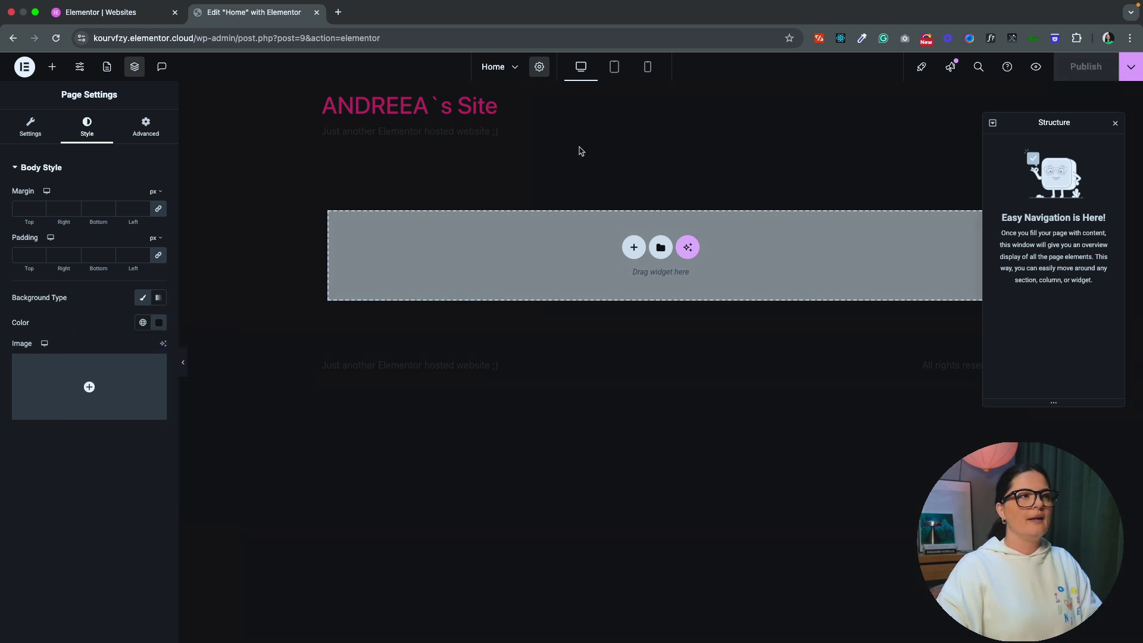
Hide the site logo, tagline and menu in the site-wide Hello Theme header settings and save the changes.
left_click(79, 66)
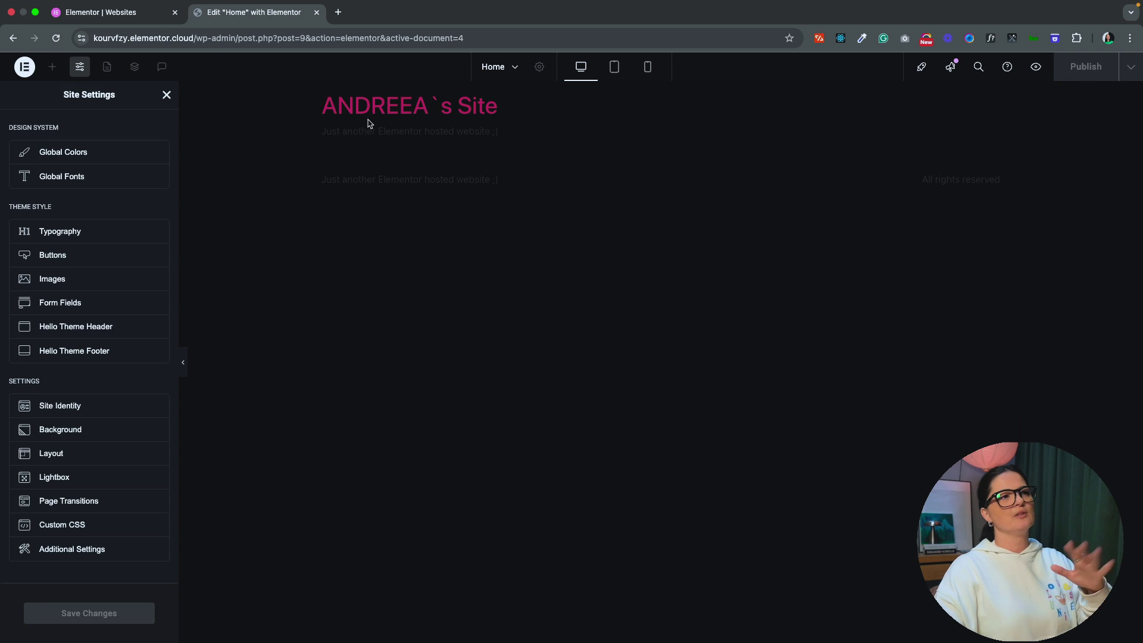
left_click(82, 331)
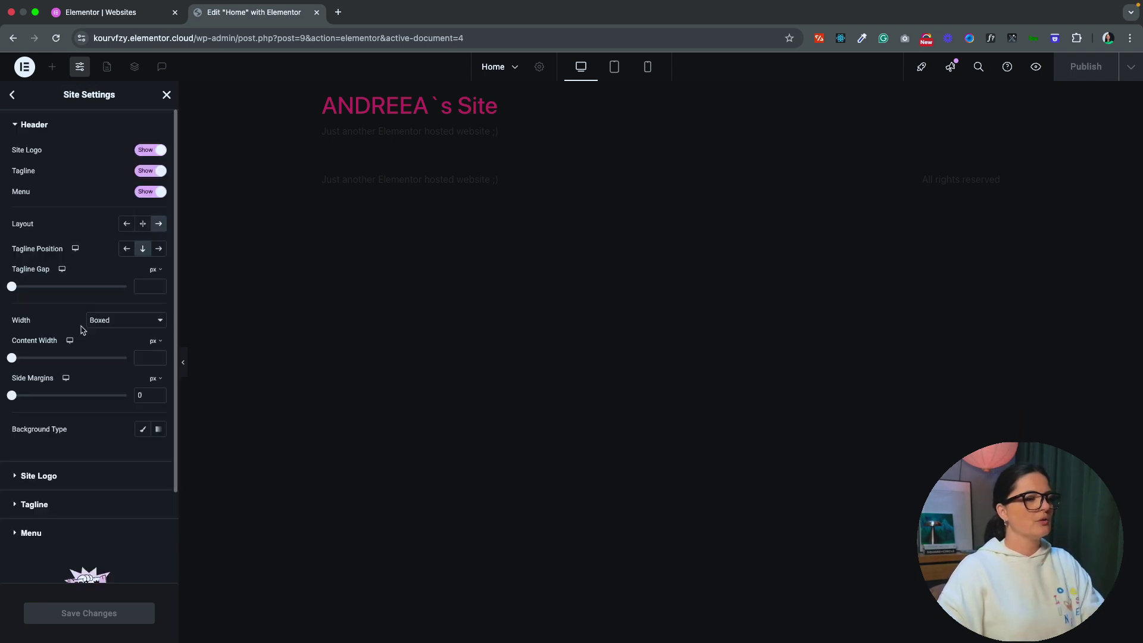
left_click(150, 149)
left_click(150, 171)
left_click(149, 192)
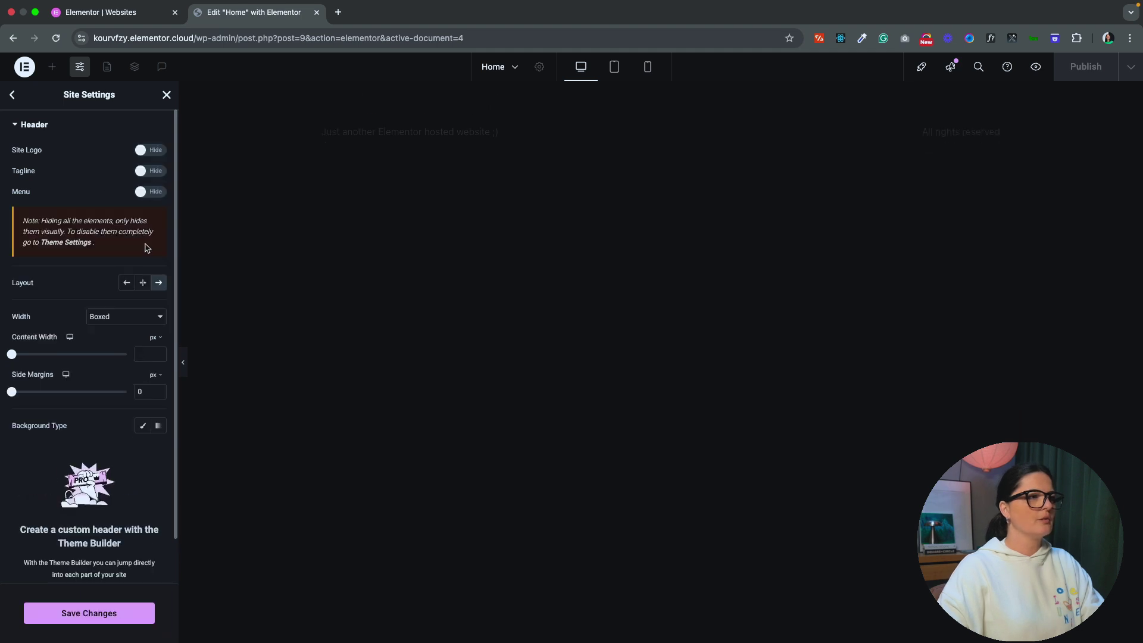
left_click(143, 615)
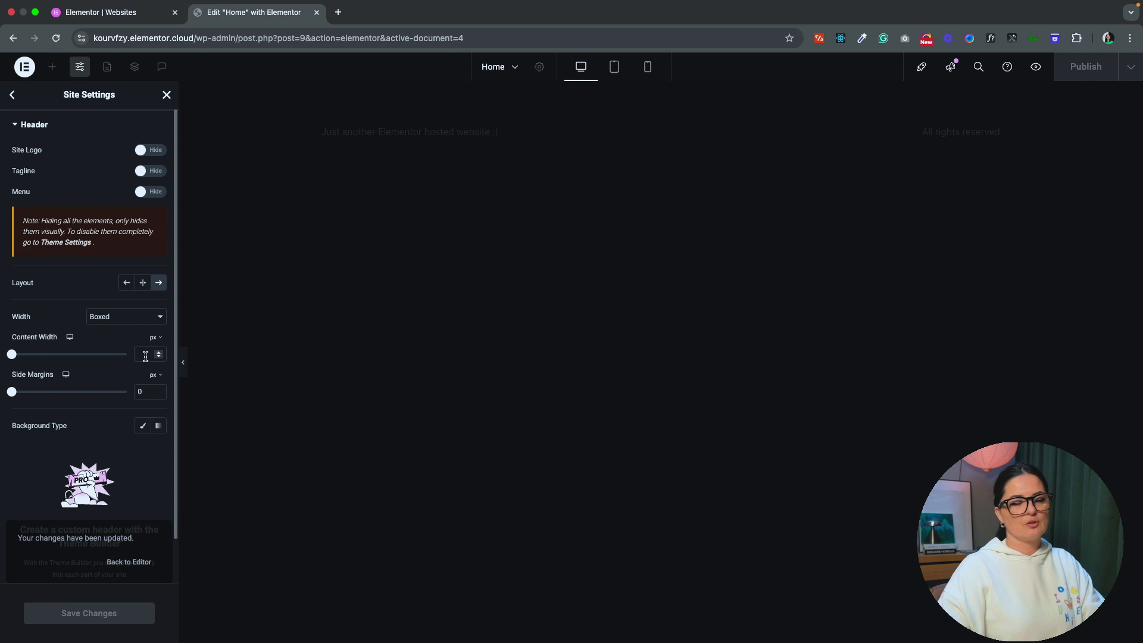
Hide the site logo, tagline, menu and copyright in the Hello Theme footer settings and save the changes.
left_click(10, 96)
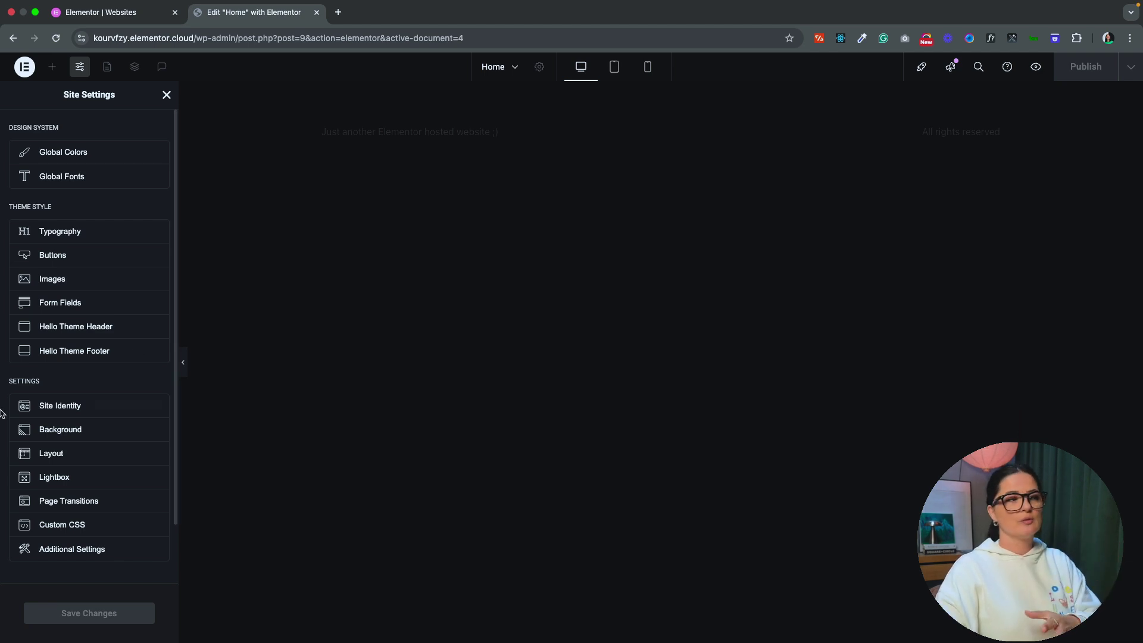
left_click(68, 351)
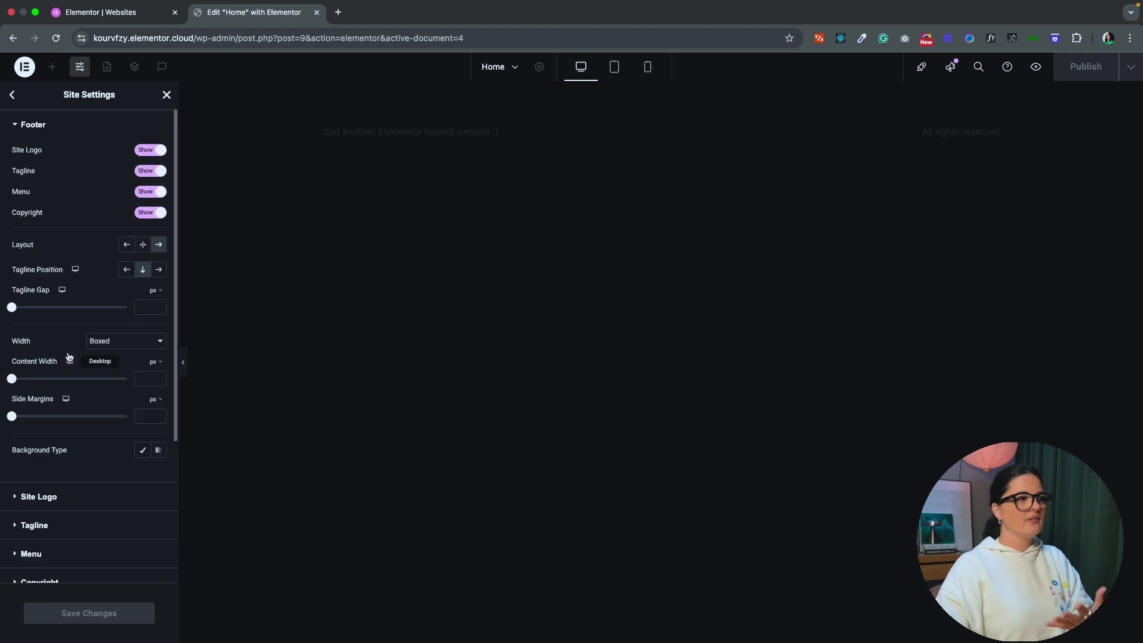
left_click(149, 153)
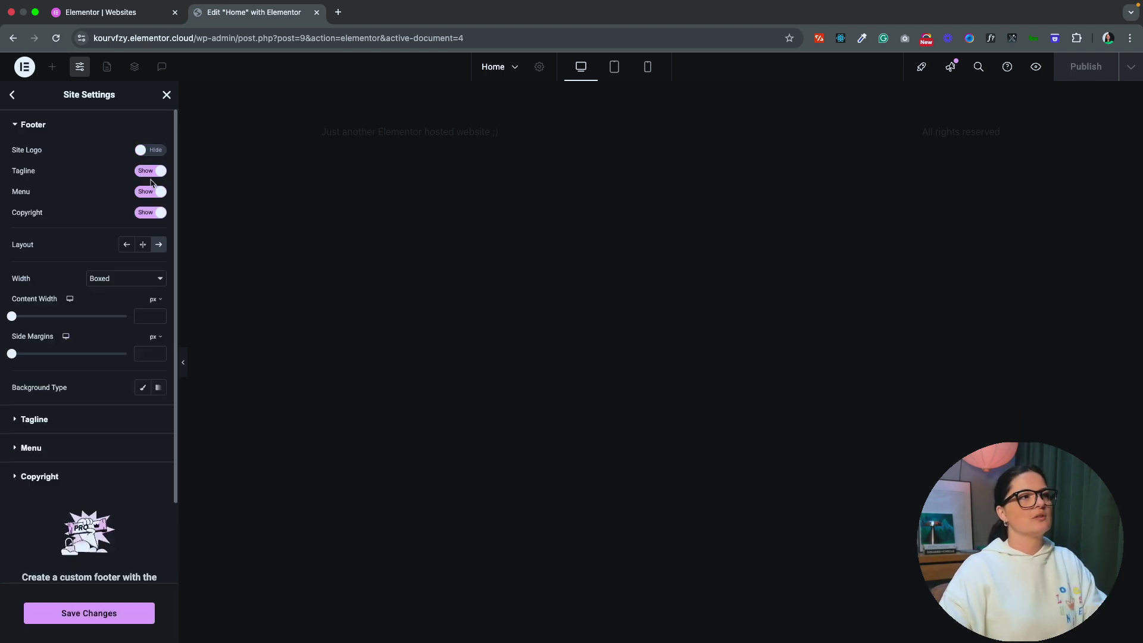
left_click(150, 171)
left_click(150, 192)
left_click(150, 213)
left_click(71, 613)
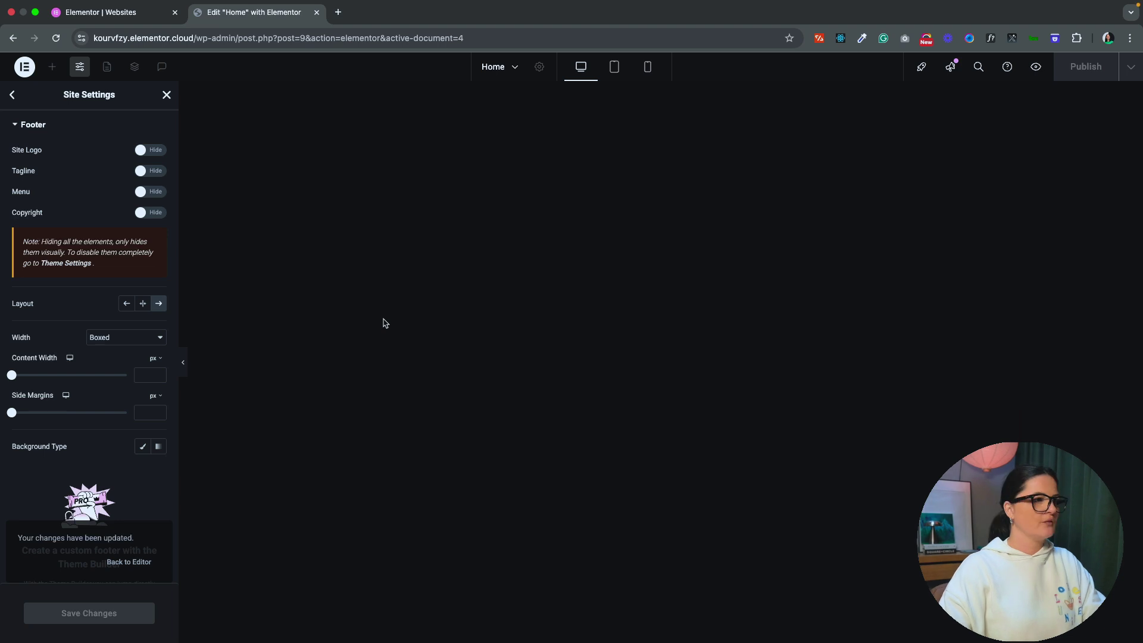
Set the default container padding to 0 on all sides in the site layout settings, save, and return to the page editor.
left_click(12, 95)
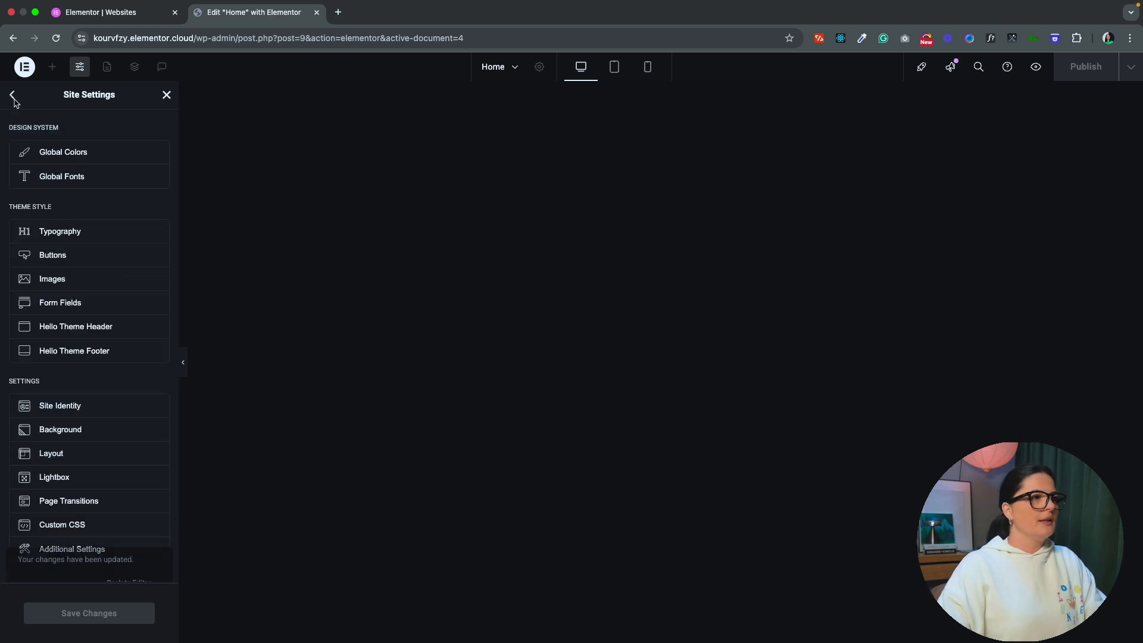
left_click(94, 455)
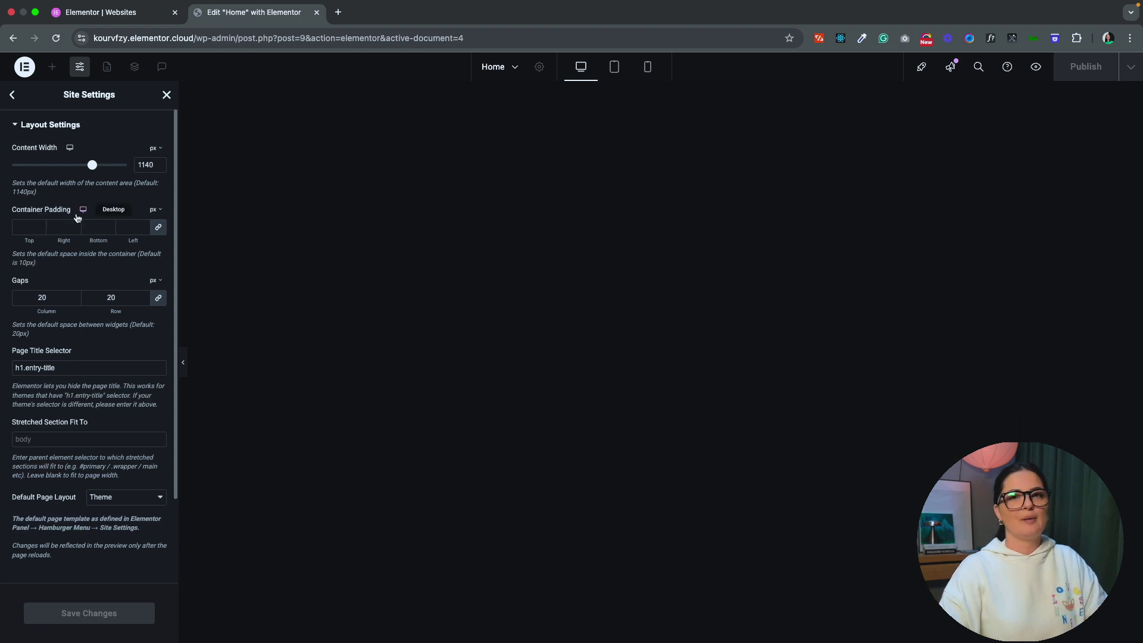
left_click(160, 228)
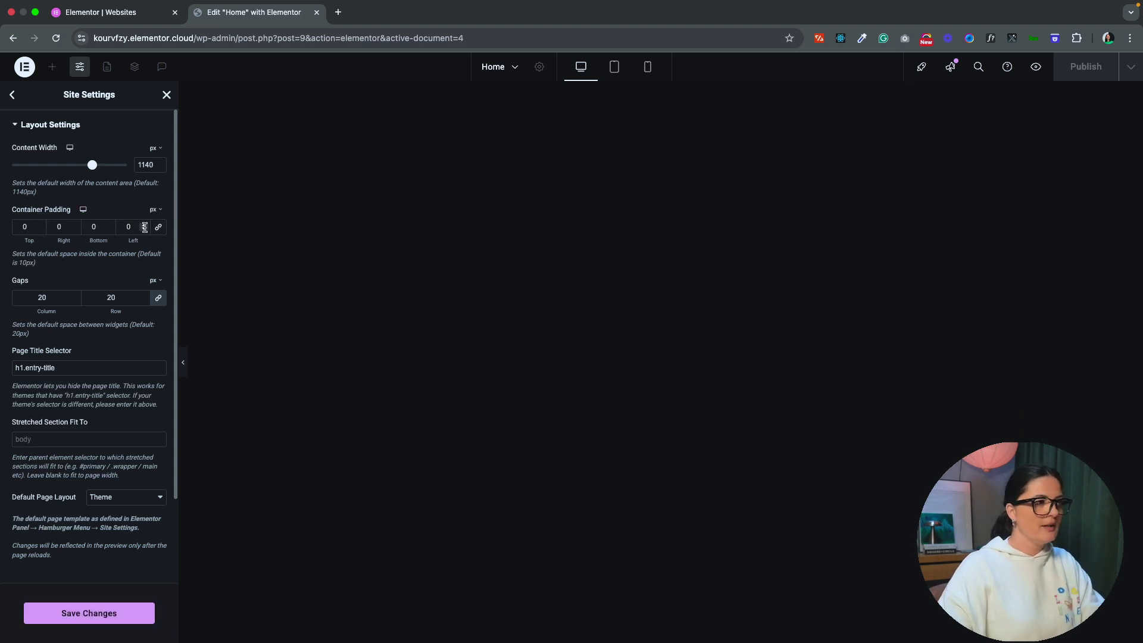
left_click(77, 614)
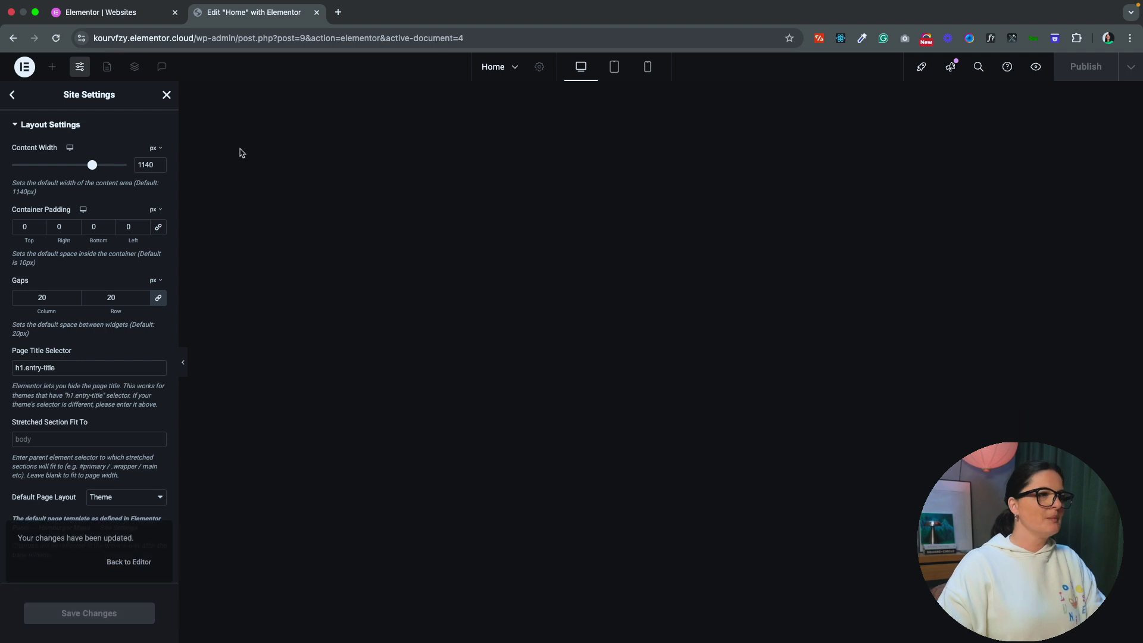
left_click(166, 95)
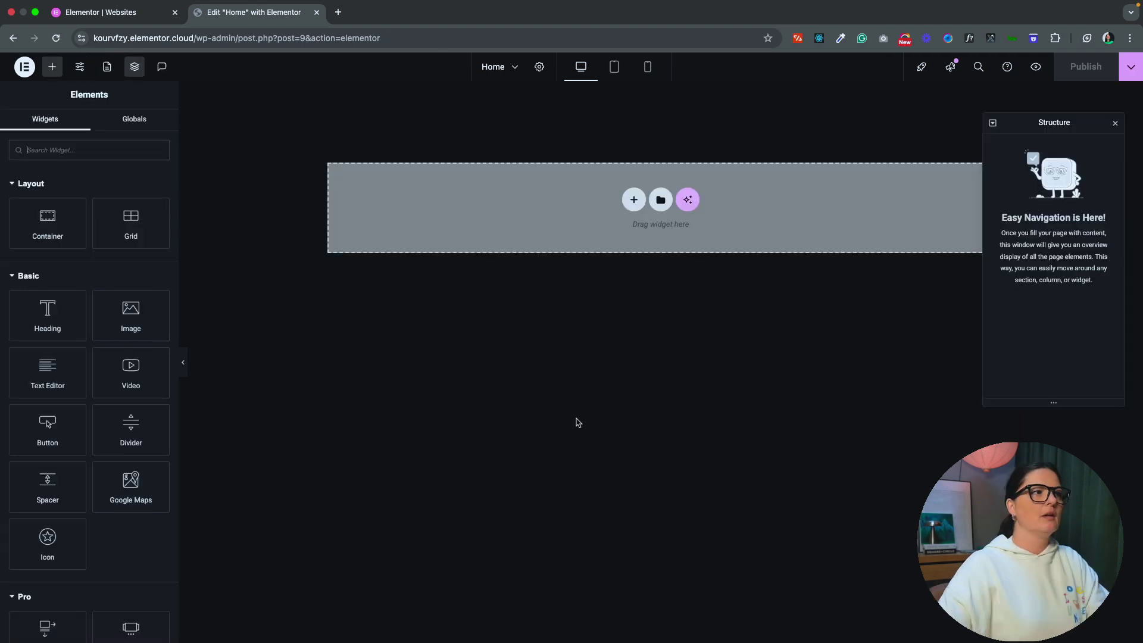
Add an empty Flexbox container to the page and dismiss the leftover layout chooser below it.
left_click(633, 201)
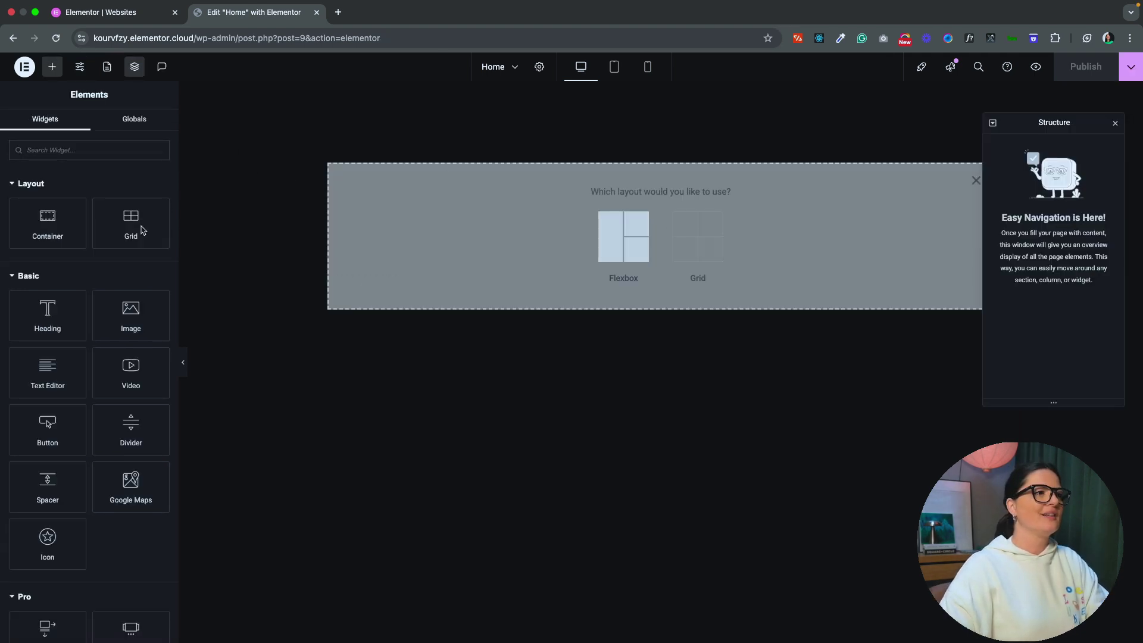
left_click(48, 224)
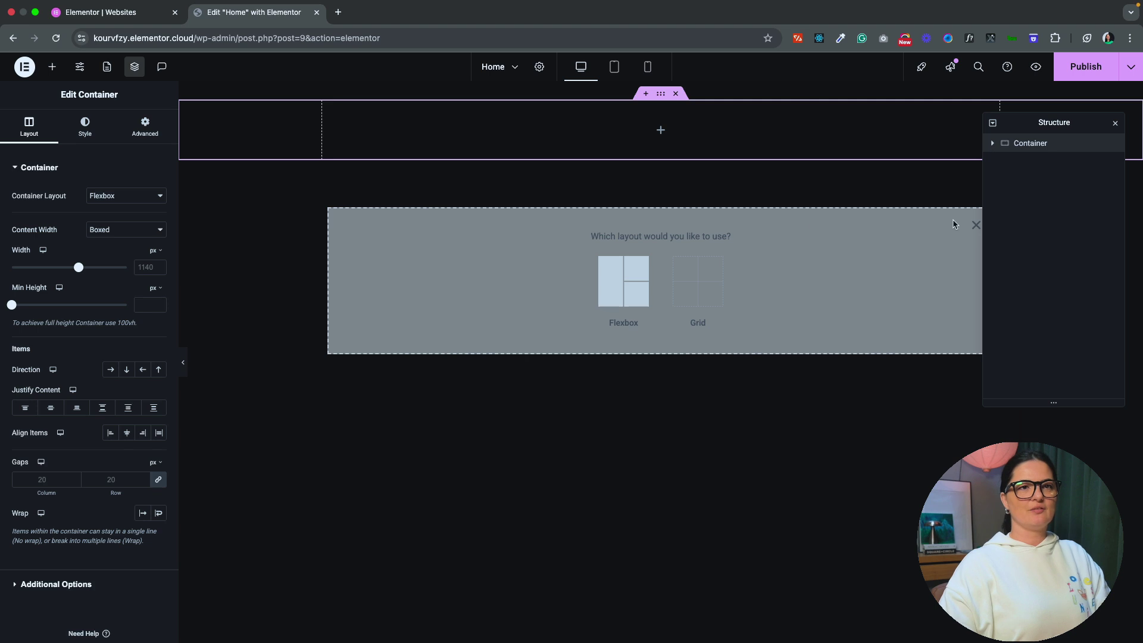
left_click(976, 224)
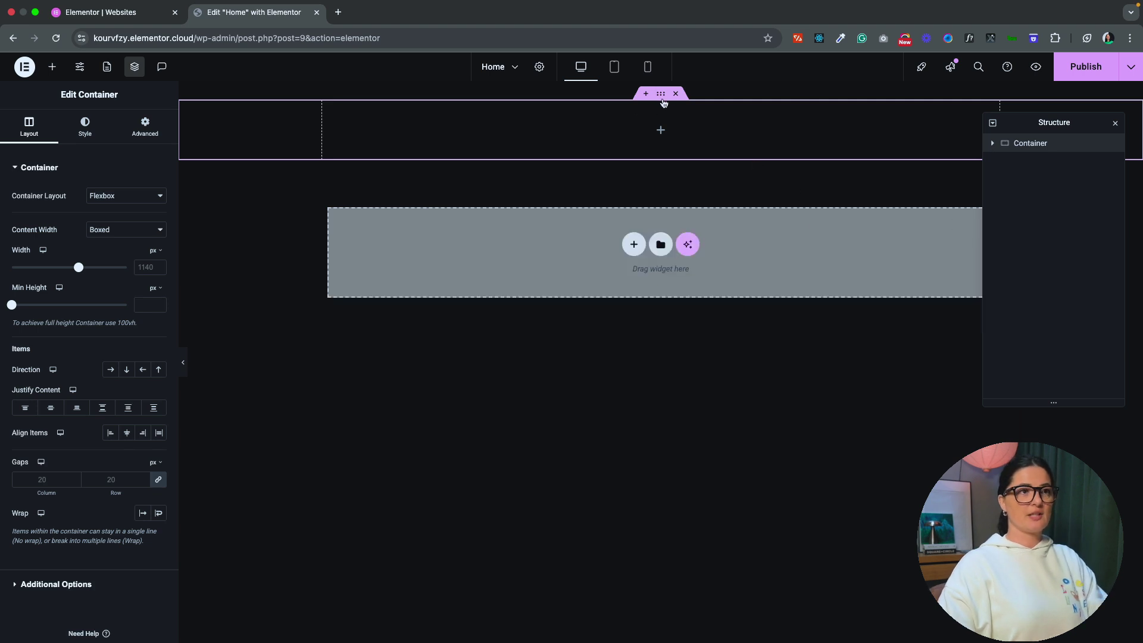
Make the container full width with a minimum height of 100 vh and publish the page.
left_click(128, 231)
left_click(118, 244)
mouse_move(156, 287)
left_click(152, 341)
type("100")
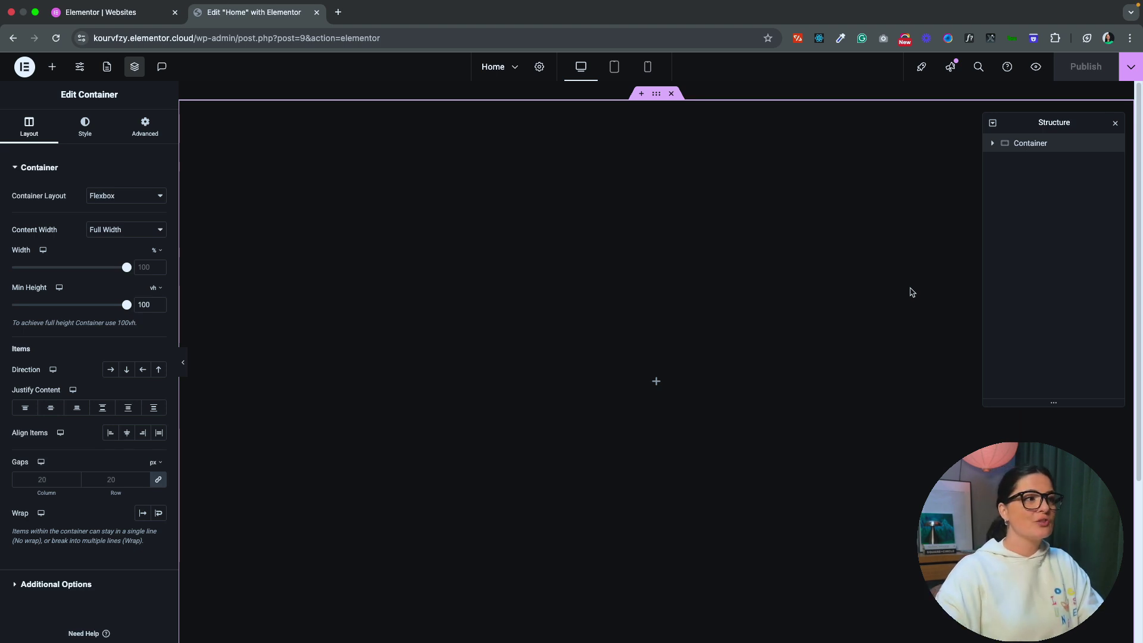
Add a Heading widget, move it into the full-height container, and delete the extra empty container.
left_click(51, 66)
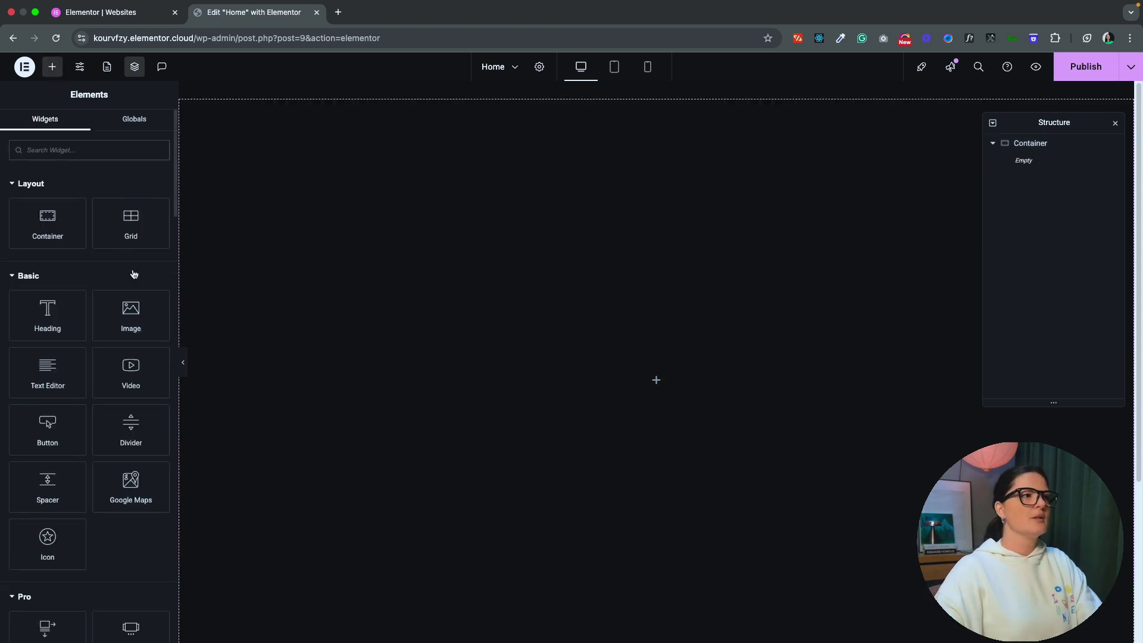
left_click(49, 319)
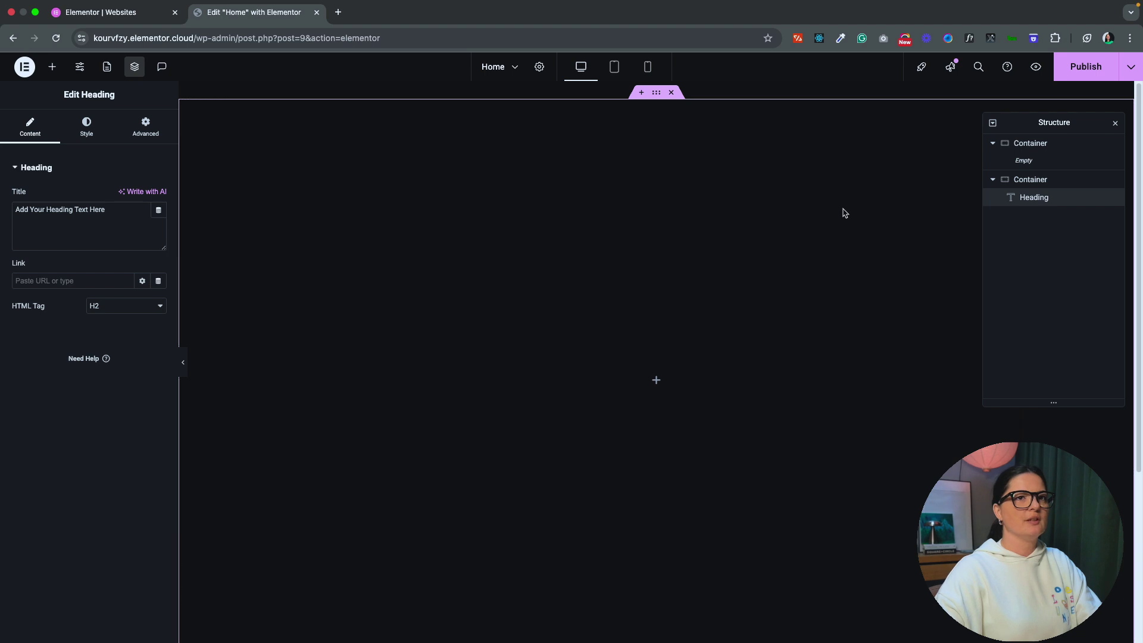
left_click_drag(1036, 196, 1024, 167)
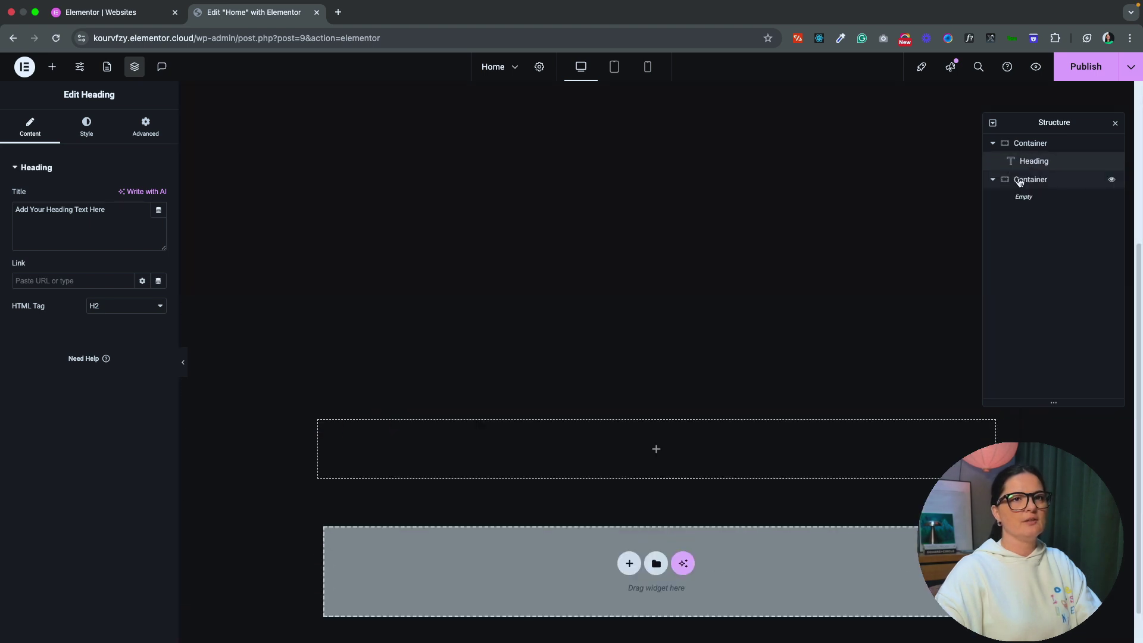
right_click(1020, 182)
left_click(1030, 490)
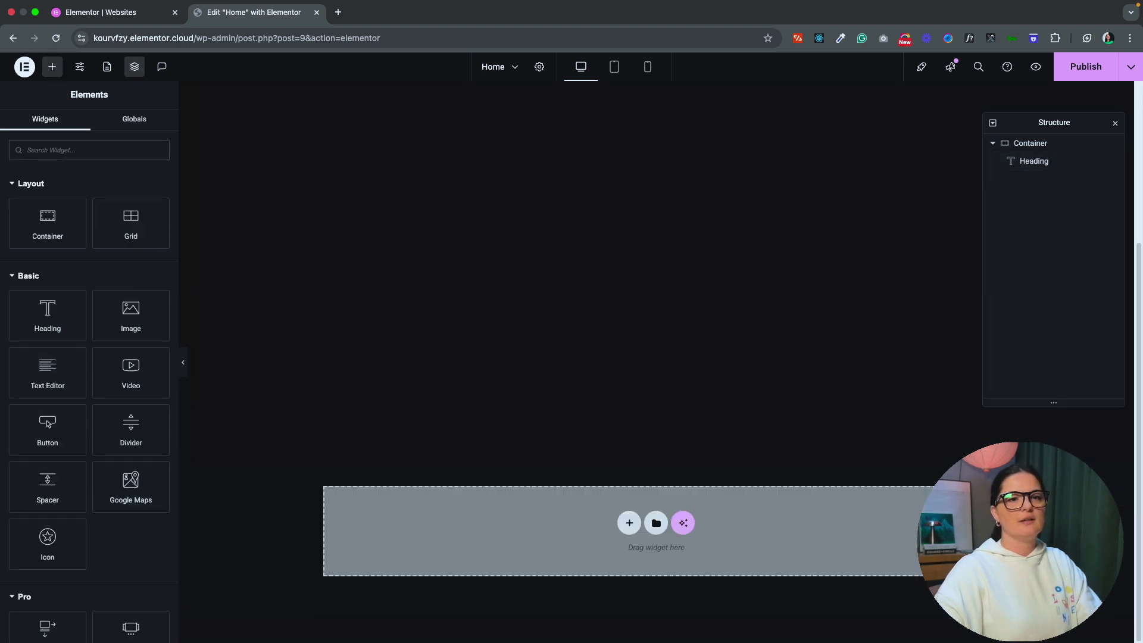
Change the heading's title to "Delightful Interiors -" and set its HTML tag to H1.
left_click(1019, 162)
triple_click(83, 208)
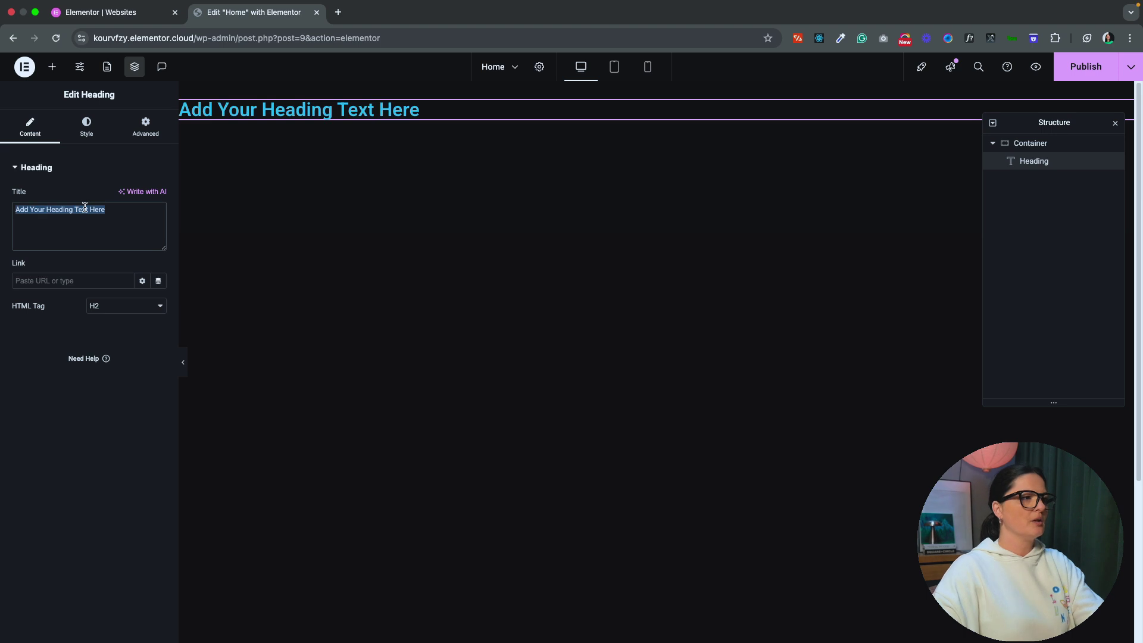
type("Delightful Interiors -")
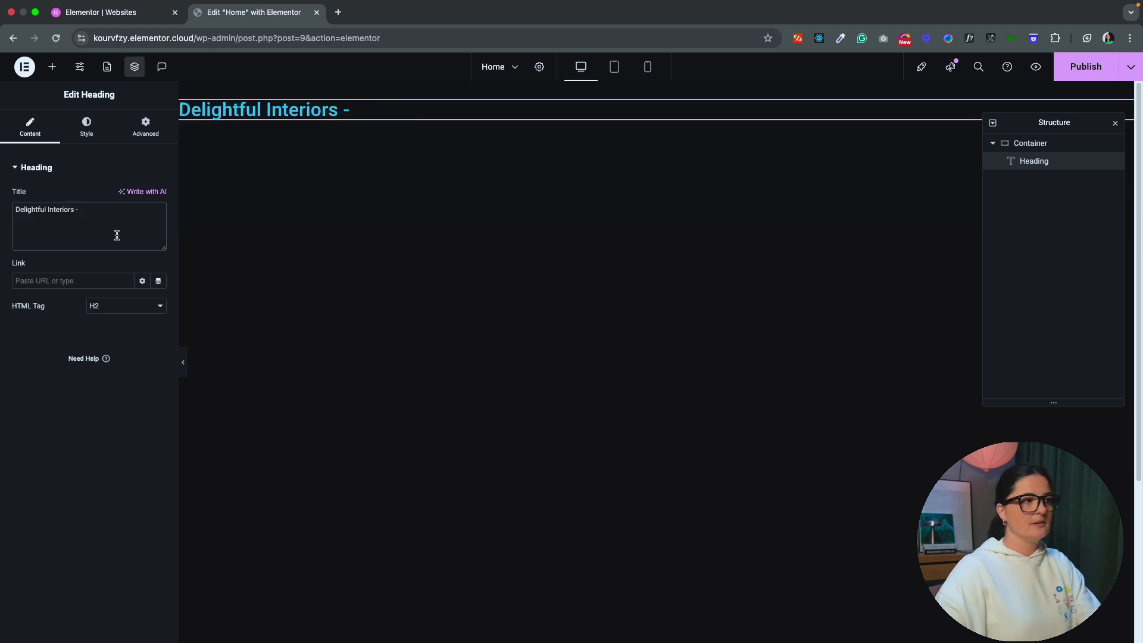
left_click(131, 313)
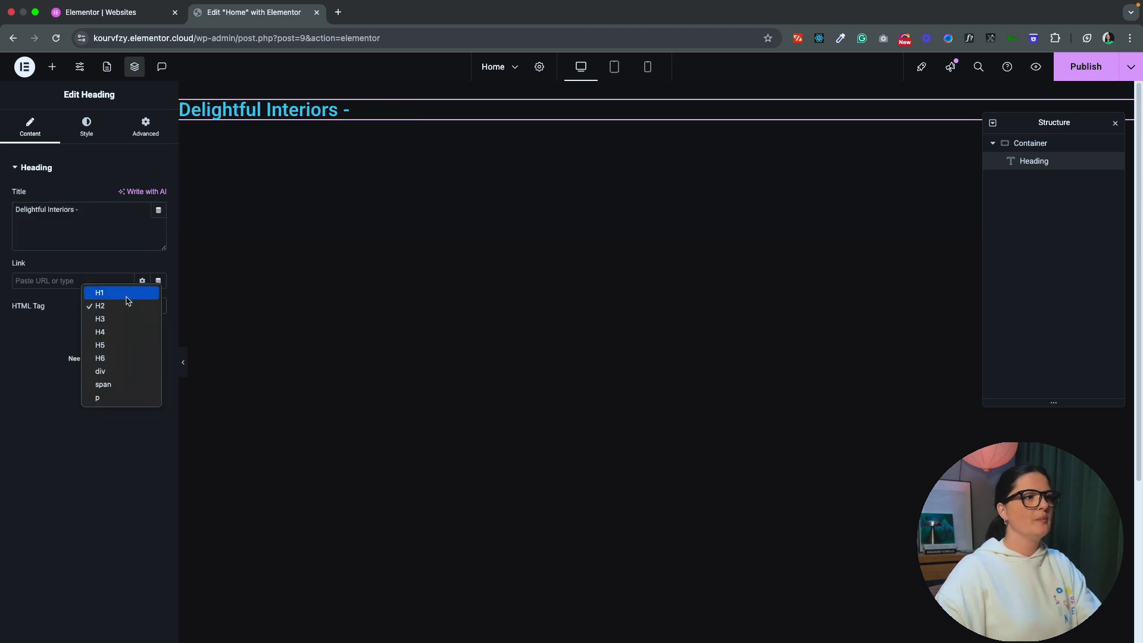
left_click(128, 292)
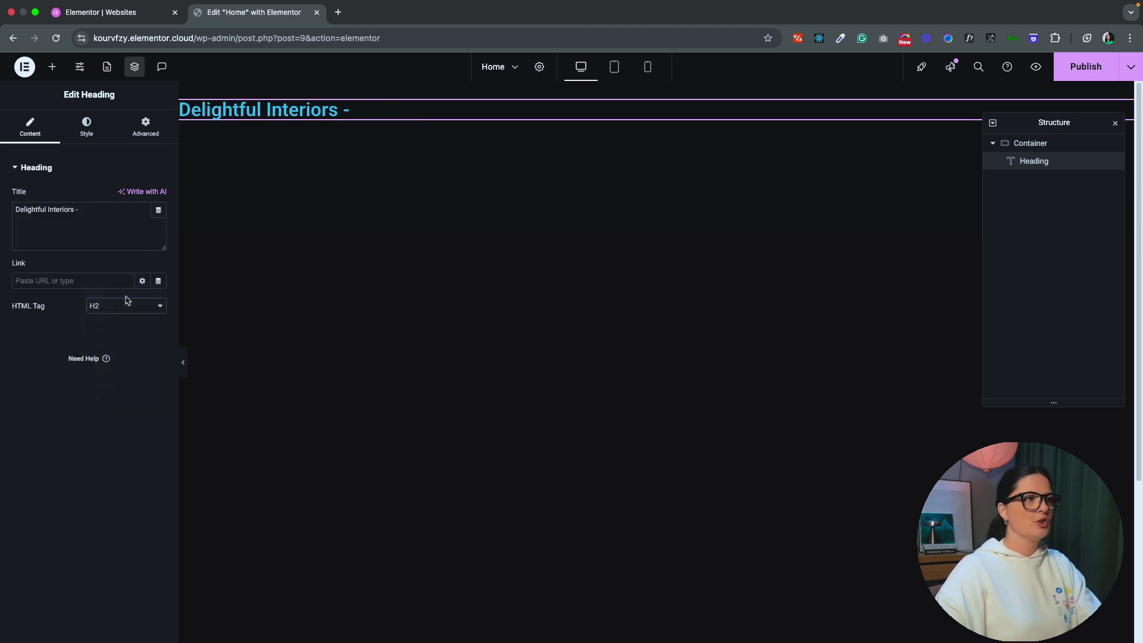
Set the heading's typography family to Bricolage Grotesque.
left_click(89, 128)
left_click(159, 230)
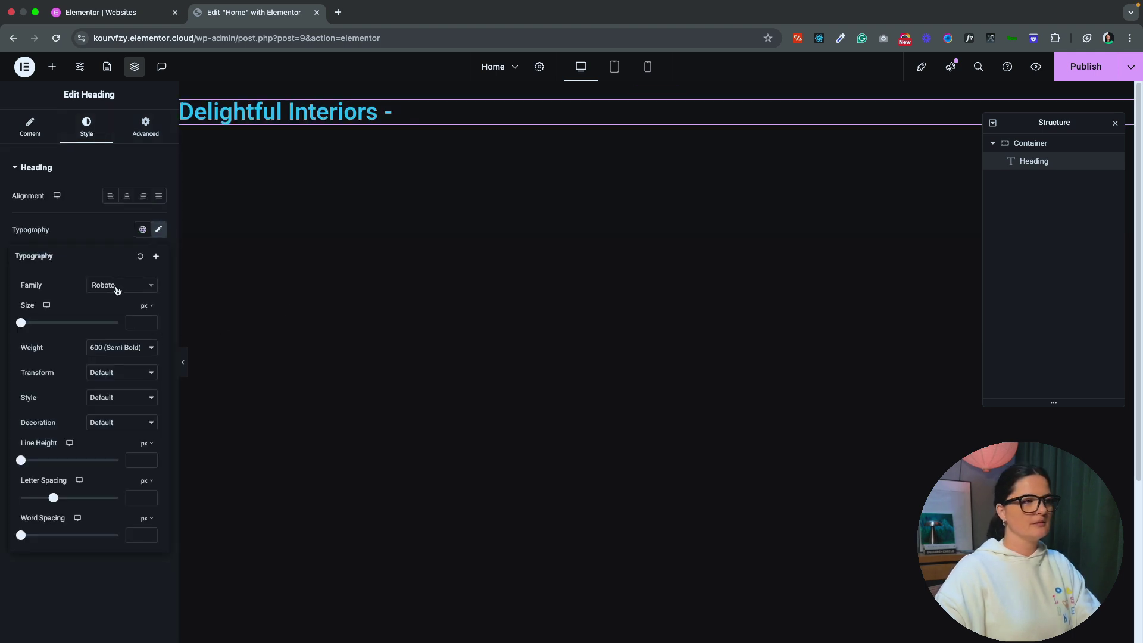
left_click(154, 288)
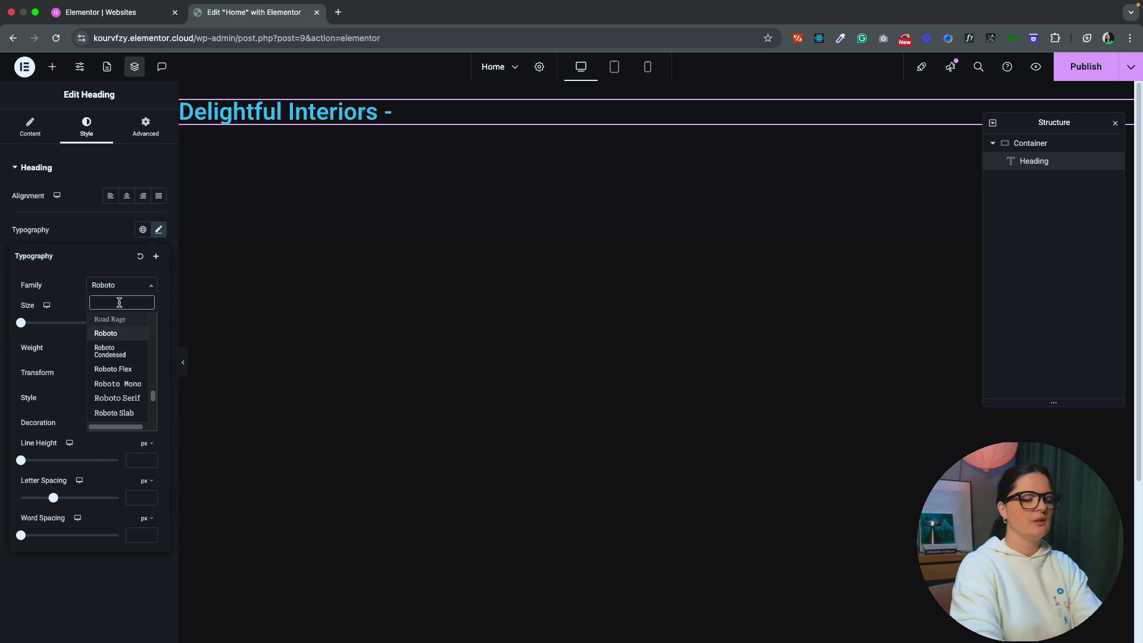
type("bro")
key("BackSpace")
key("BackSpace")
type("r")
left_click(131, 350)
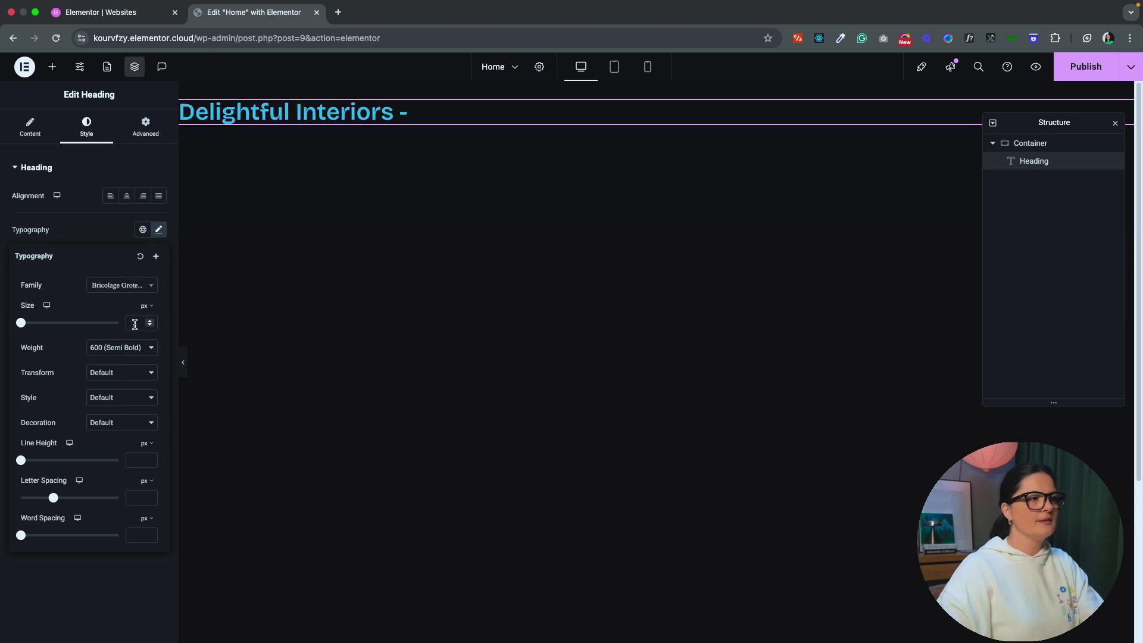
Set the heading's font weight to 500 (Medium) and its text transform to Uppercase.
left_click(104, 351)
left_click(107, 334)
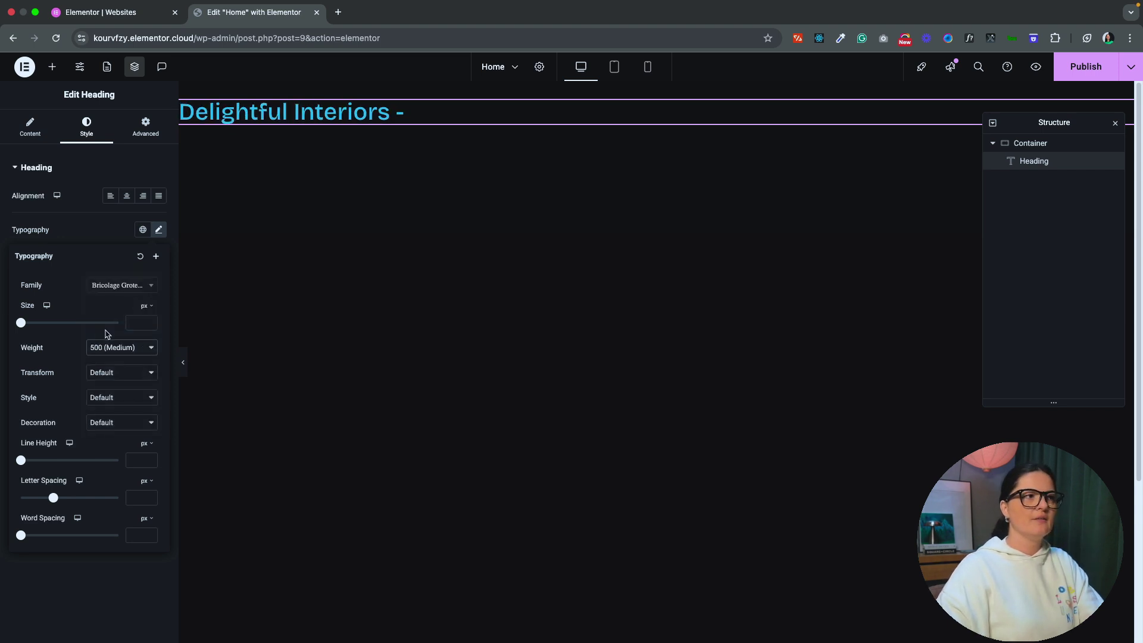
left_click(119, 372)
left_click(114, 387)
Set the heading's font size to 10 rem and its weight to 400 (Normal).
left_click(138, 322)
type("11")
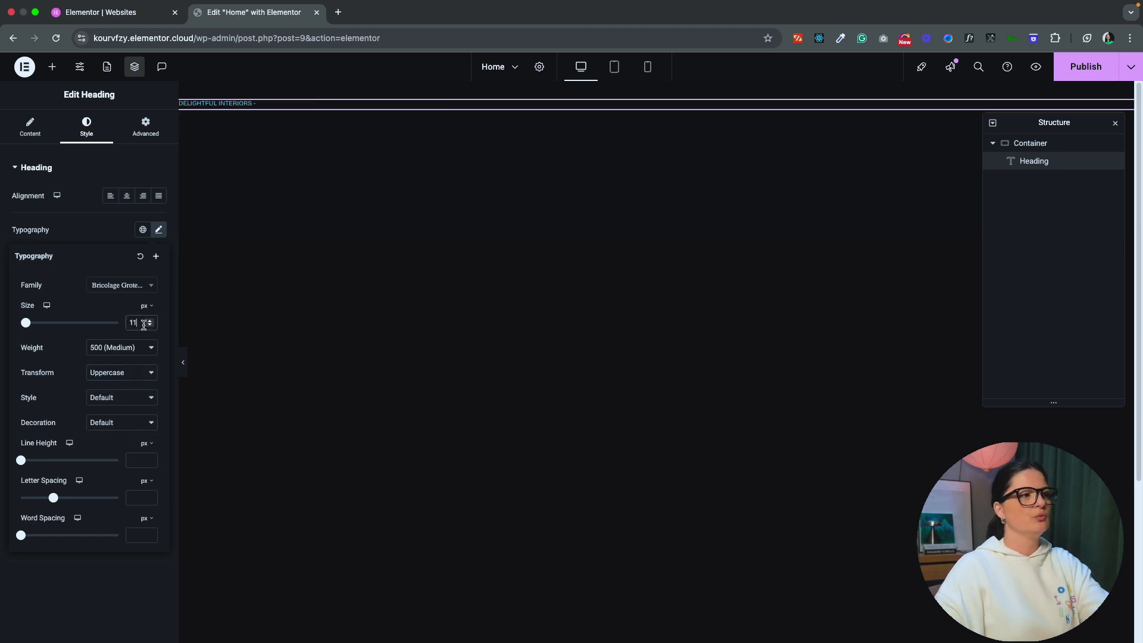
left_click(146, 306)
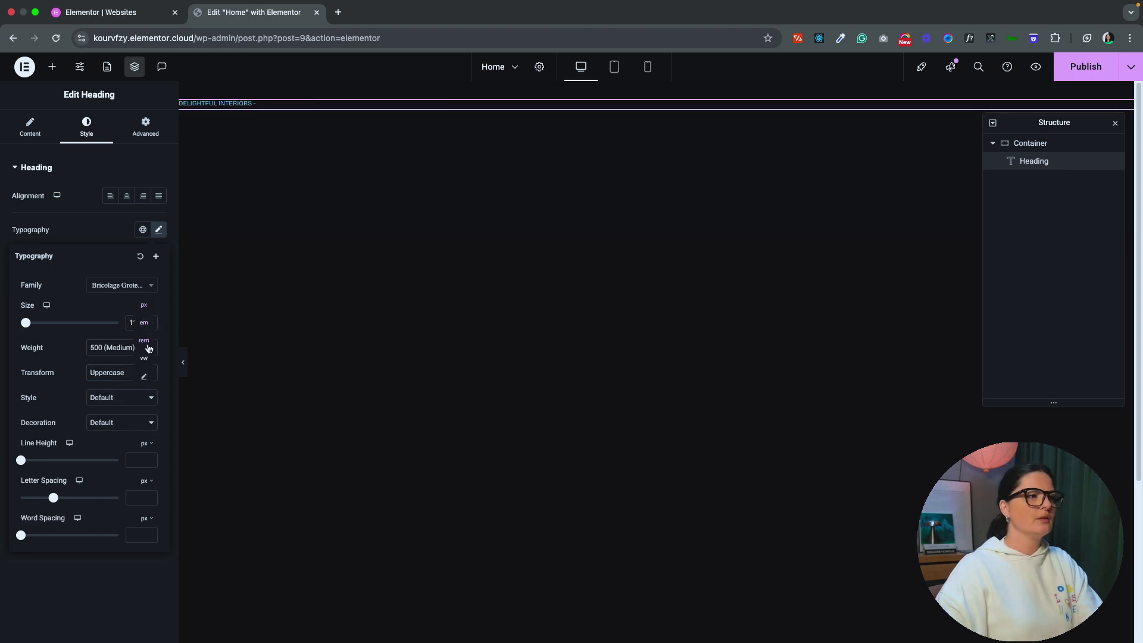
left_click(147, 350)
left_click_drag(22, 323, 69, 324)
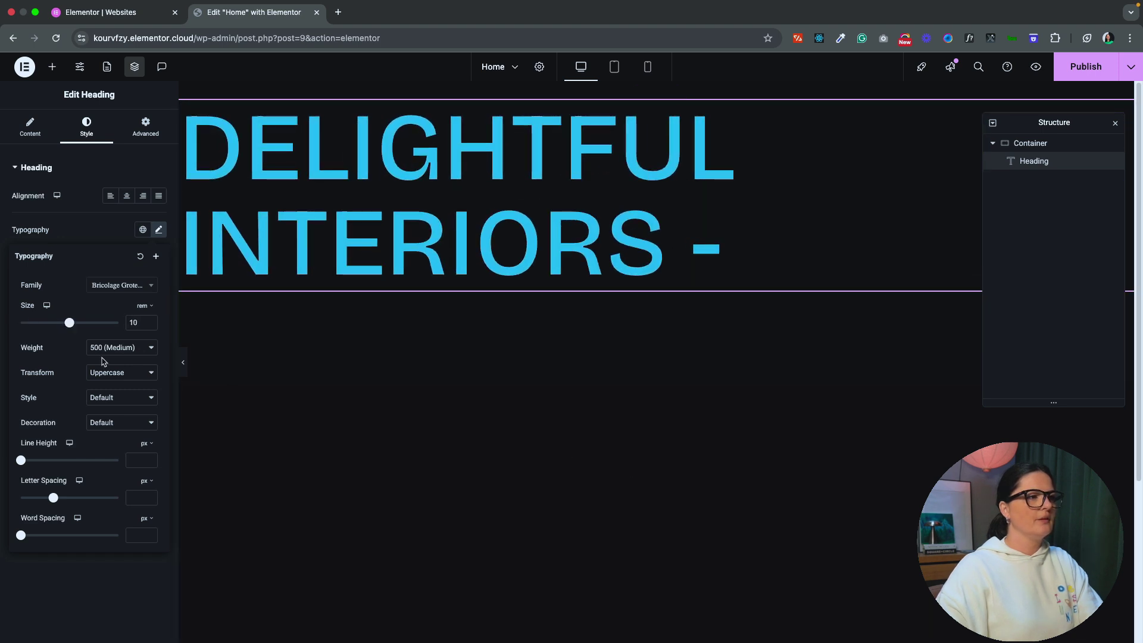
left_click(145, 365)
Change the heading's text color to light grey (#CFCFCF) and publish the page.
left_click(143, 364)
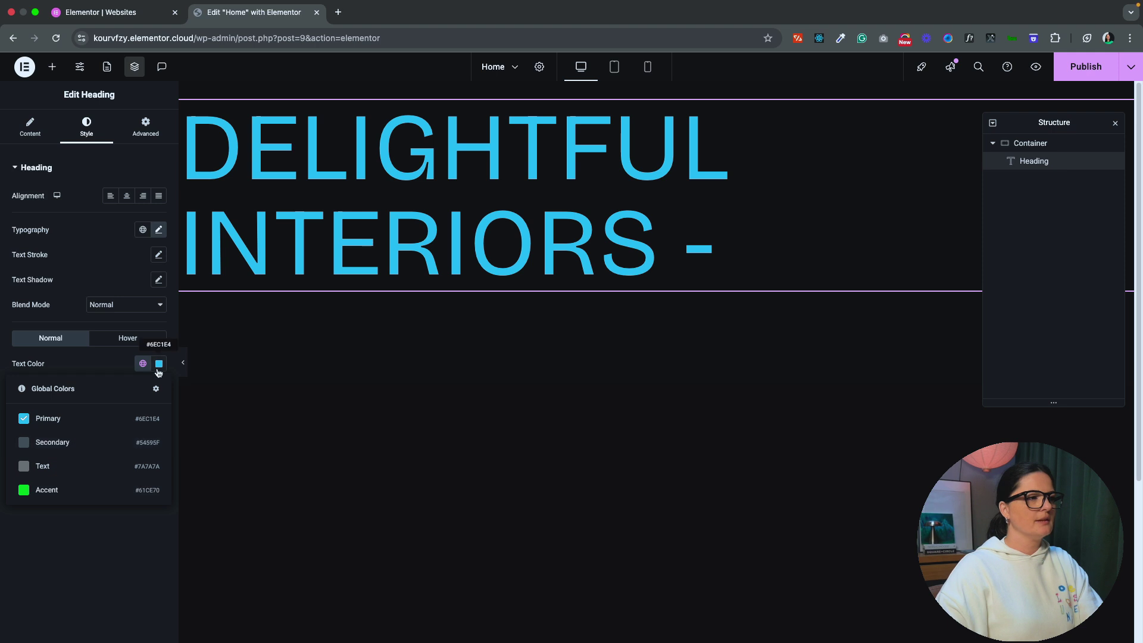
left_click(158, 372)
left_click_drag(143, 449, 86, 429)
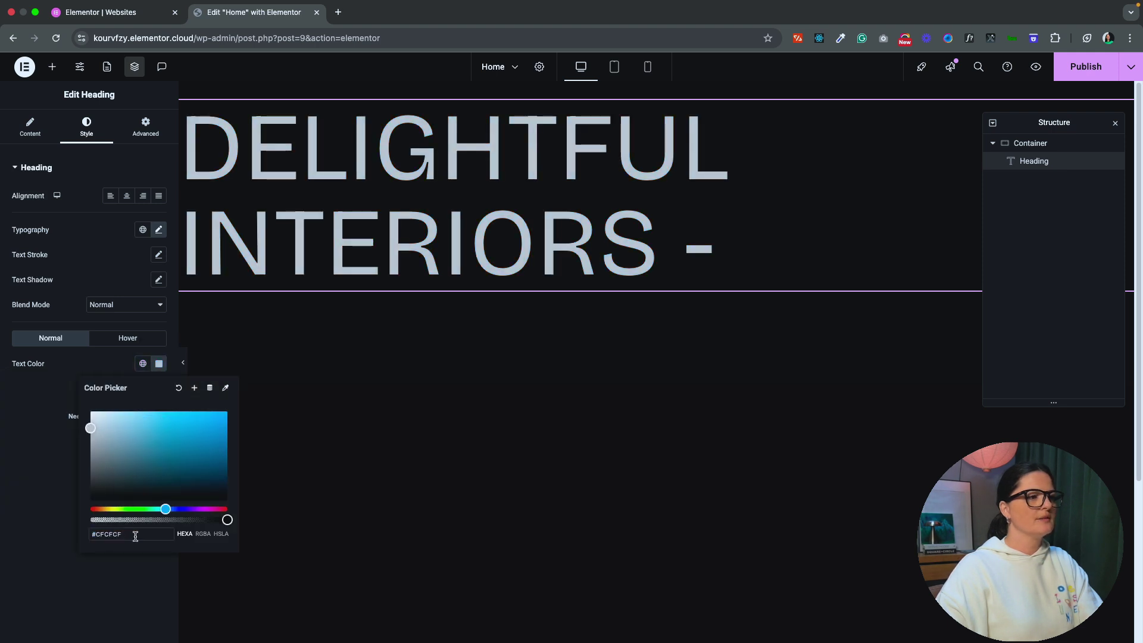
left_click(1067, 64)
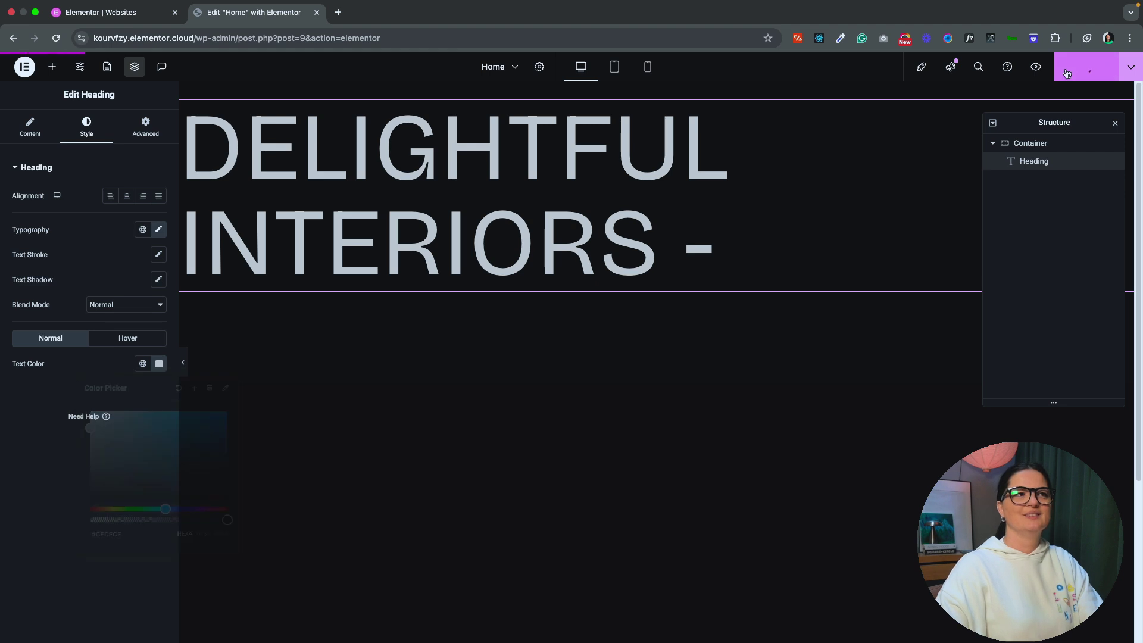
Set the heading's line height to 0.8 em in its typography settings.
left_click(159, 229)
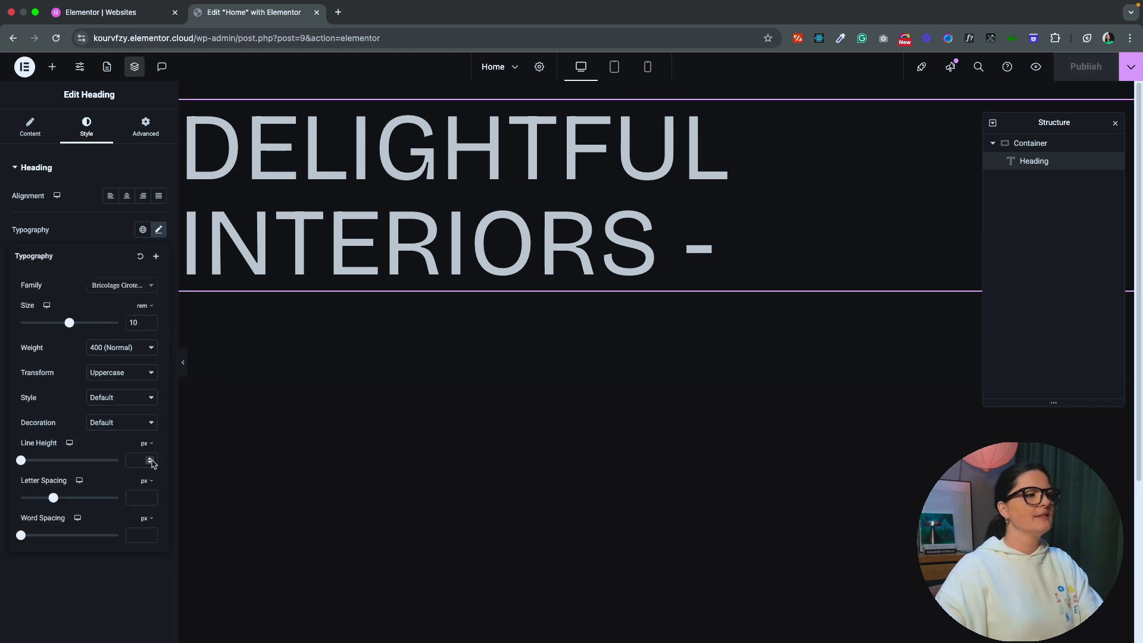
mouse_move(153, 452)
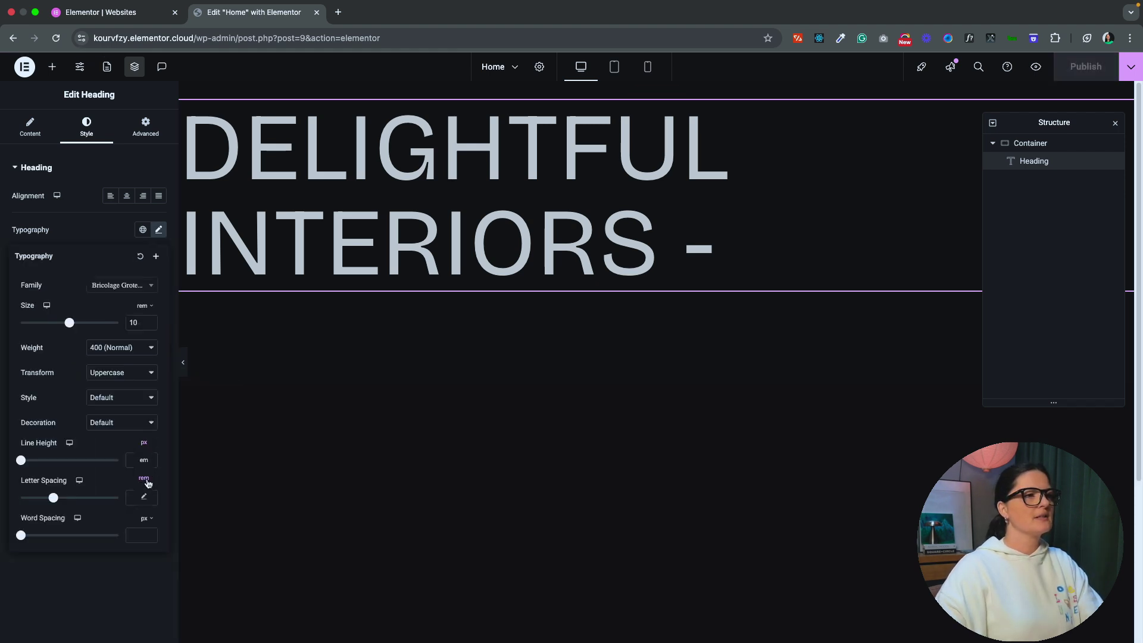
left_click(144, 462)
left_click(143, 462)
type(".8")
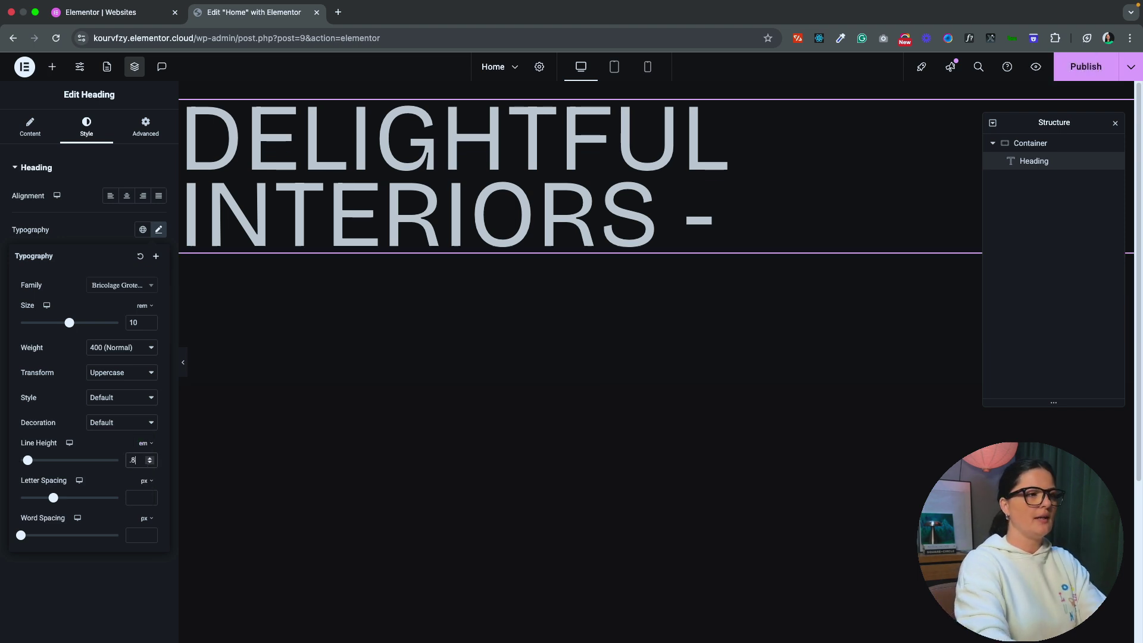
Give the outer container unlinked padding of 200 px top, 50 px right, 0 bottom and 50 px left, and publish the page.
left_click(1006, 149)
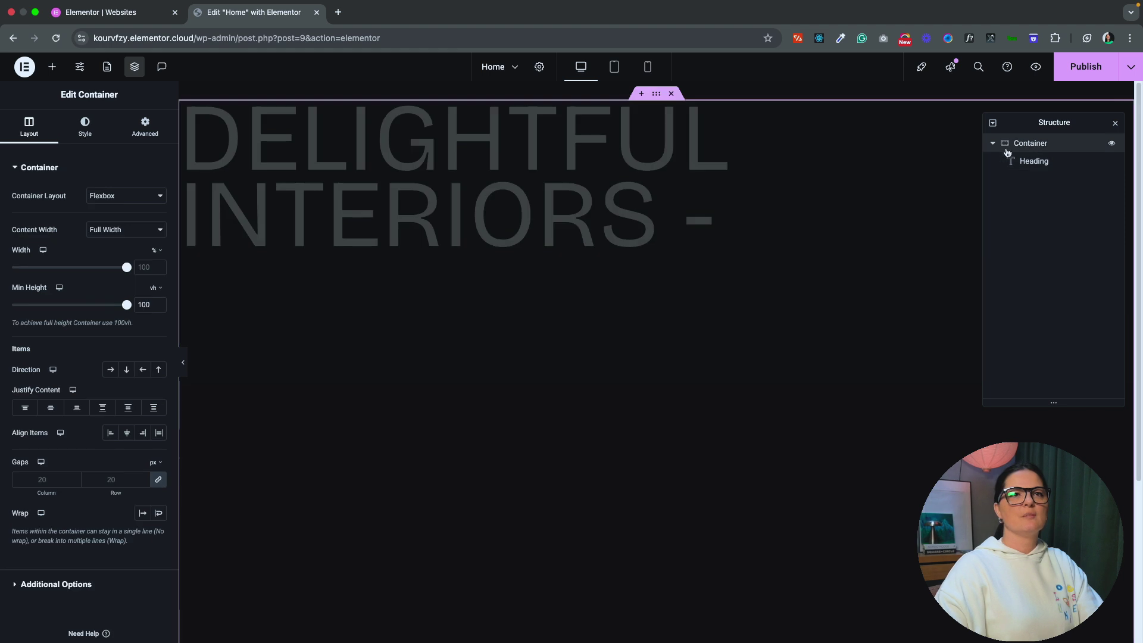
left_click(144, 126)
left_click(157, 257)
type("50")
left_click(123, 255)
type("5")
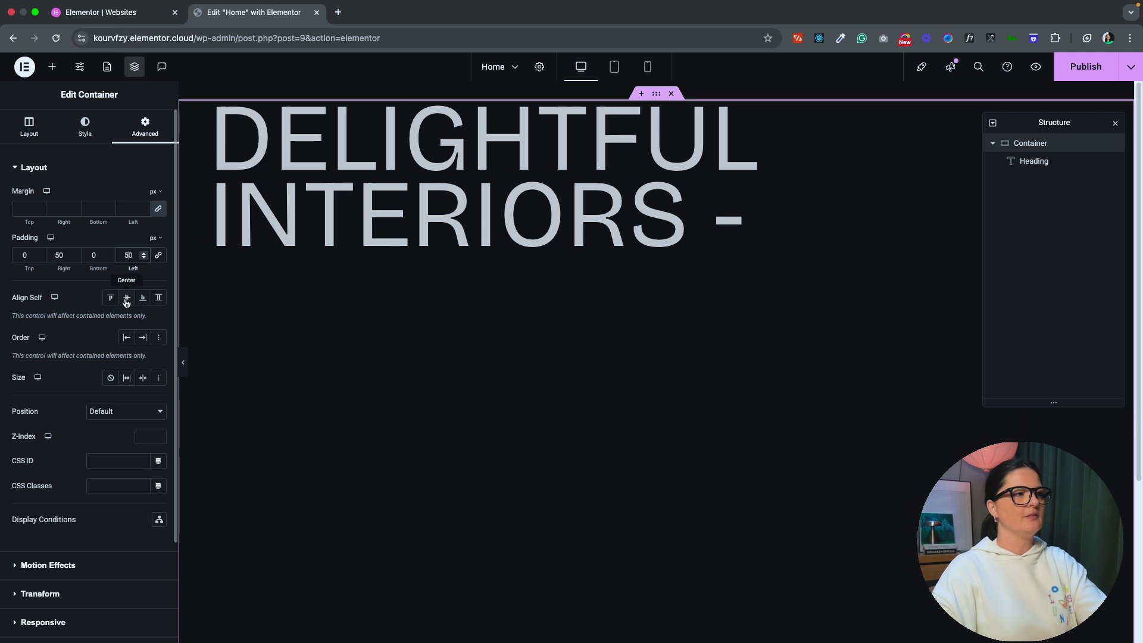
left_click(19, 256)
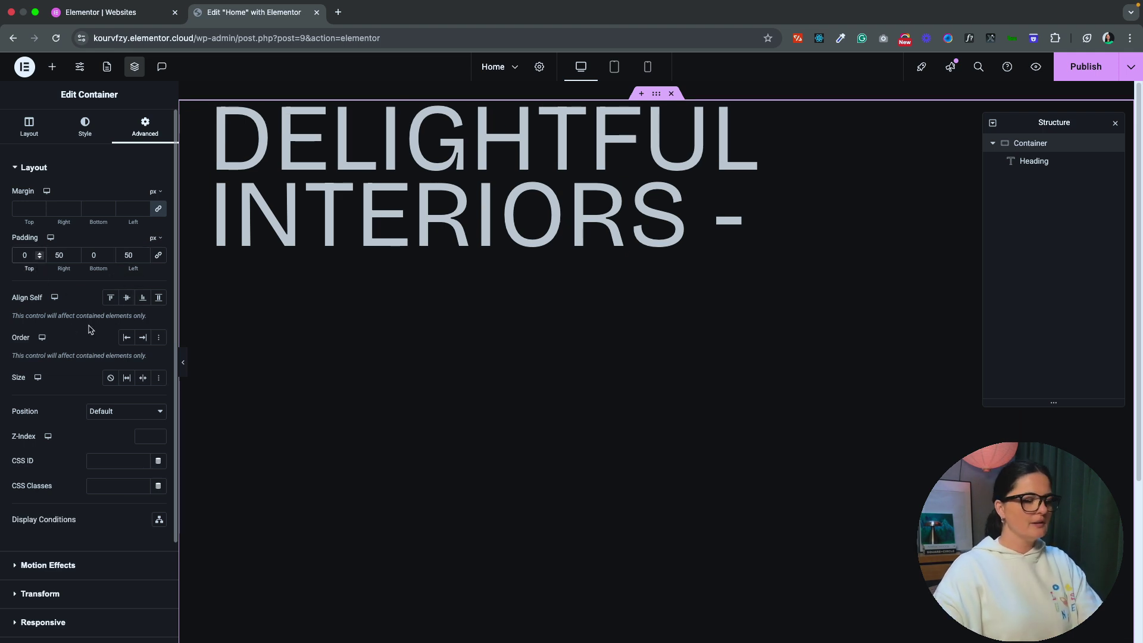
type("200")
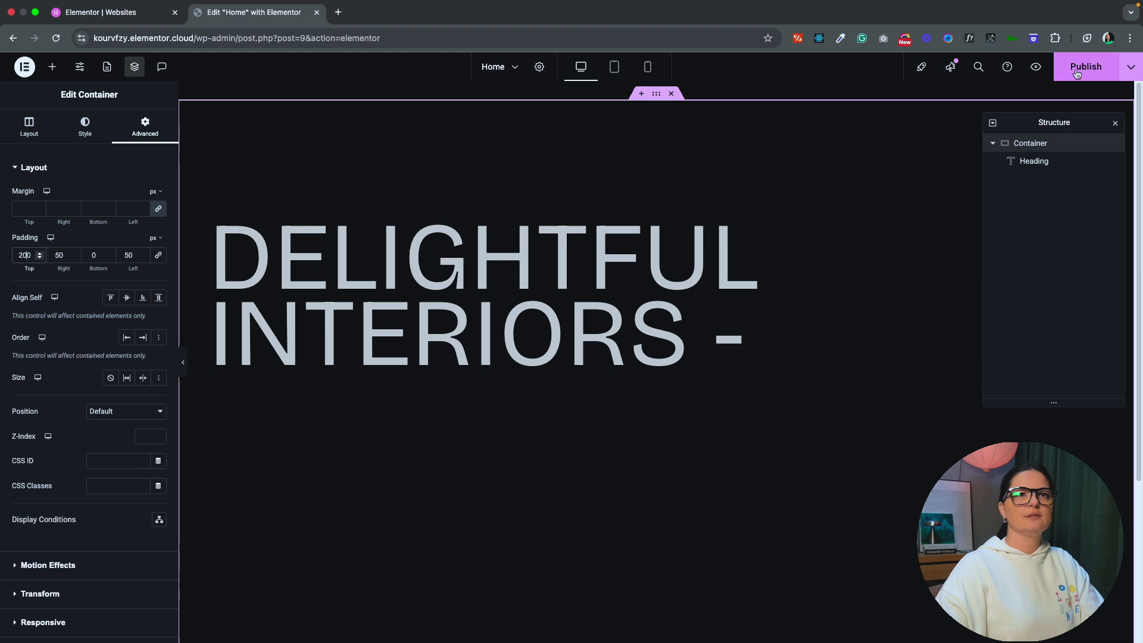
left_click(1076, 73)
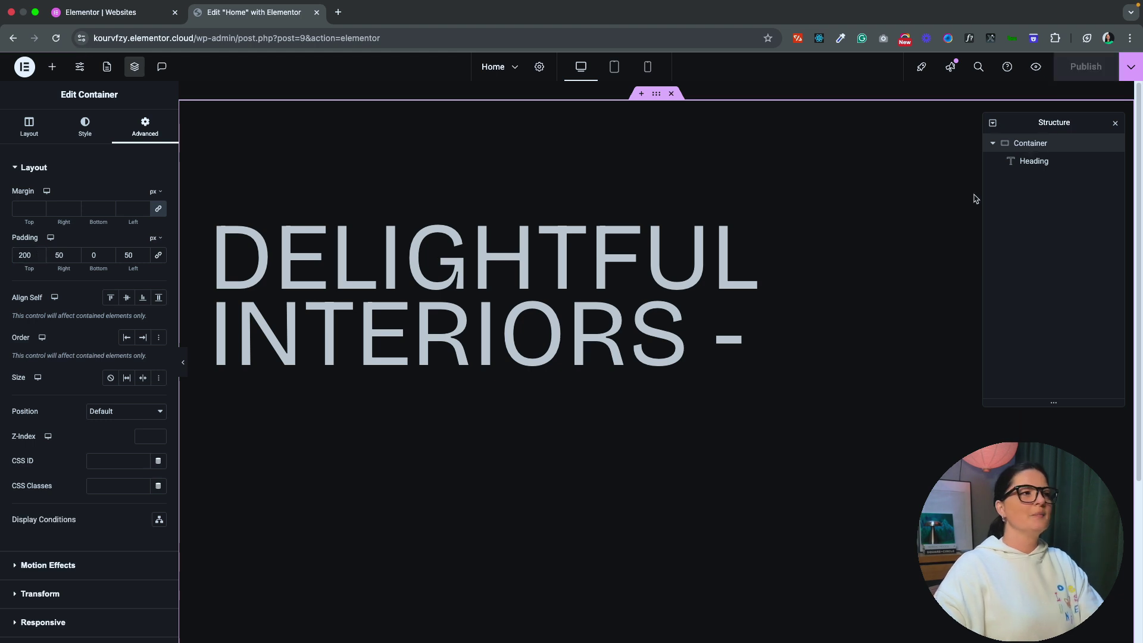
Add a nested container below the heading and set its content width to Full Width.
left_click(52, 67)
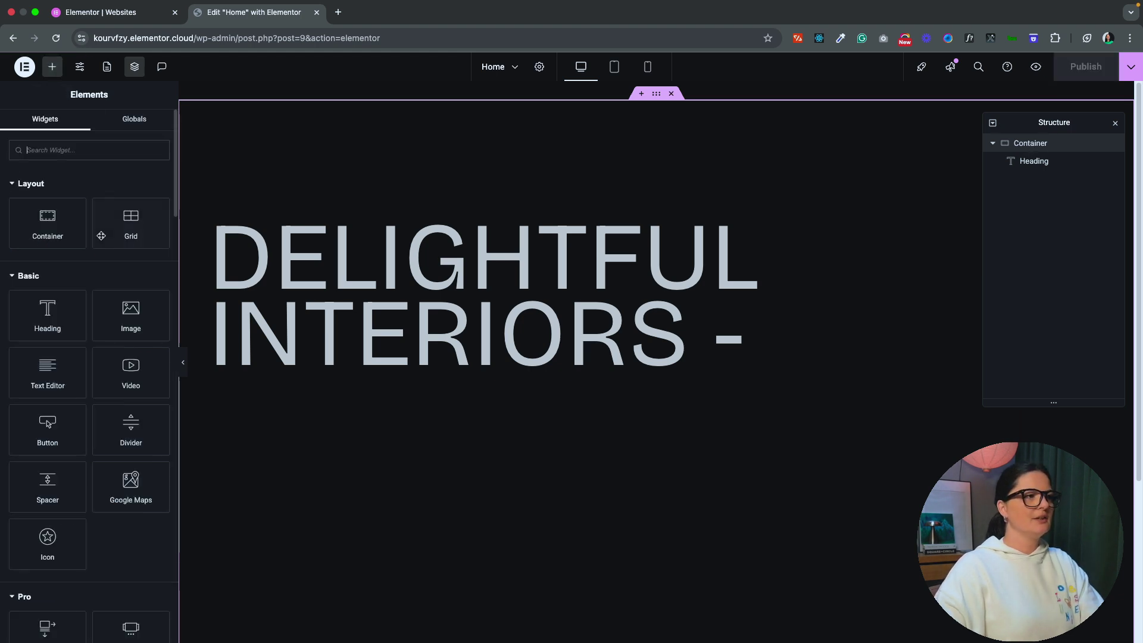
left_click(69, 240)
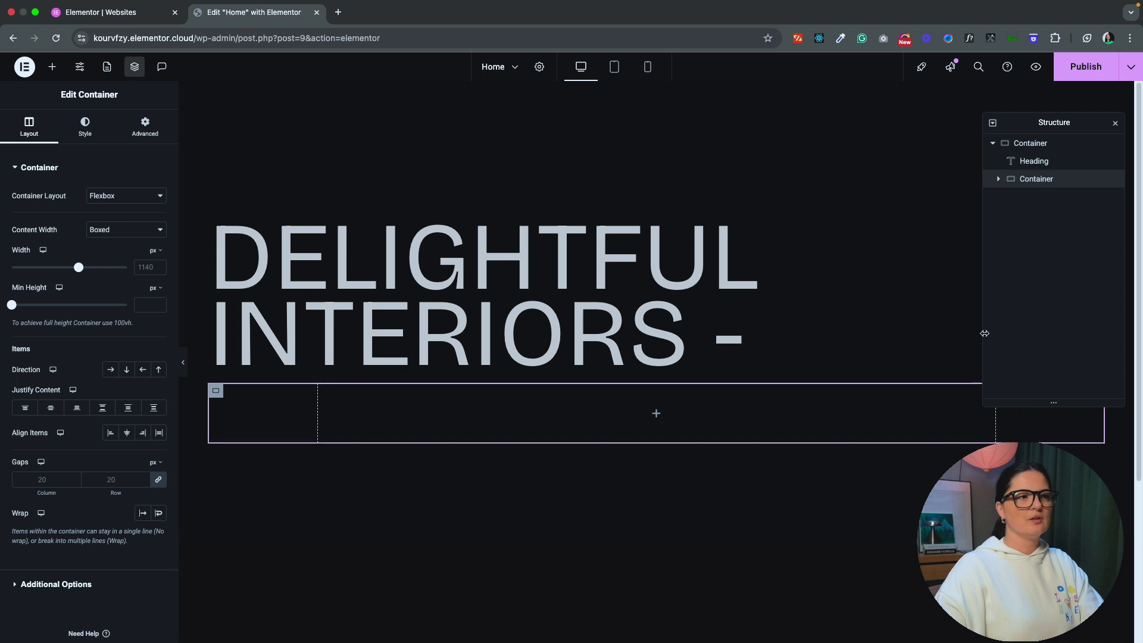
left_click(110, 229)
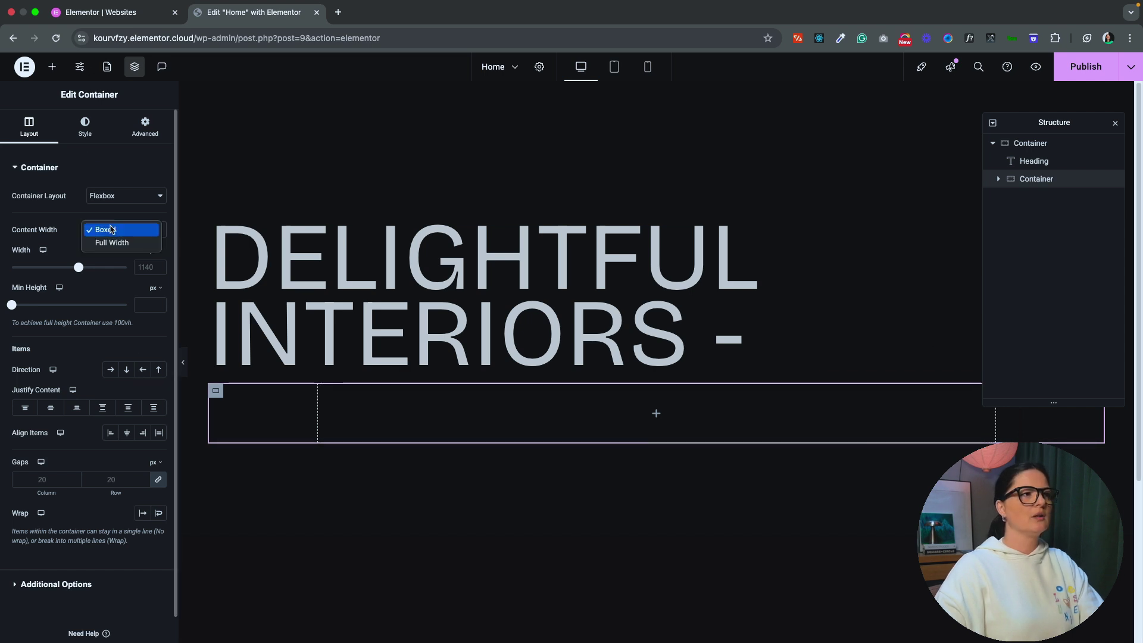
left_click(111, 244)
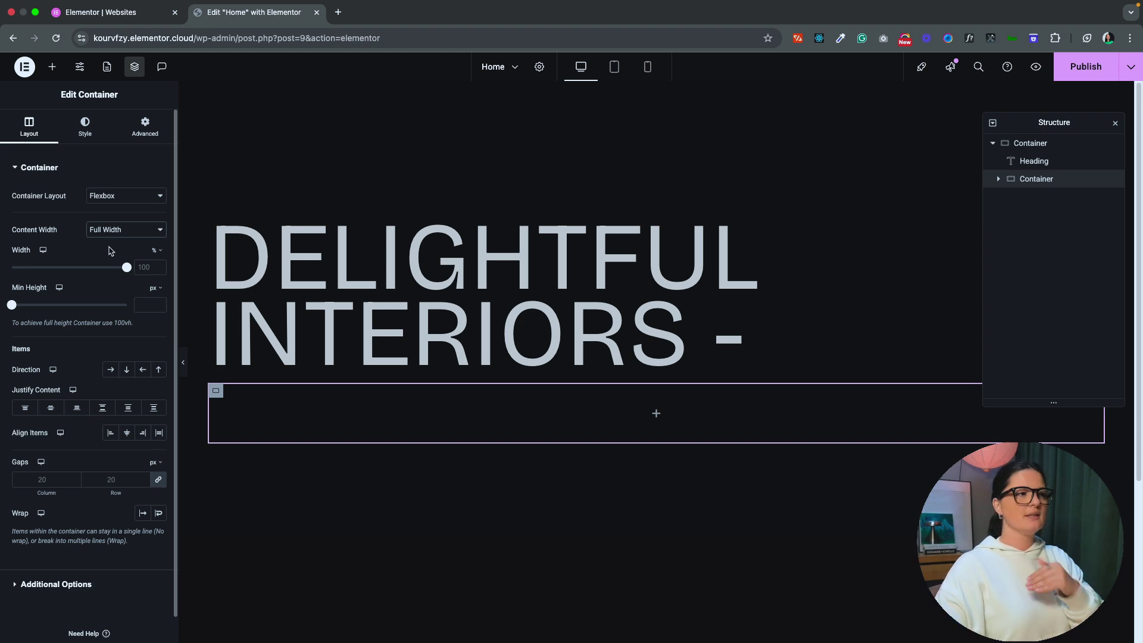
Duplicate the "Delightful Interiors -" heading and move the copy into the nested container.
right_click(1043, 170)
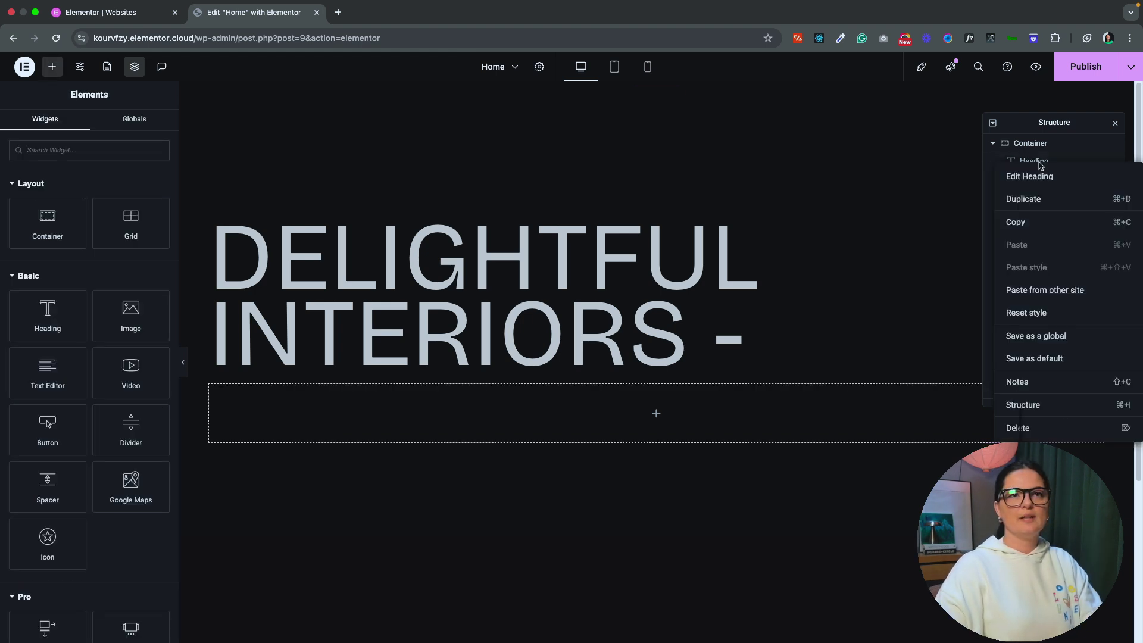
left_click(1039, 197)
left_click_drag(1033, 218, 1034, 198)
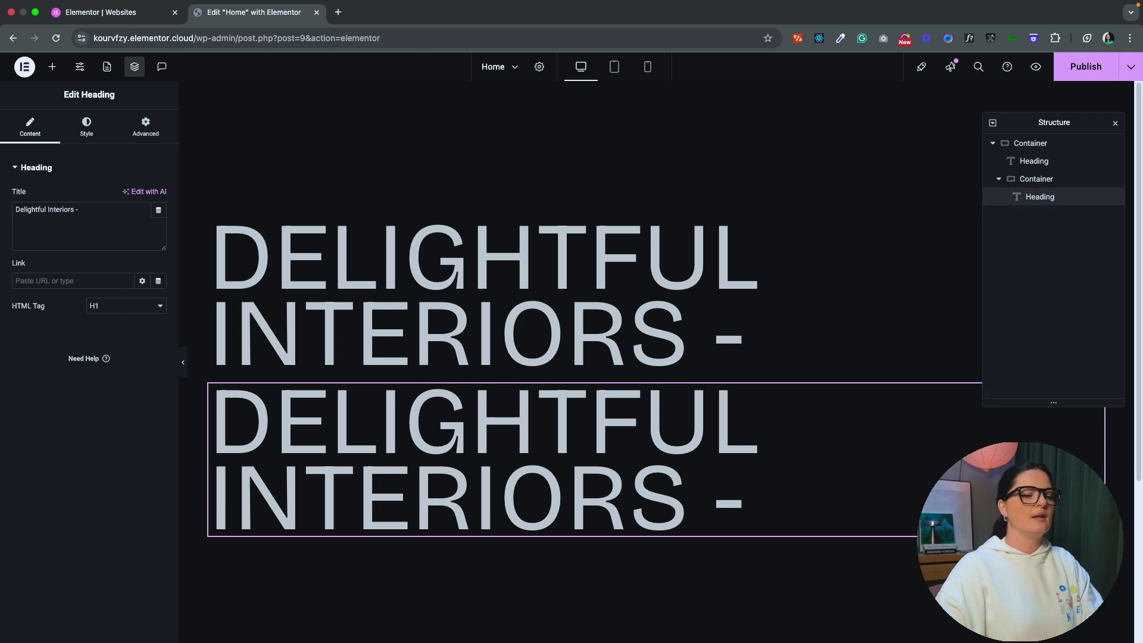
Set the copied heading's HTML tag to H2 and change its title to "Made To Live".
left_click(100, 306)
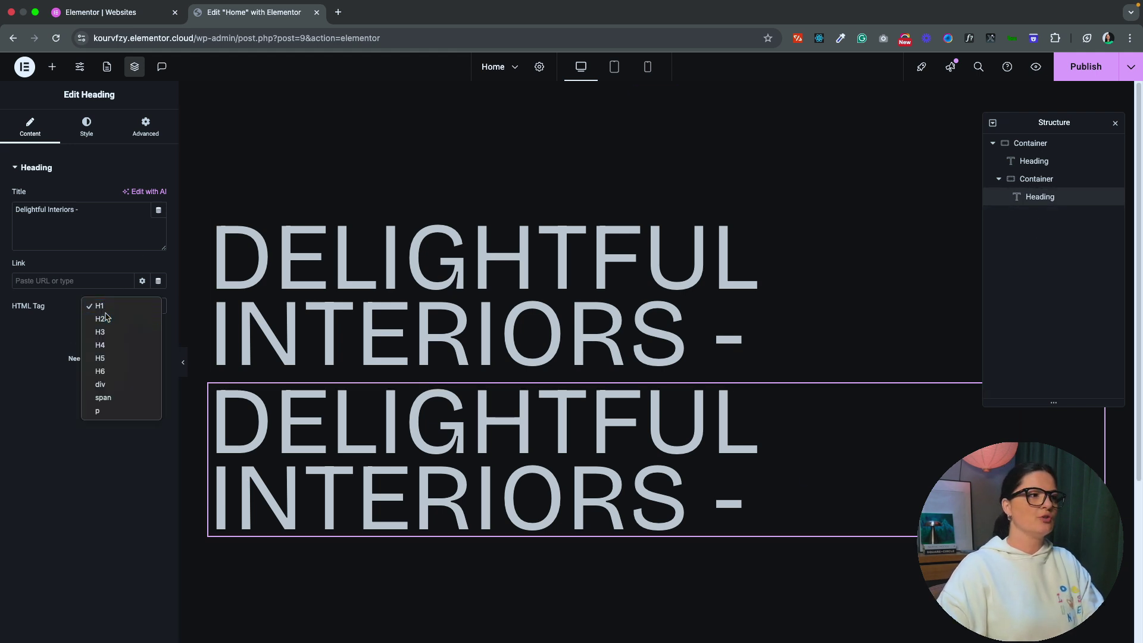
left_click(100, 319)
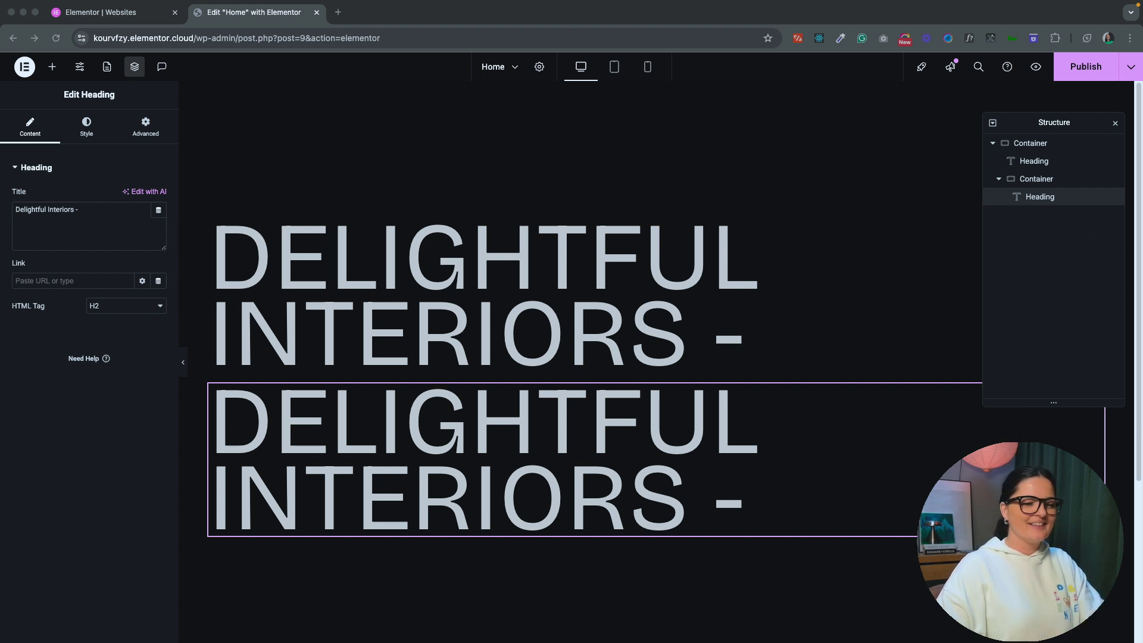
triple_click(78, 206)
type("Made To Live")
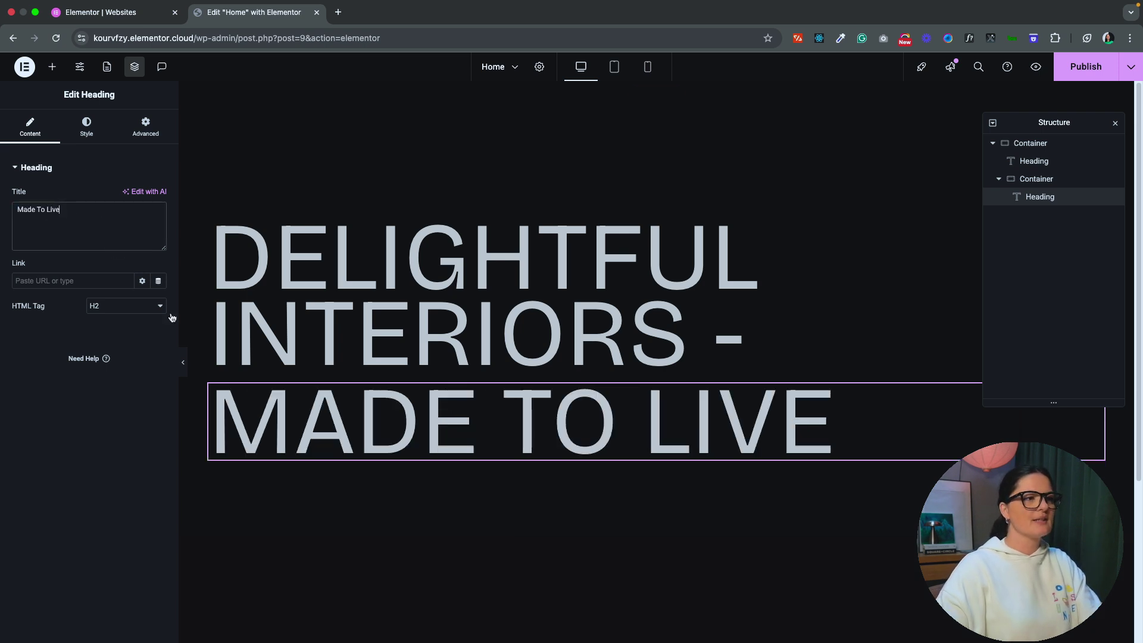
Left-align the "Made To Live" heading and give it a custom width of 58%.
left_click(86, 127)
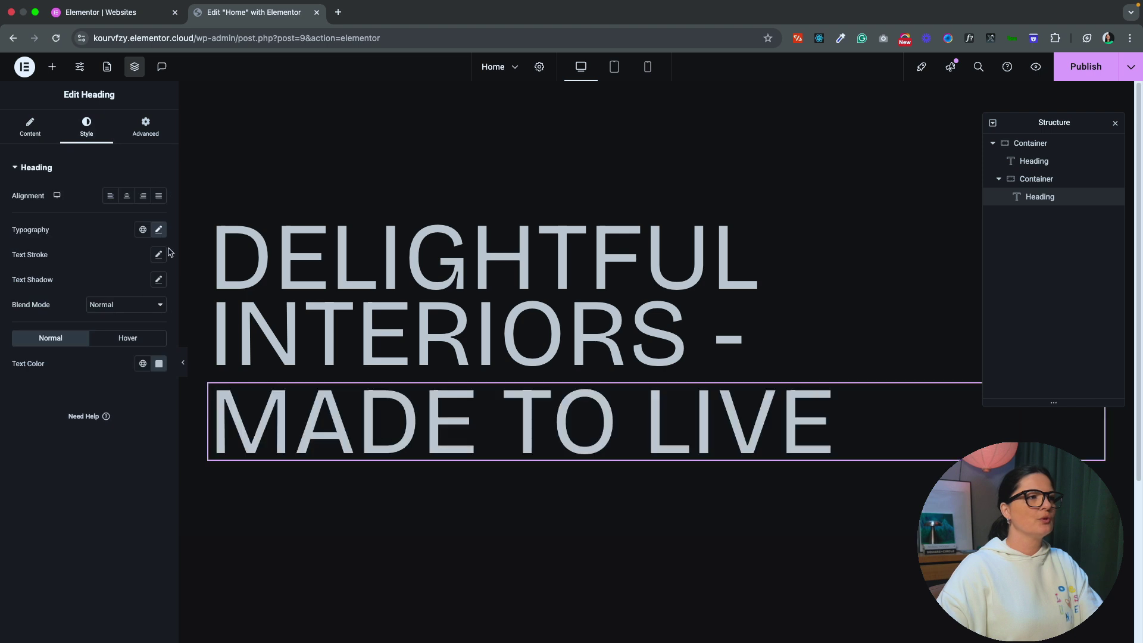
left_click(110, 197)
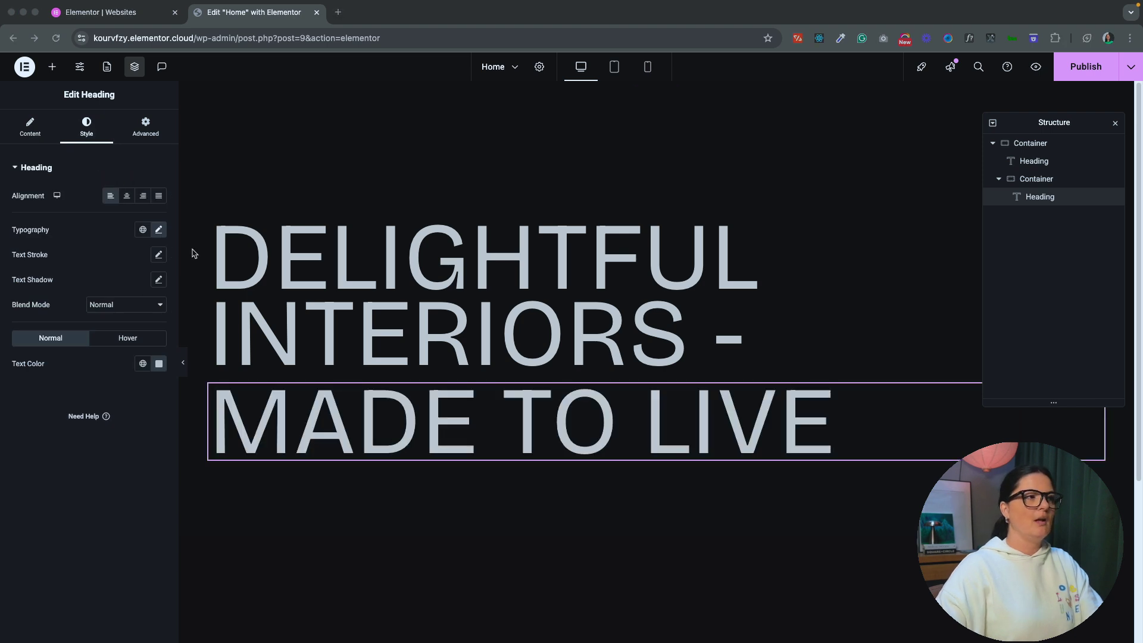
left_click(145, 127)
left_click(125, 288)
left_click(121, 330)
left_click_drag(11, 326, 79, 330)
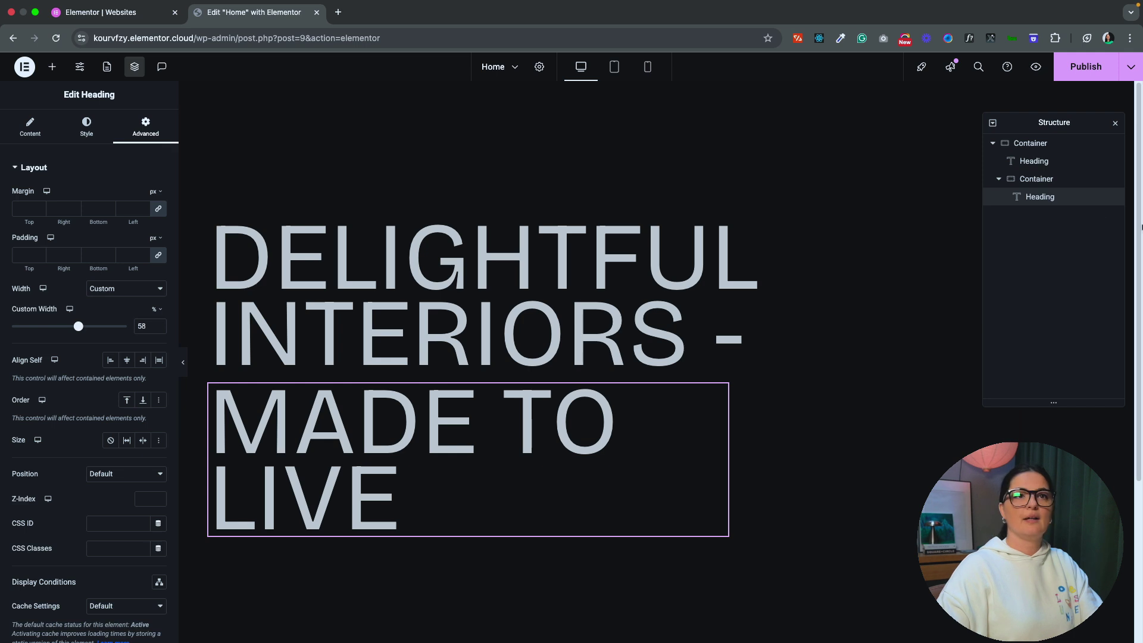
Duplicate the "Made To Live" heading and set the nested container's direction to horizontal row.
right_click(1046, 197)
left_click(1046, 233)
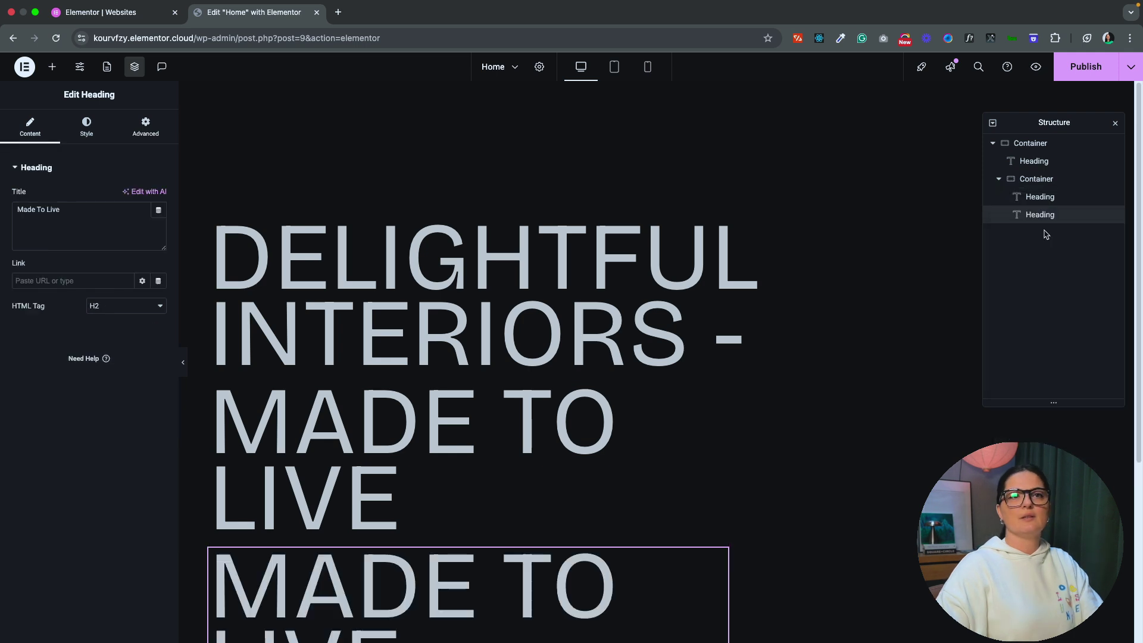
left_click(1036, 179)
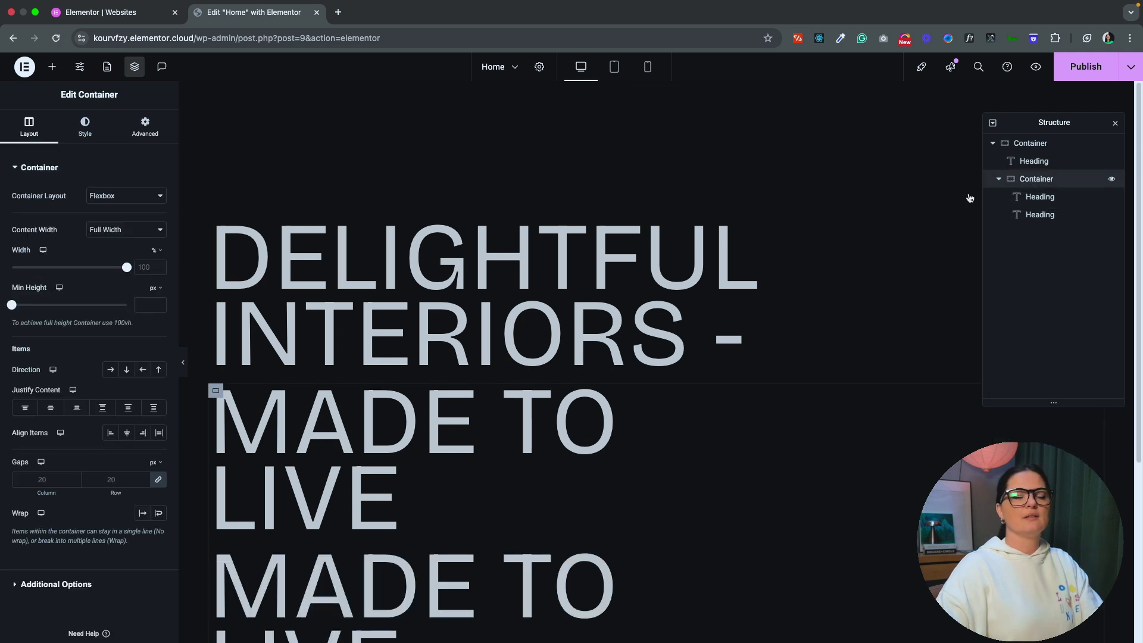
left_click(111, 370)
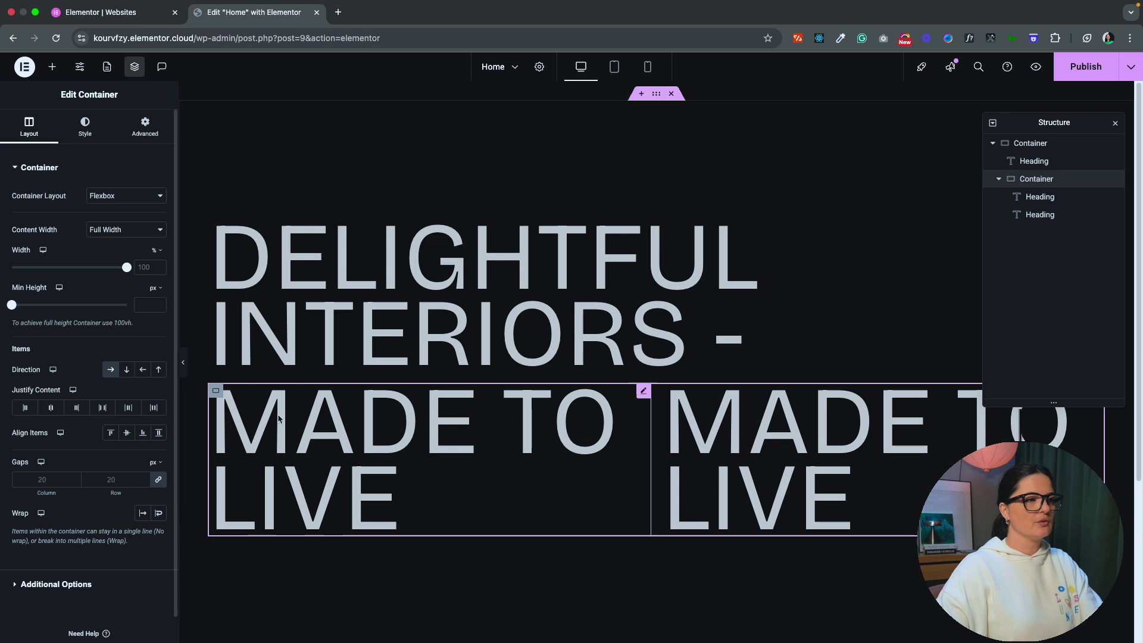
Set the HTML tag of the first heading in the nested container to p.
left_click(1039, 197)
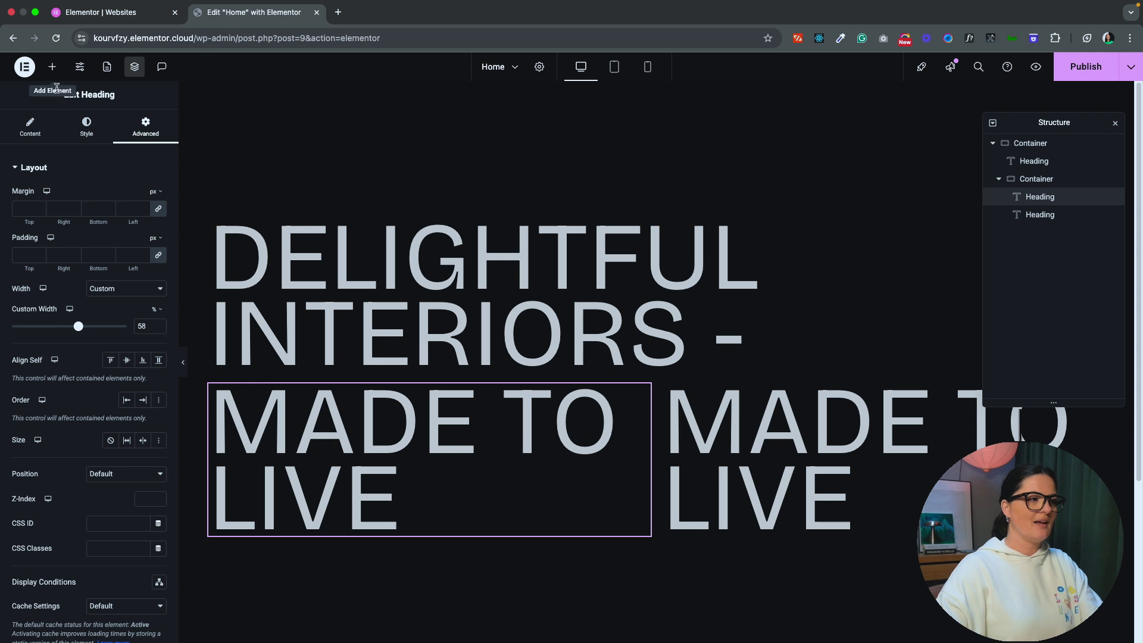
left_click(30, 126)
left_click(110, 306)
left_click(104, 398)
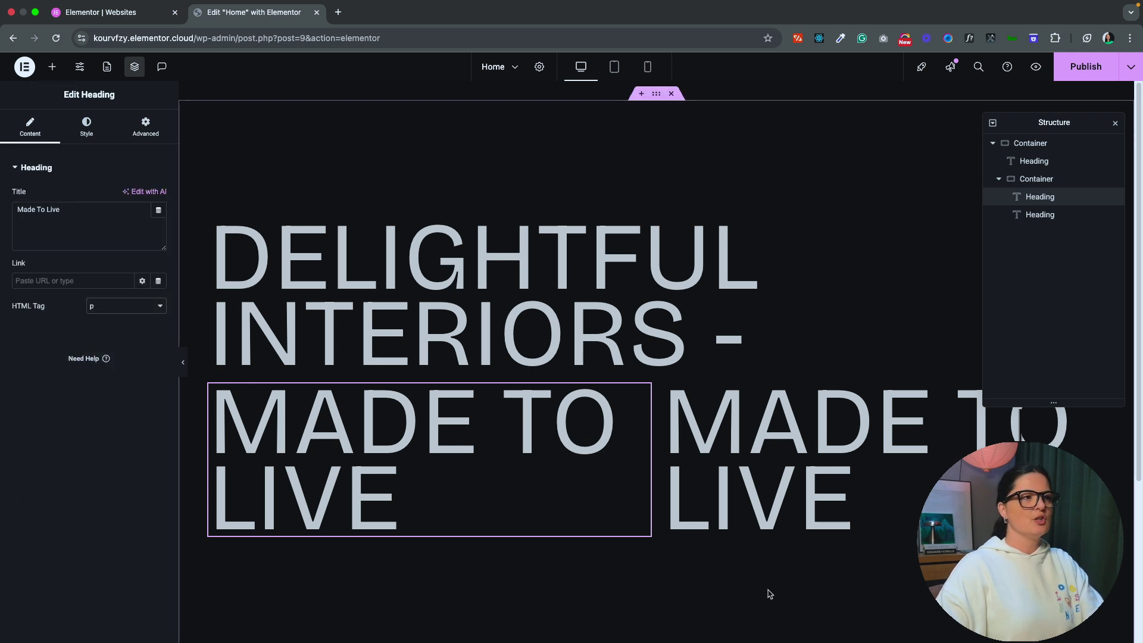
Change the typography family of the first heading in the nested container to Inter.
left_click(87, 127)
left_click(158, 230)
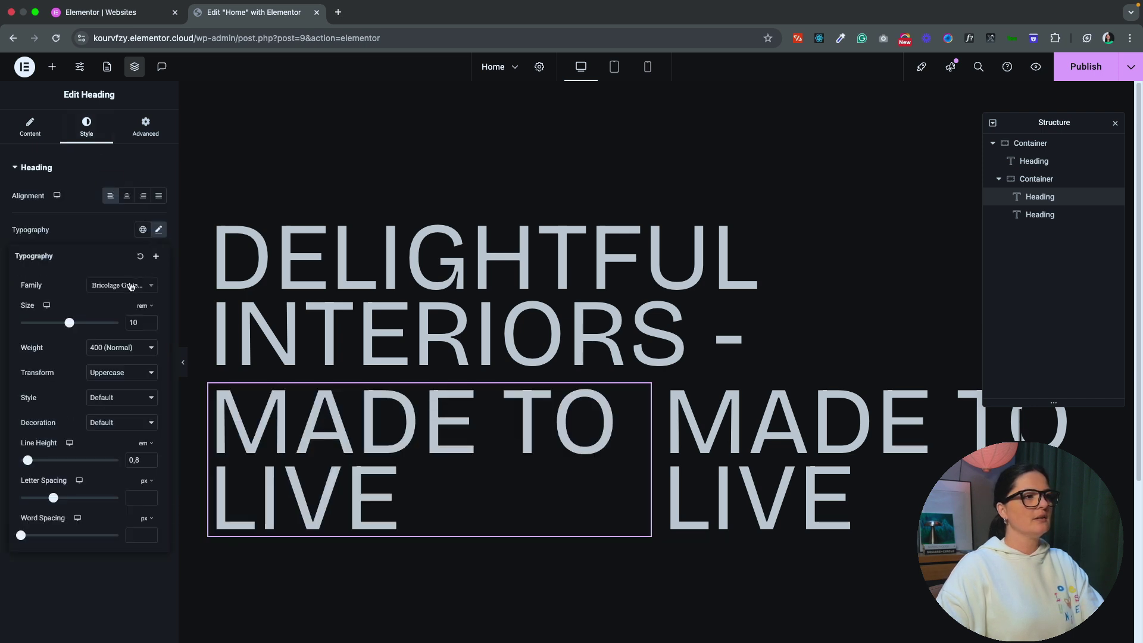
left_click(131, 287)
type("inte")
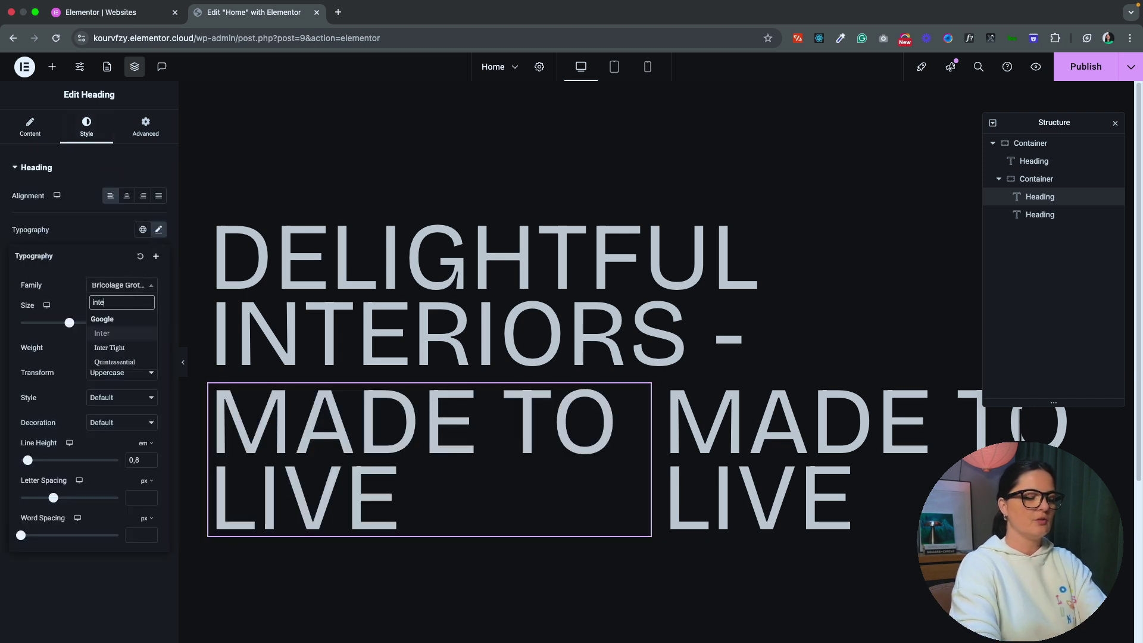
type("r")
left_click(125, 335)
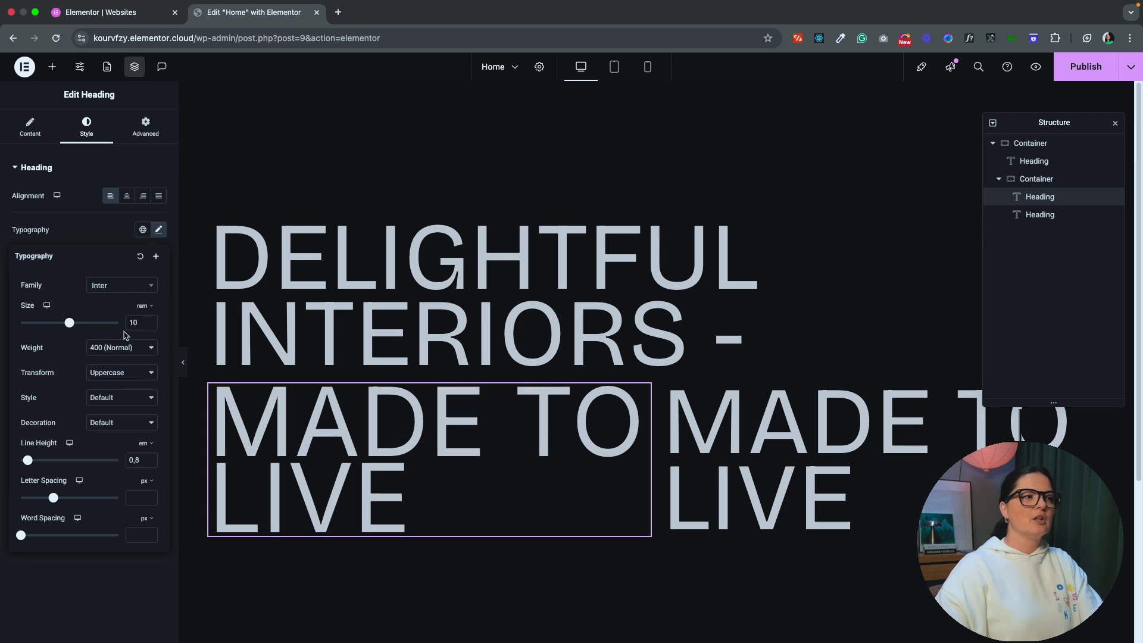
Give the first heading in the nested container weight 300 (Light), size 1.3 rem and the Default text transform.
left_click(122, 344)
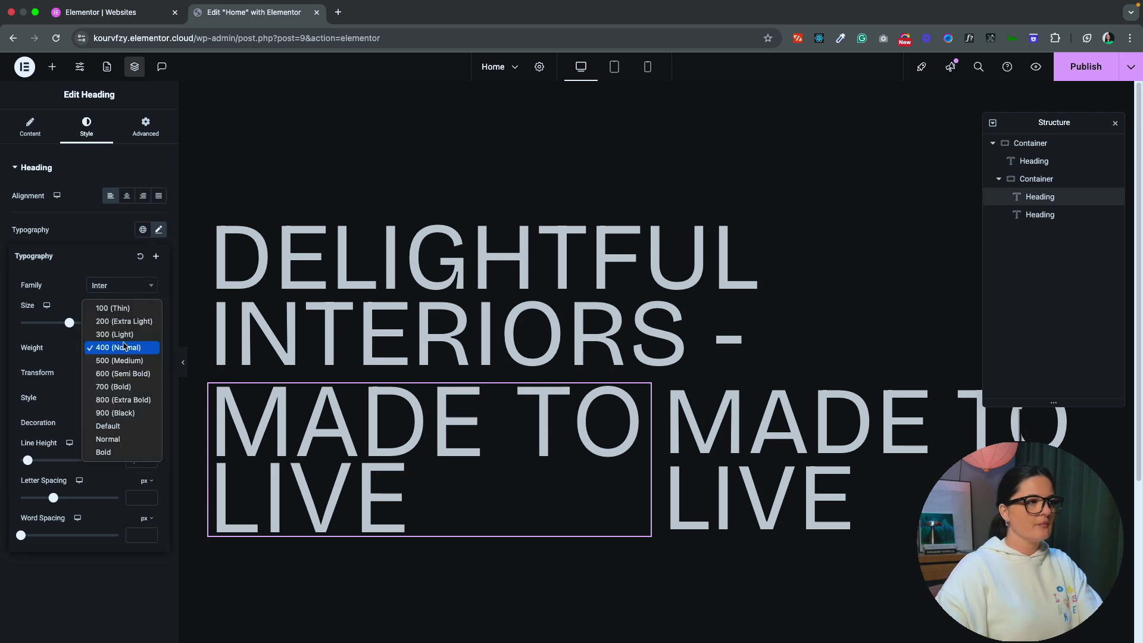
left_click(121, 333)
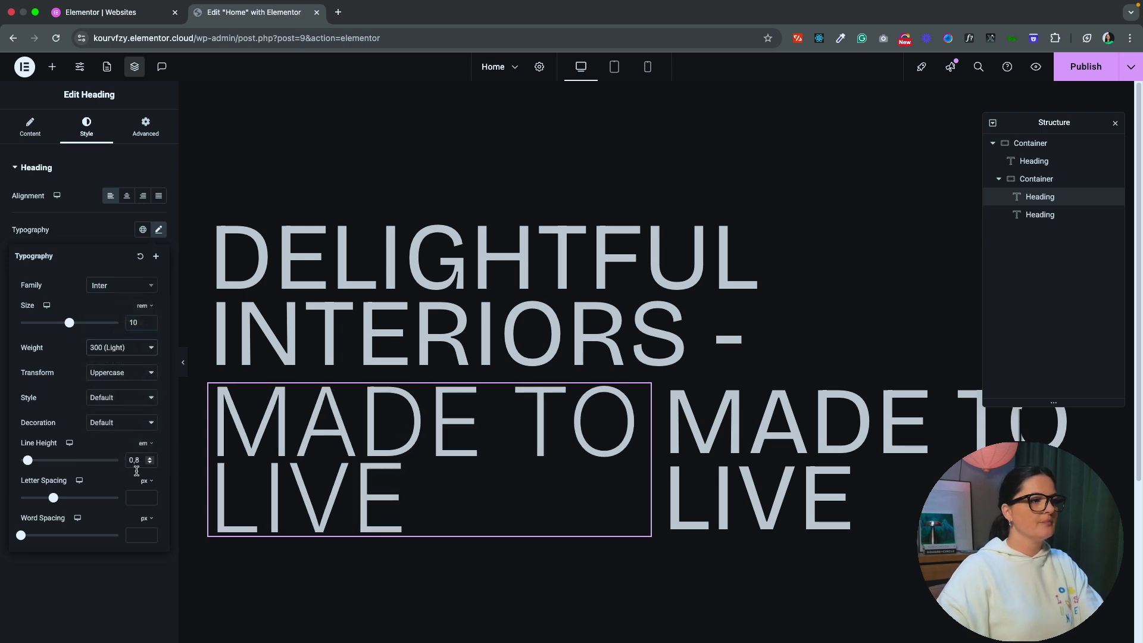
left_click_drag(69, 323, 27, 323)
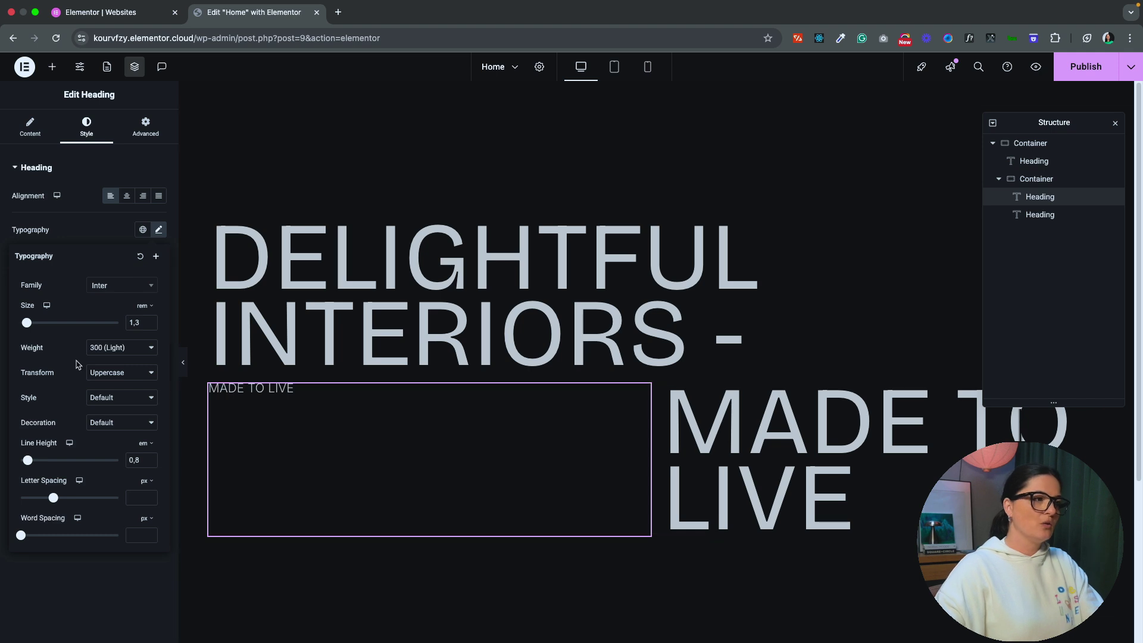
left_click(104, 368)
left_click(105, 360)
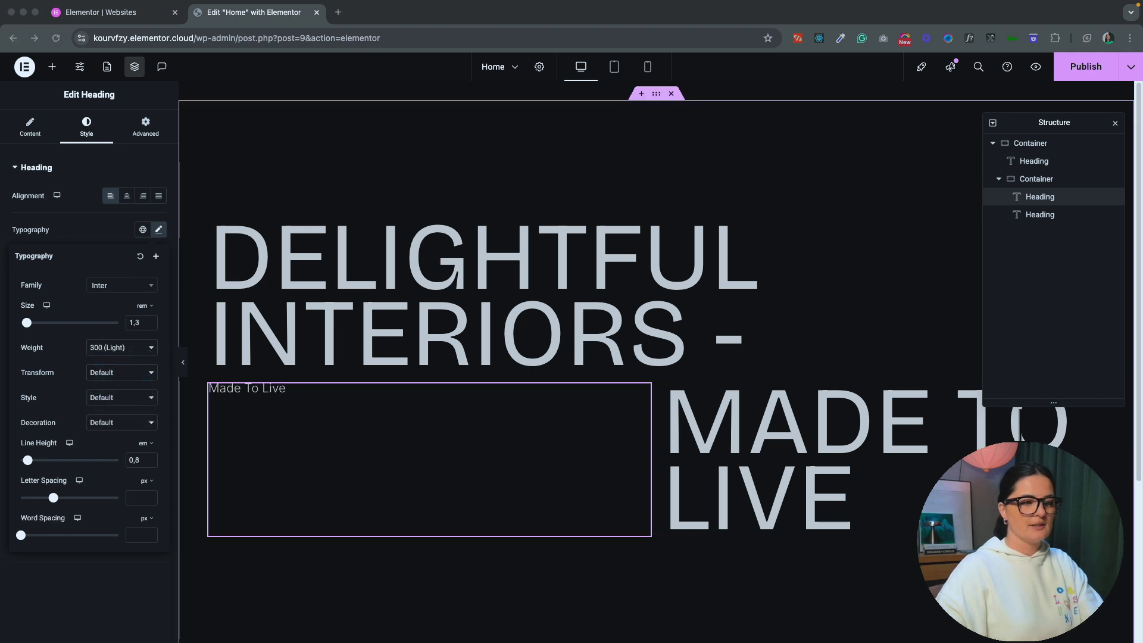
Replace that heading's title with "Notto is the leading global branding consultancy for positioning, scaling, and reinventing companies in the tech and innovation space.".
left_click(50, 137)
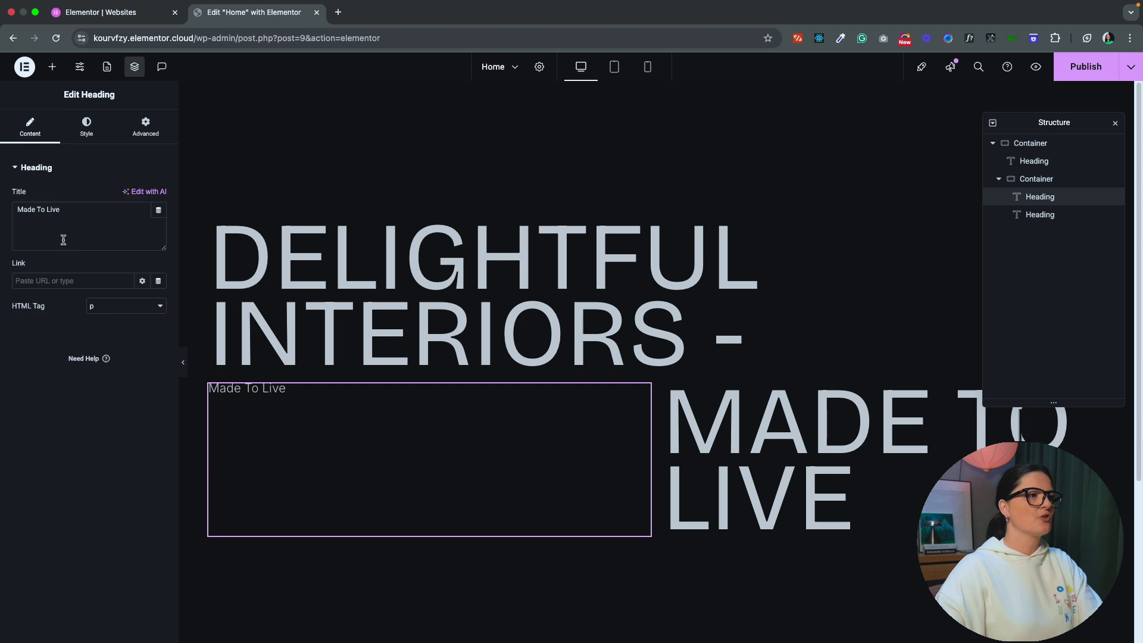
triple_click(59, 208)
type("Notto is the leading global branding consultancy for positioning, scaling, and reinventing companies in the tech and innovation space.")
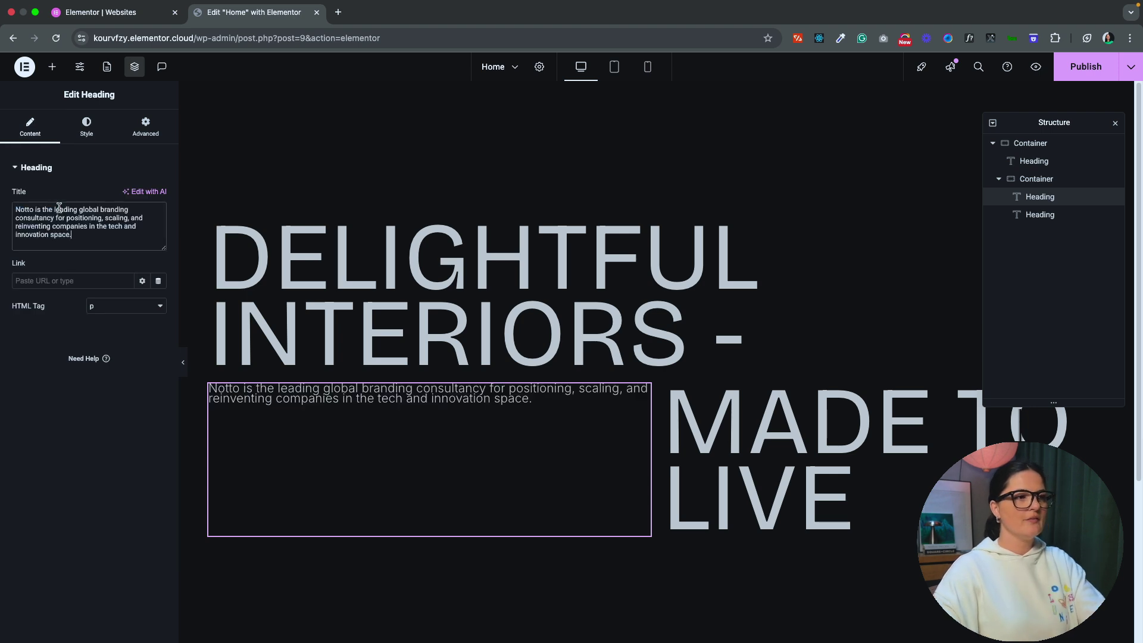
Set the Notto paragraph's custom width to 20% and its Align Self to End.
left_click(145, 128)
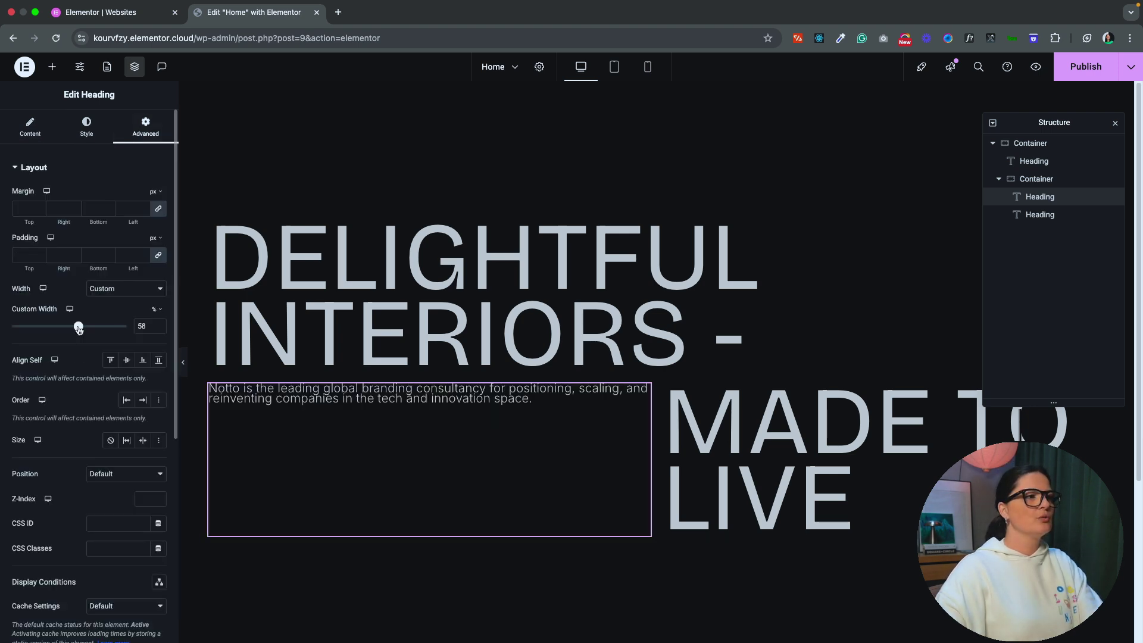
left_click_drag(78, 329, 35, 327)
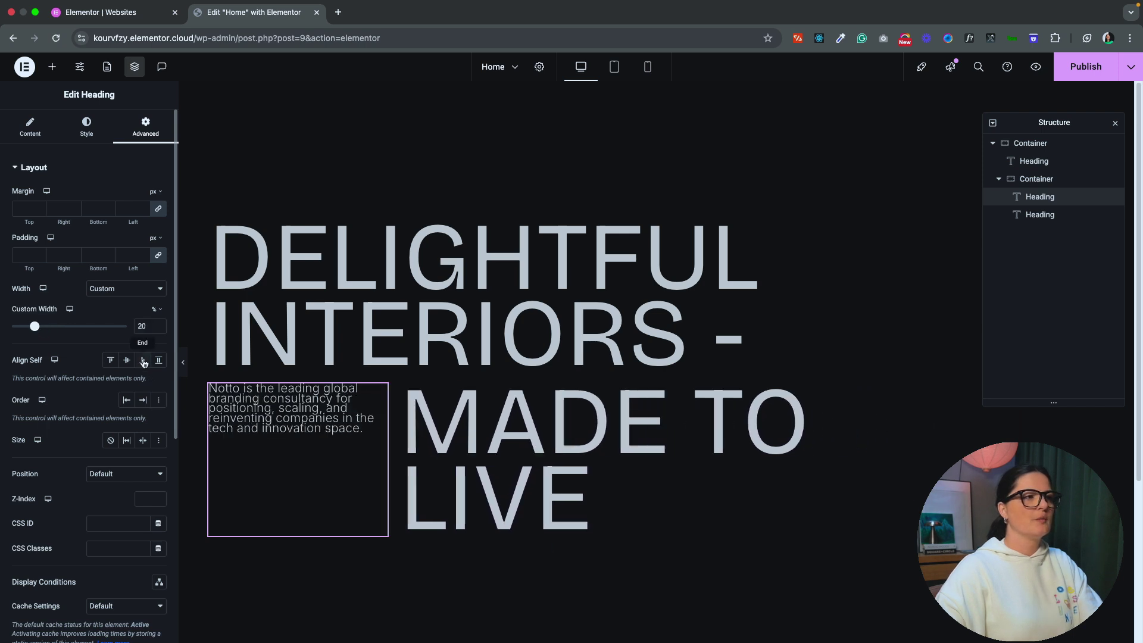
left_click(144, 362)
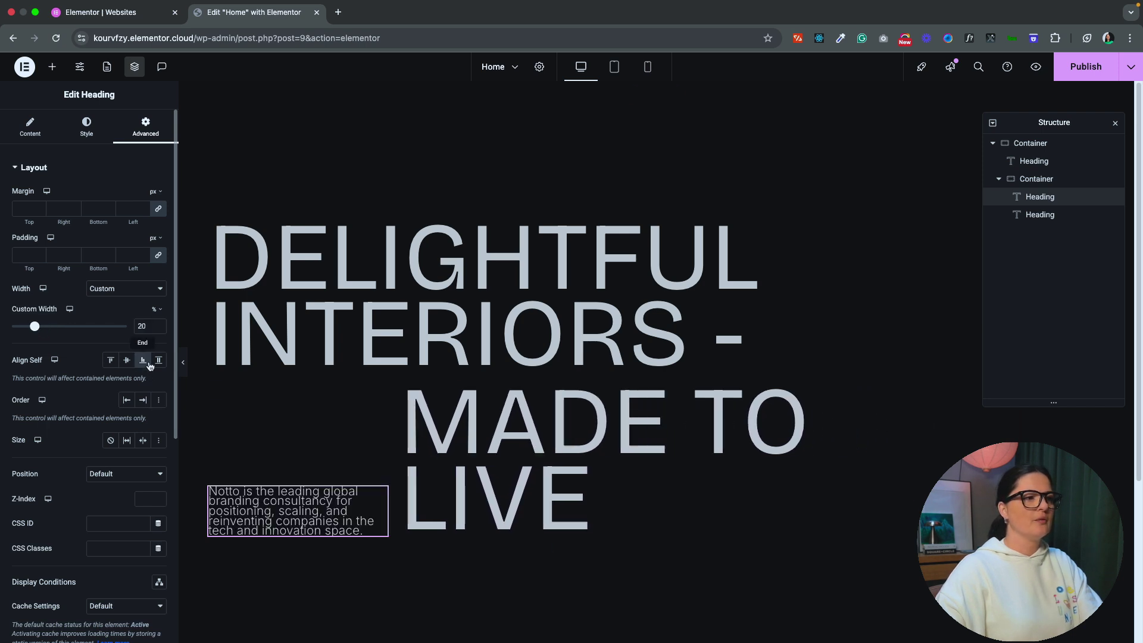
Unlink the margins of the "Made To Live" heading and set its bottom margin to -5 px.
left_click(893, 429)
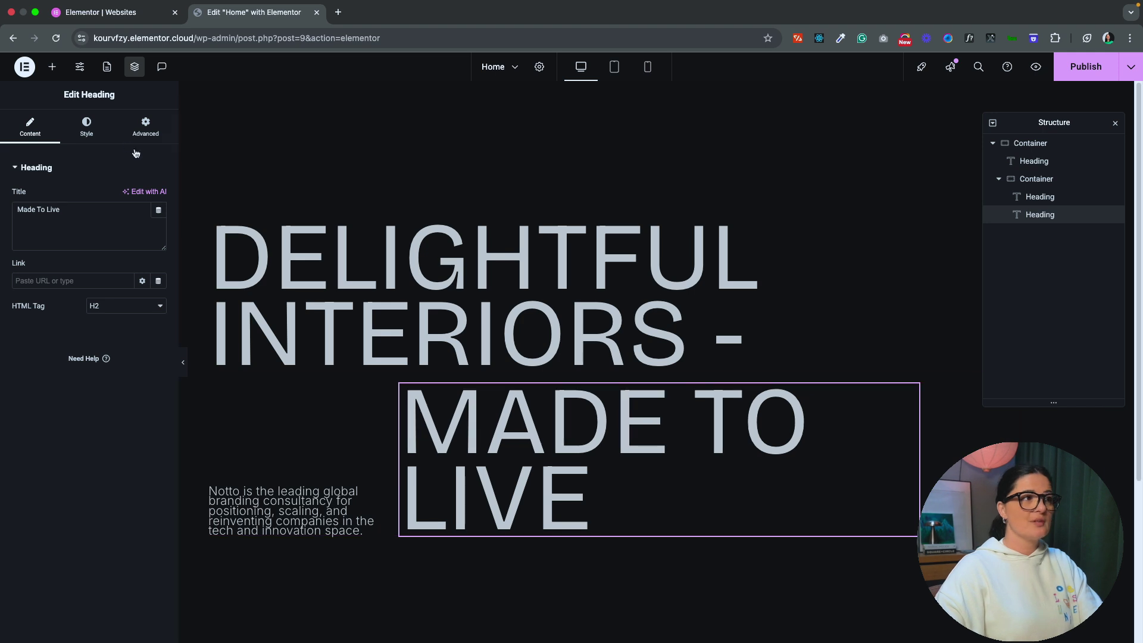
left_click(86, 128)
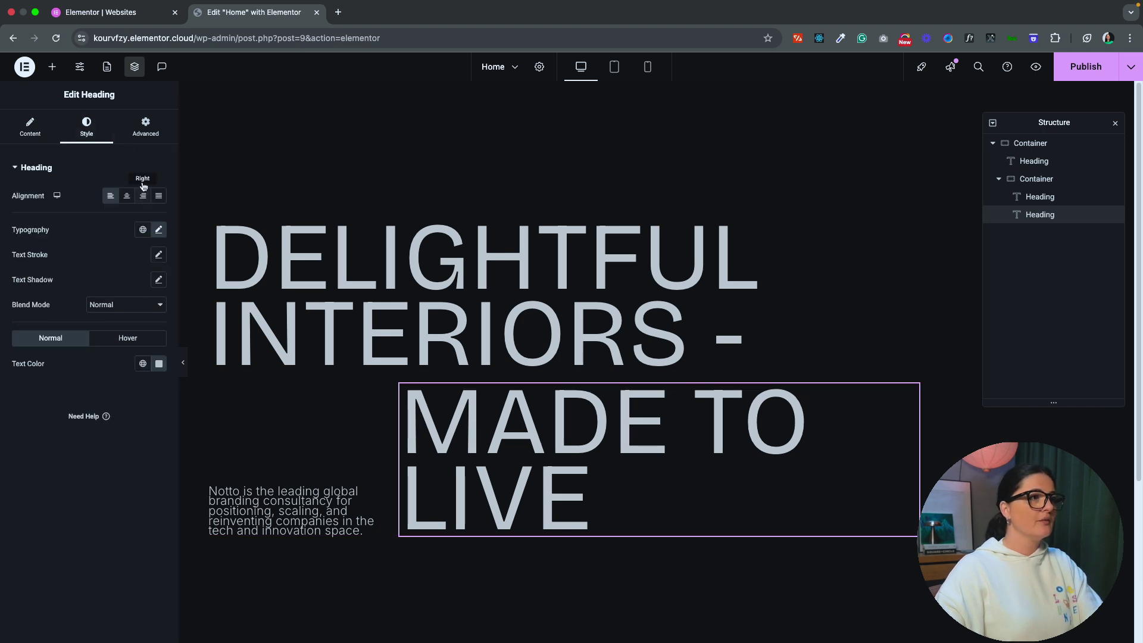
left_click(144, 138)
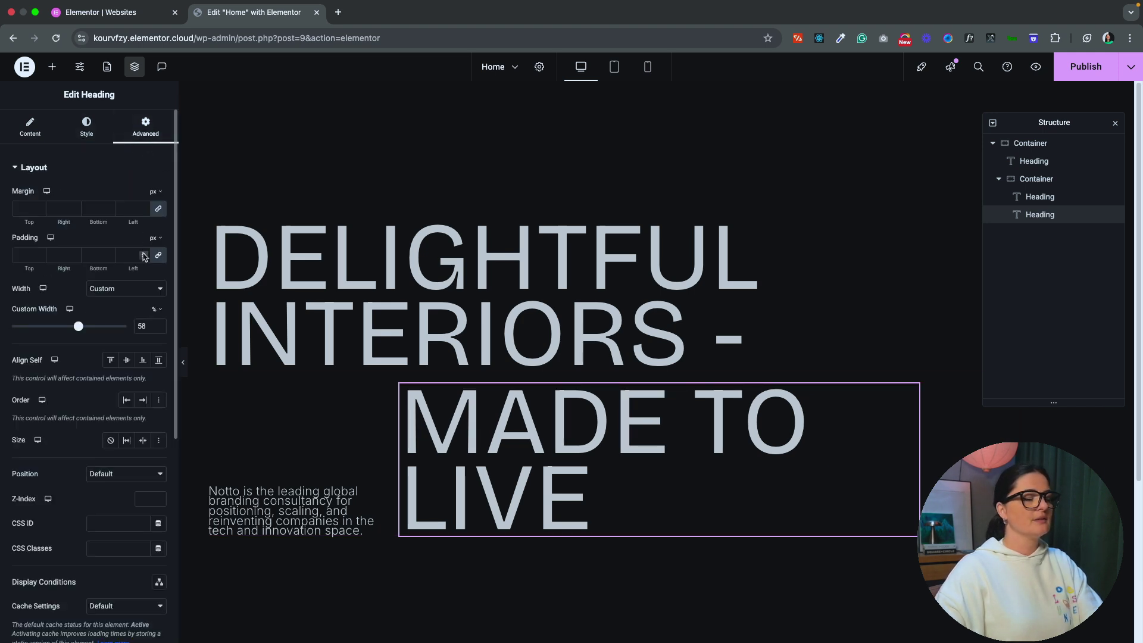
left_click(159, 210)
left_click(109, 211)
left_click(109, 212)
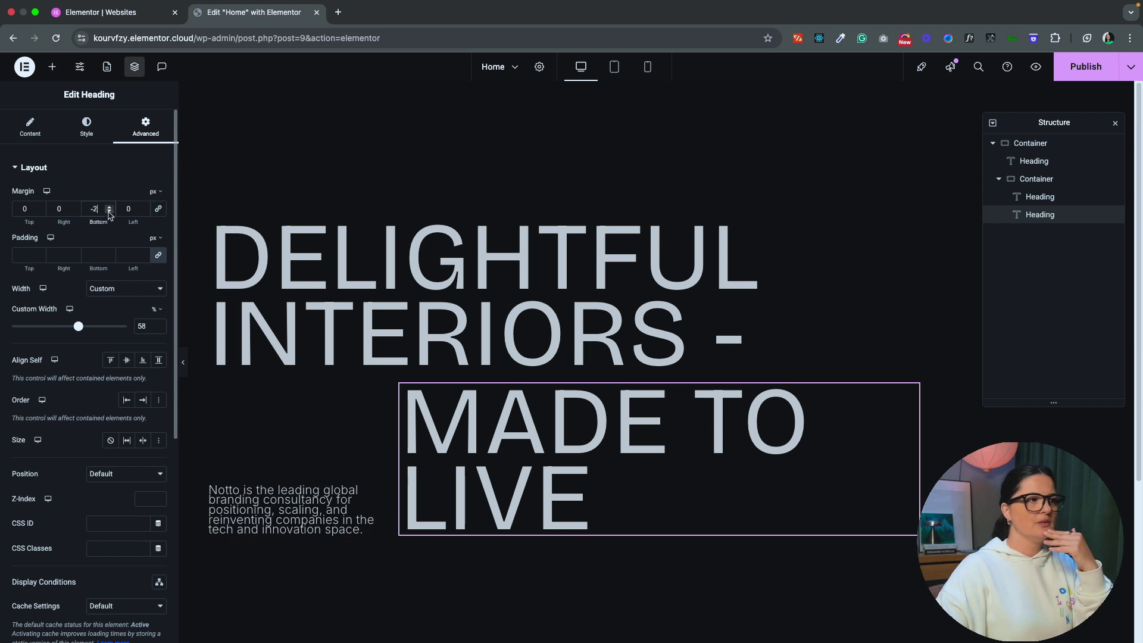
left_click(109, 211)
left_click(109, 211)
left_click(109, 212)
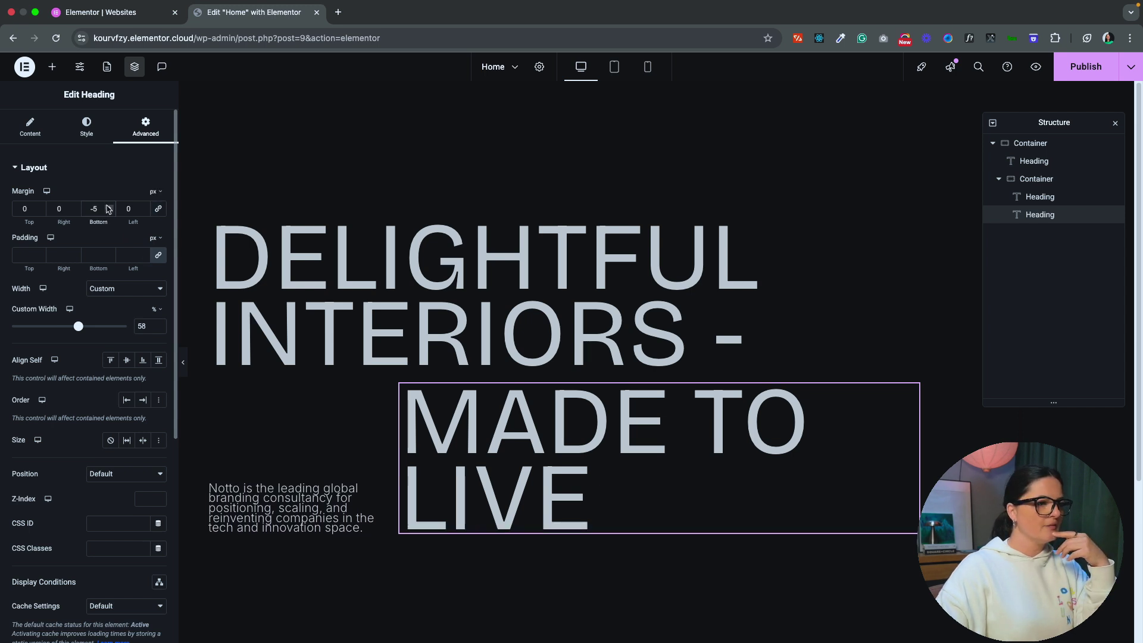
Set the nested container's Justify Content to End, comparing it with Start.
left_click(1036, 179)
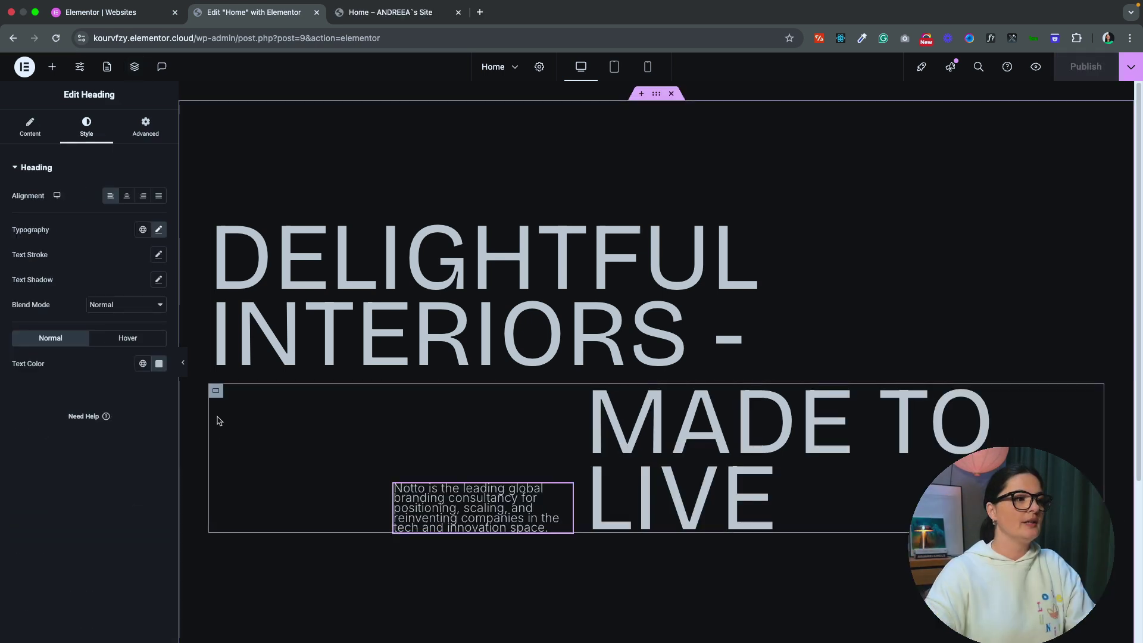
left_click(216, 392)
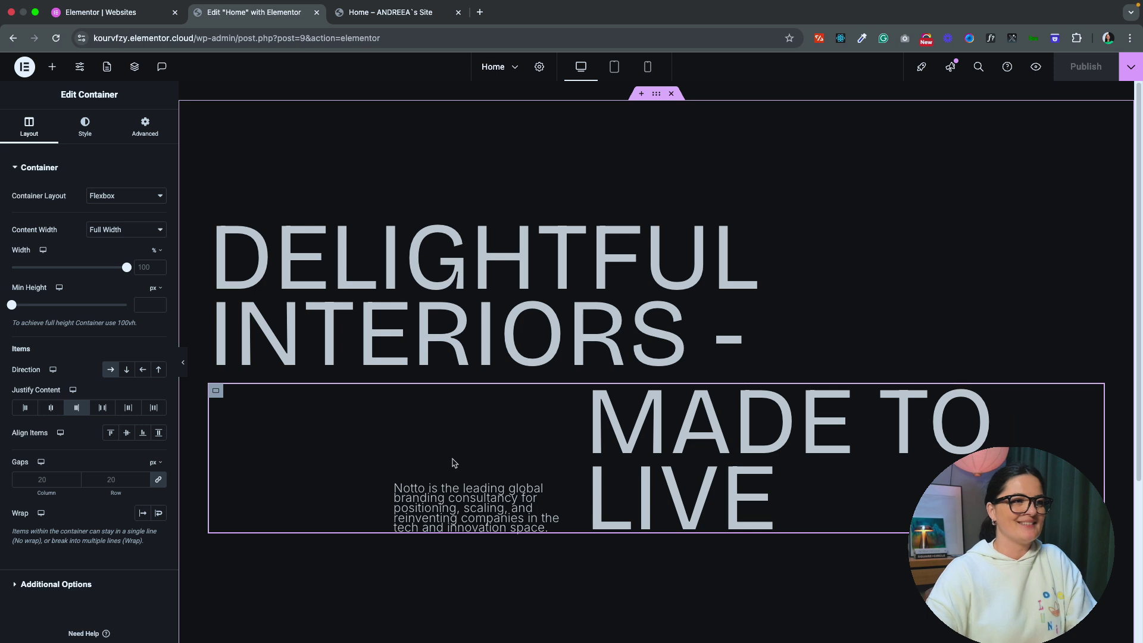
left_click(24, 408)
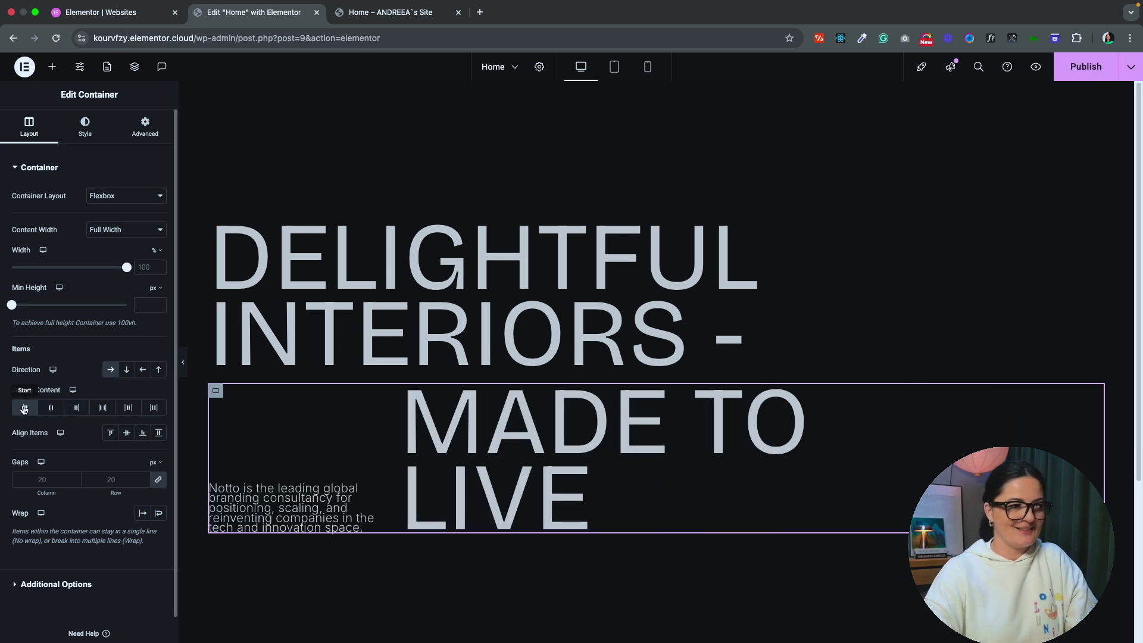
left_click(76, 408)
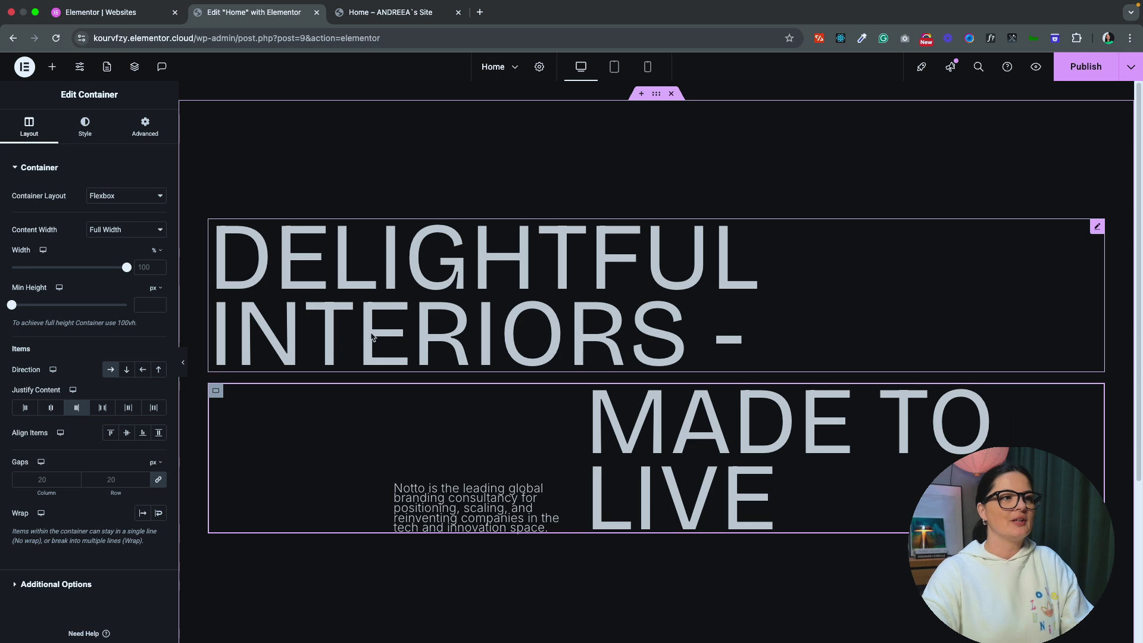
Set the font size of the "Delightful Interiors -" heading to 11 rem.
left_click(372, 336)
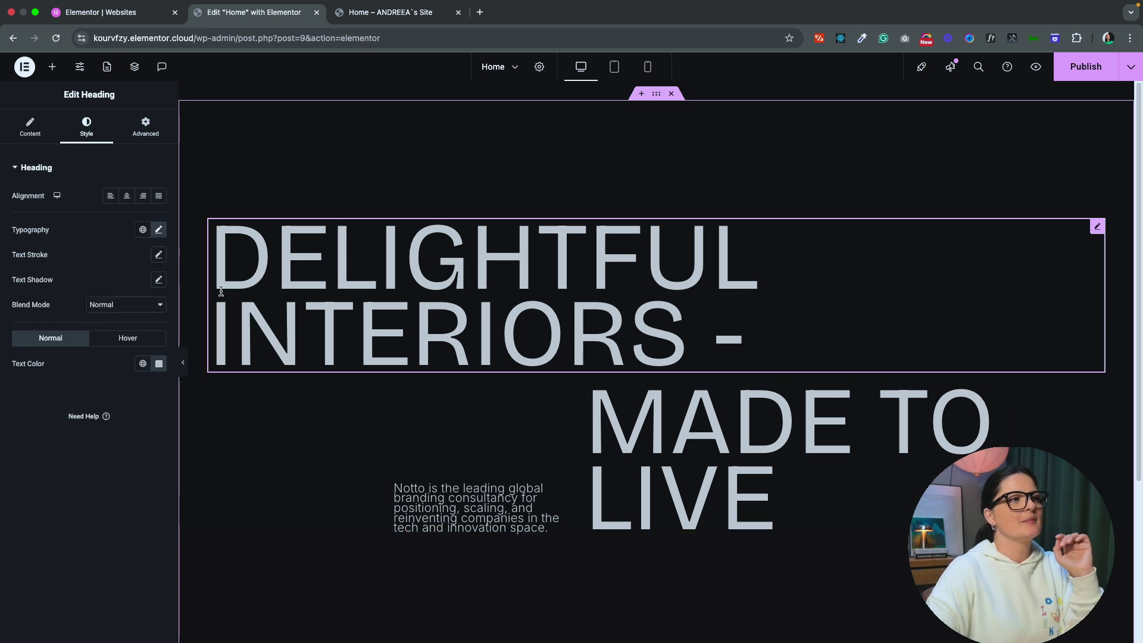
left_click(159, 230)
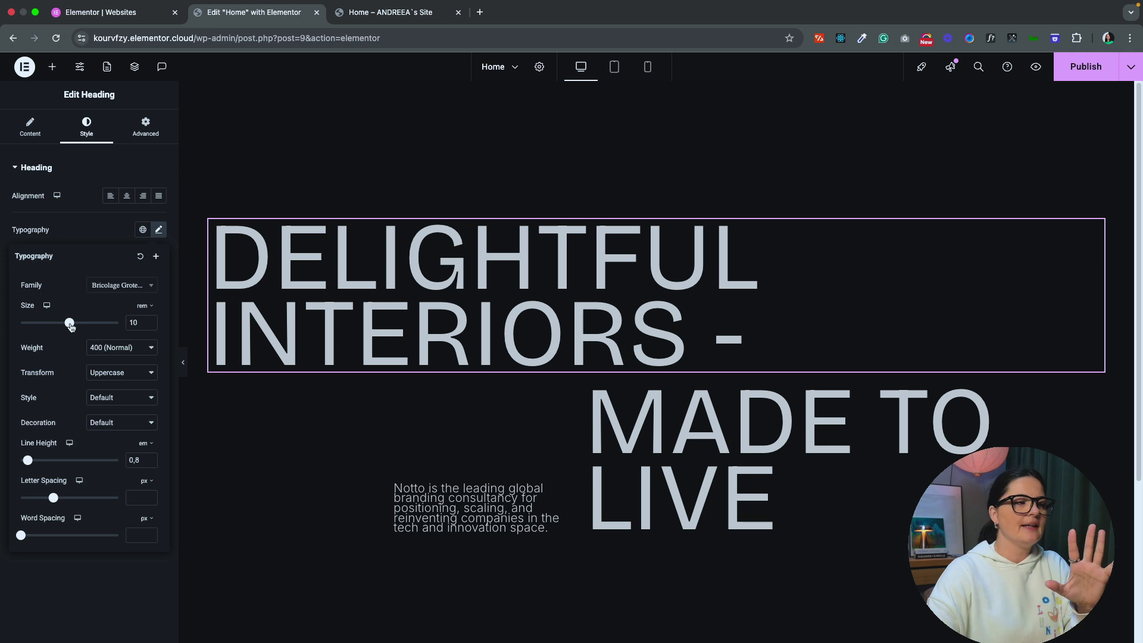
left_click_drag(72, 325, 76, 327)
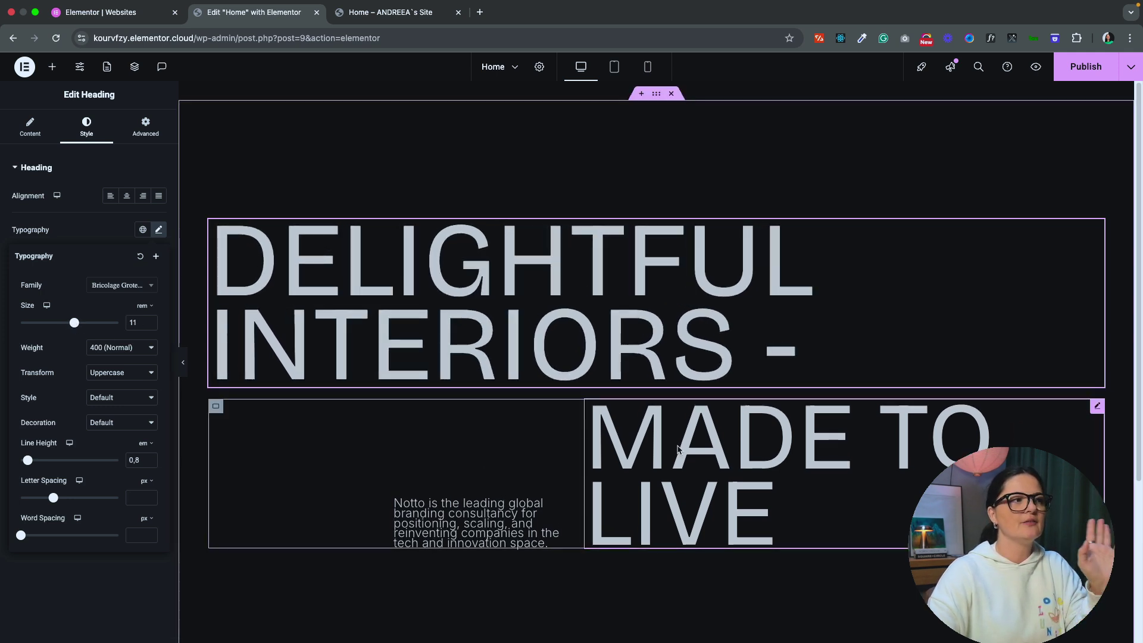
Set the font size of the "Made To Live" heading to 11 rem.
left_click(648, 439)
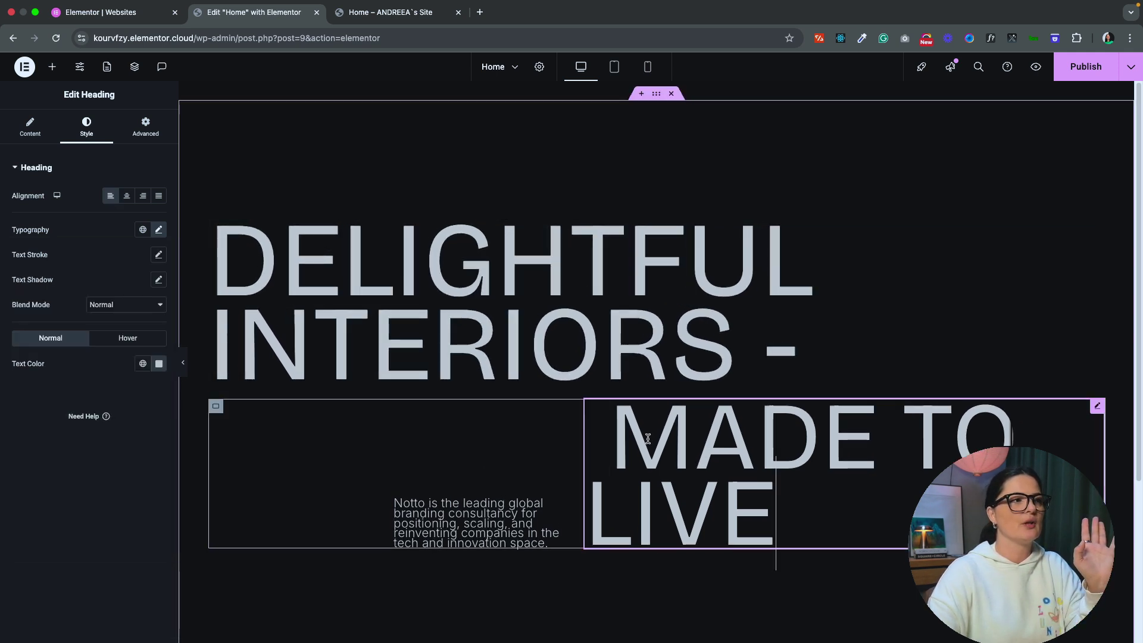
left_click(158, 230)
left_click_drag(69, 325, 74, 323)
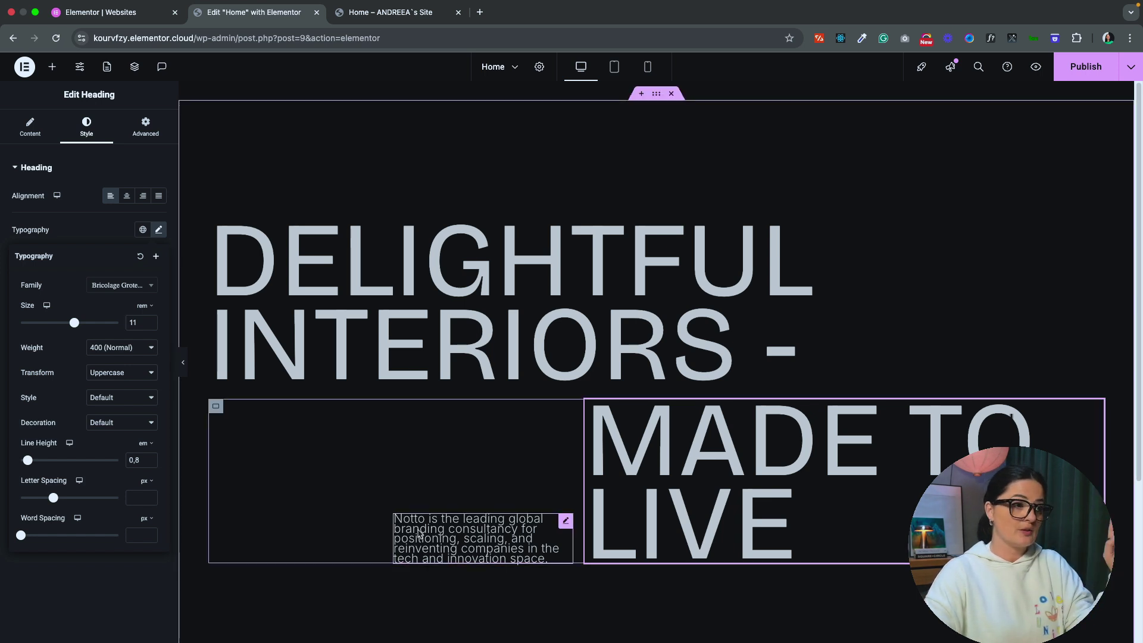
Set the line height of the Notto paragraph text to 1 em.
left_click(434, 539)
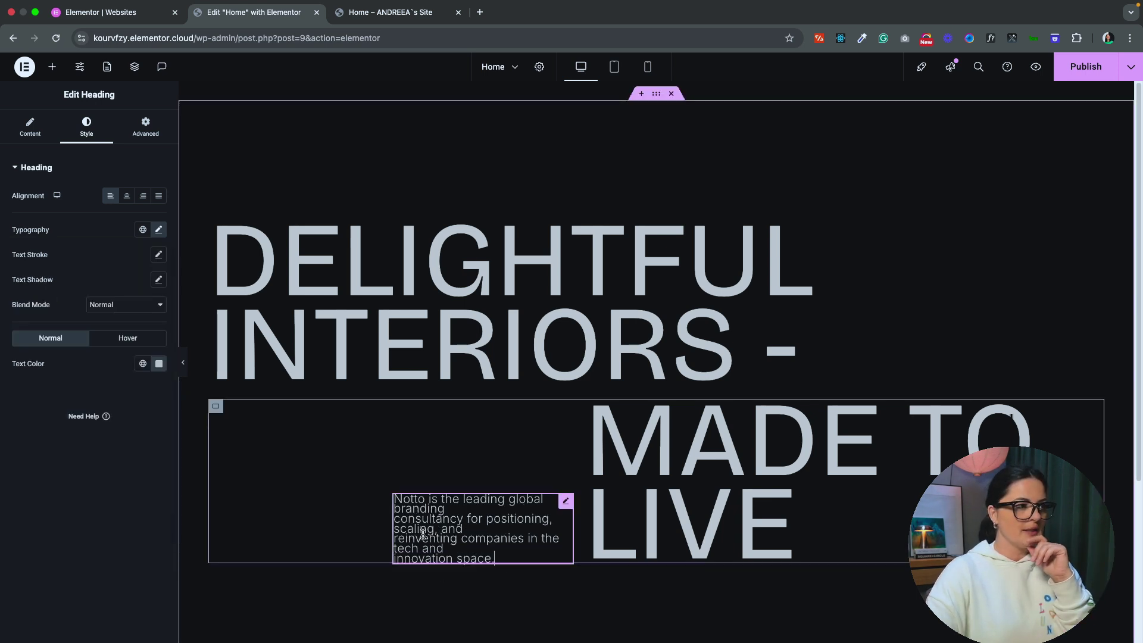
left_click(159, 229)
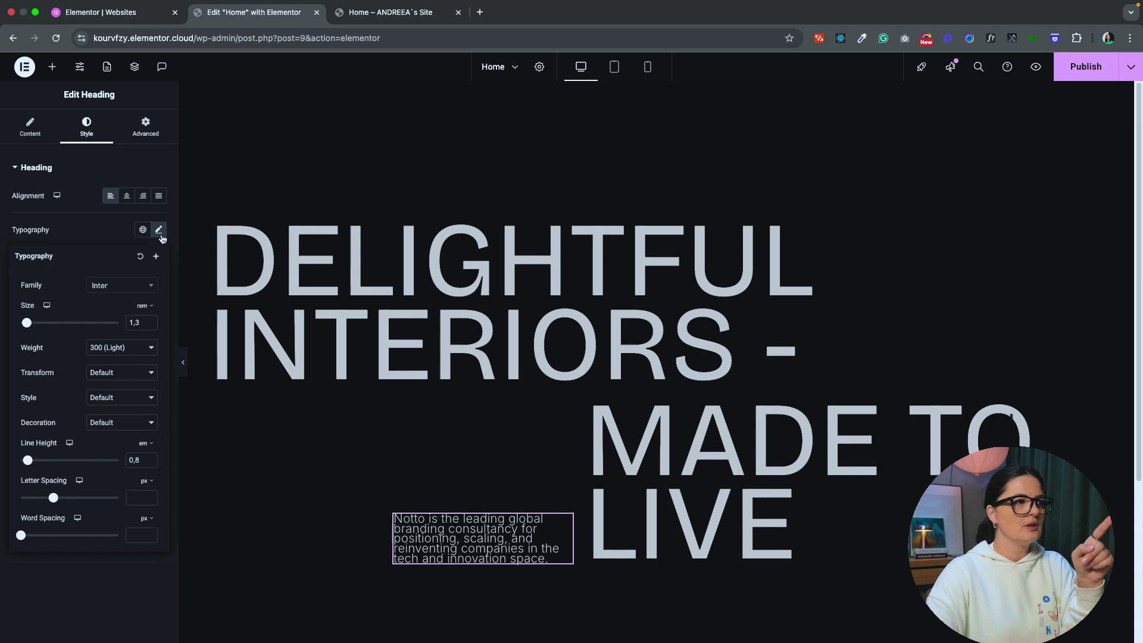
left_click(150, 458)
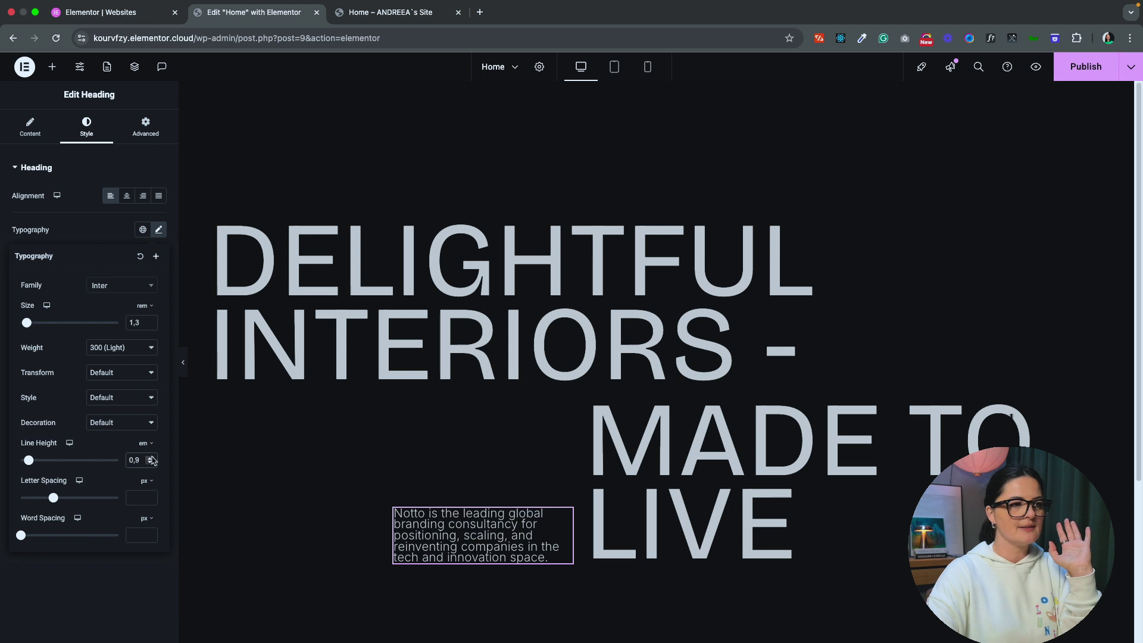
left_click(152, 458)
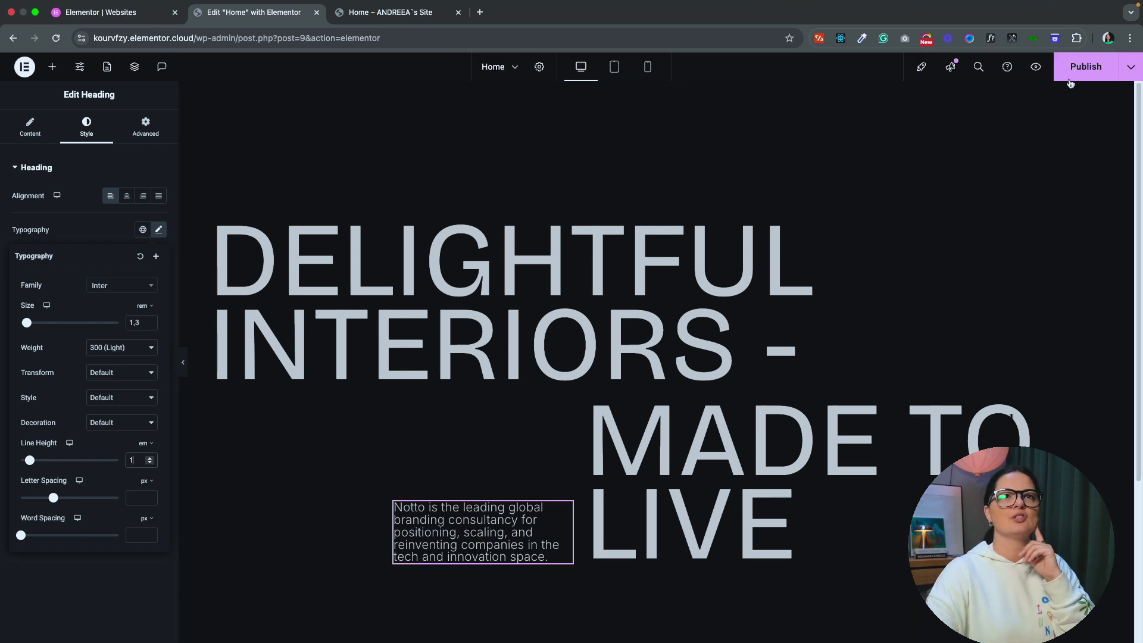
Publish the Home page, check its preview in the browser, and return to the Elementor editor.
left_click(1070, 76)
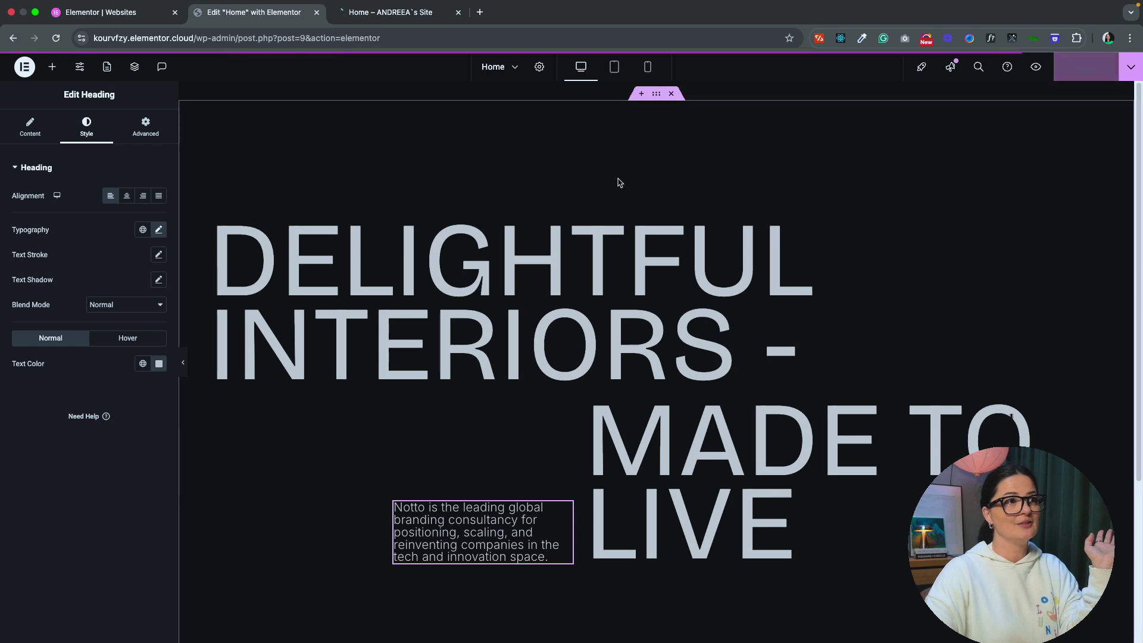
key("ctrl+Tab")
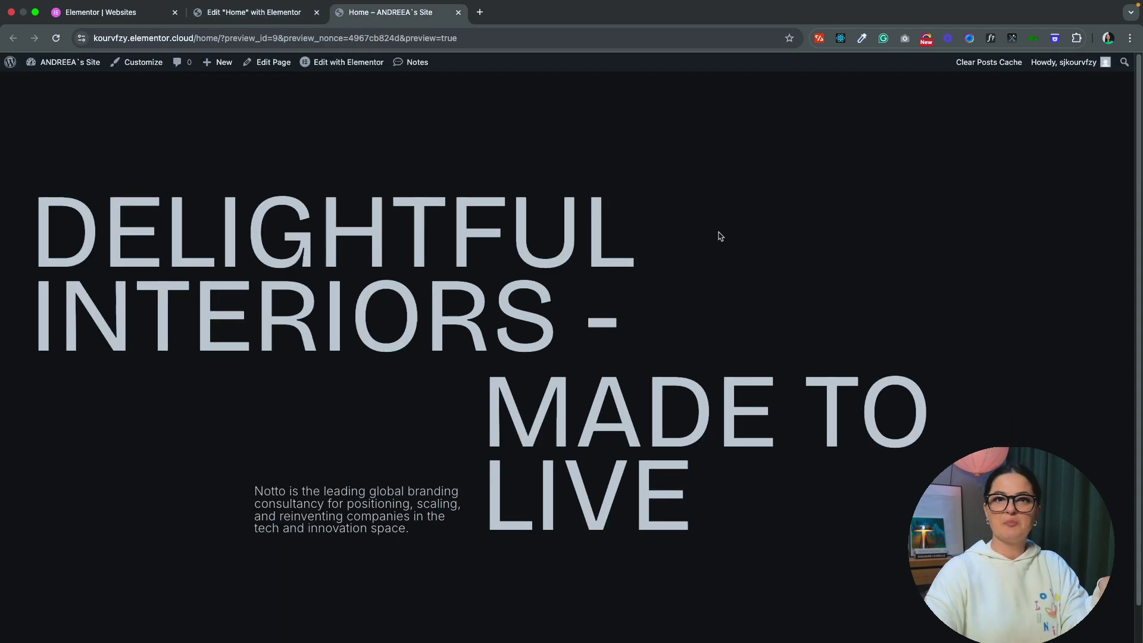
left_click(257, 16)
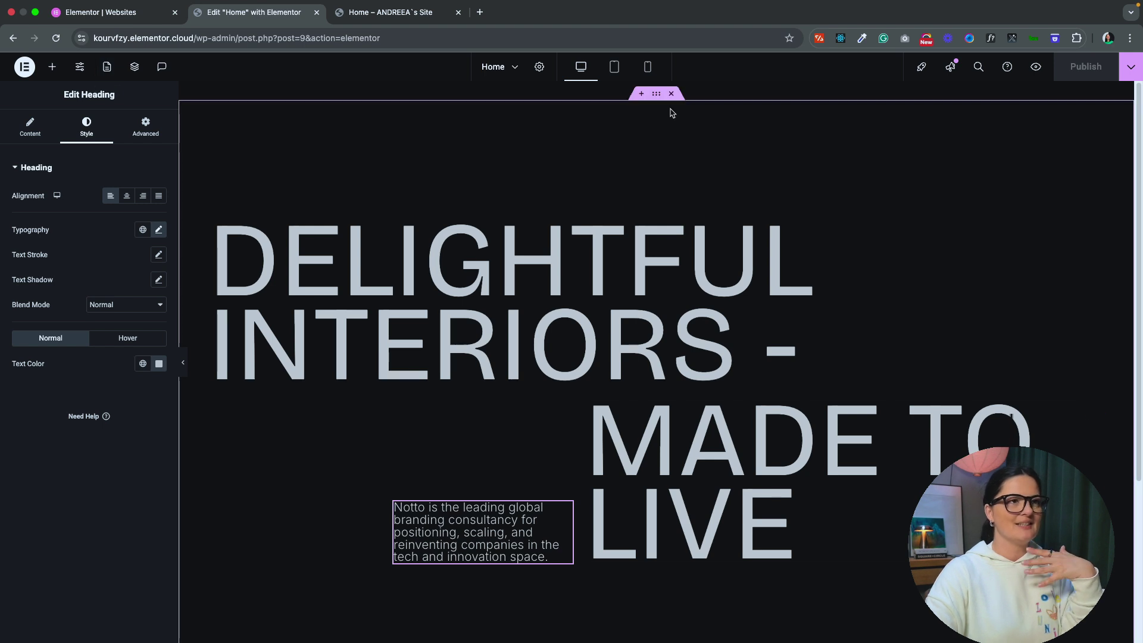
Add a new container inside the main hero container, below the existing nested container.
left_click(134, 67)
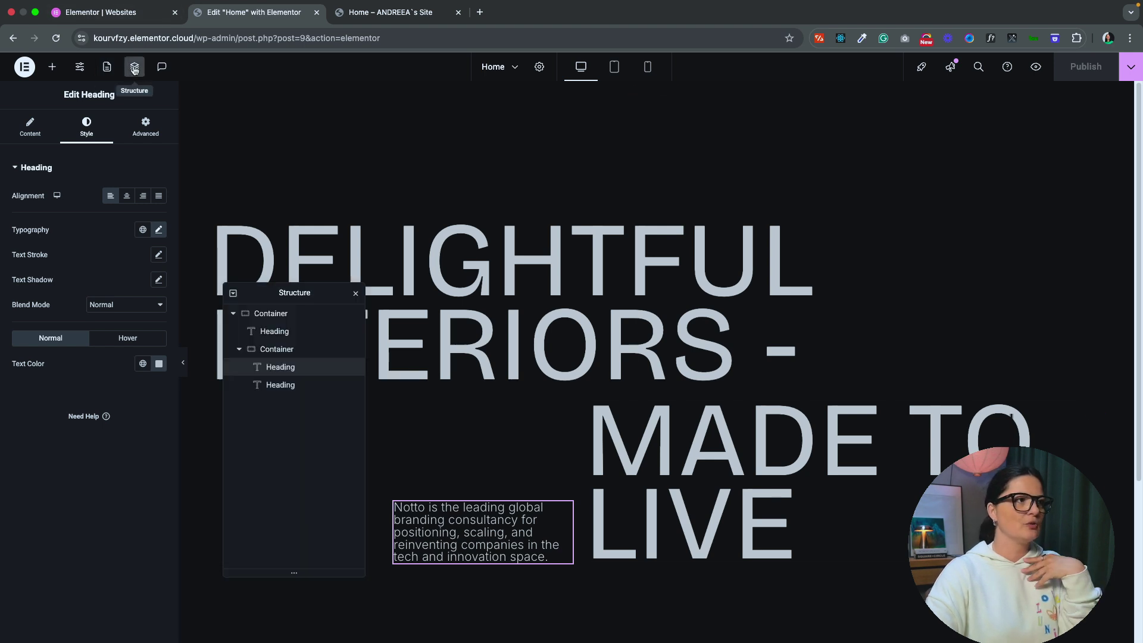
left_click(262, 315)
left_click(51, 66)
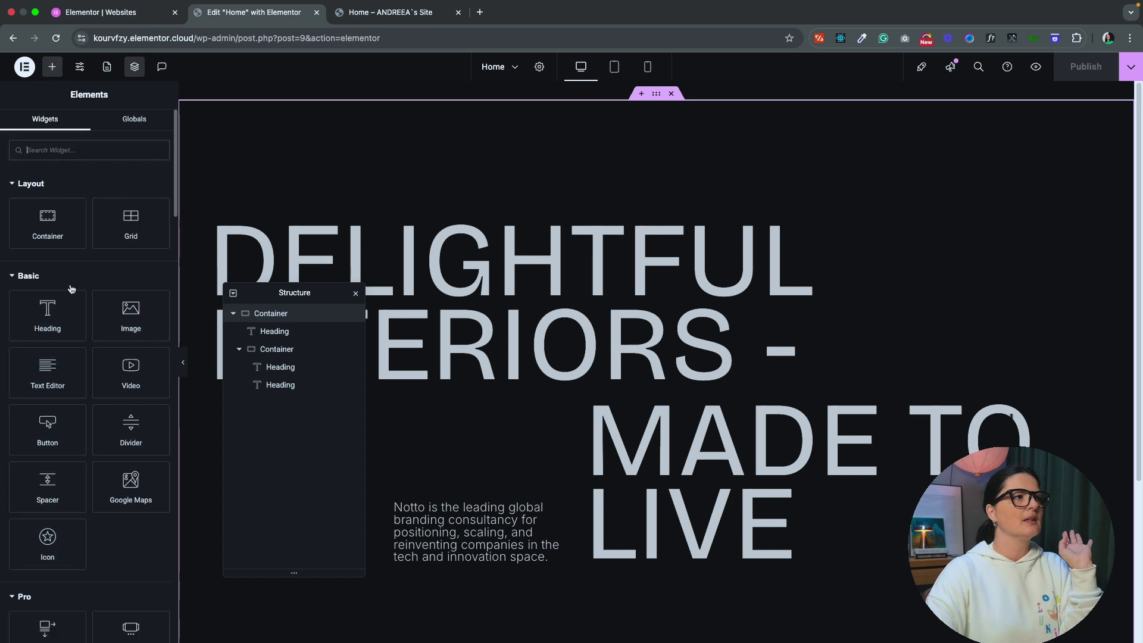
left_click(58, 244)
Set the new container's content width to Full Width and its direction to horizontal row.
left_click(110, 230)
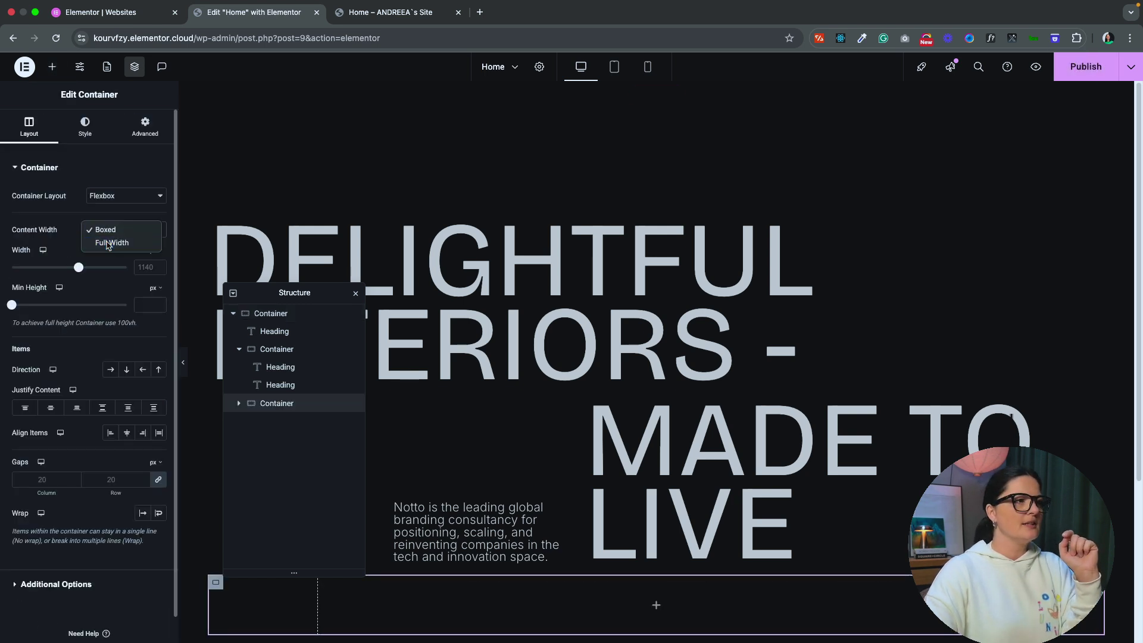
left_click(110, 243)
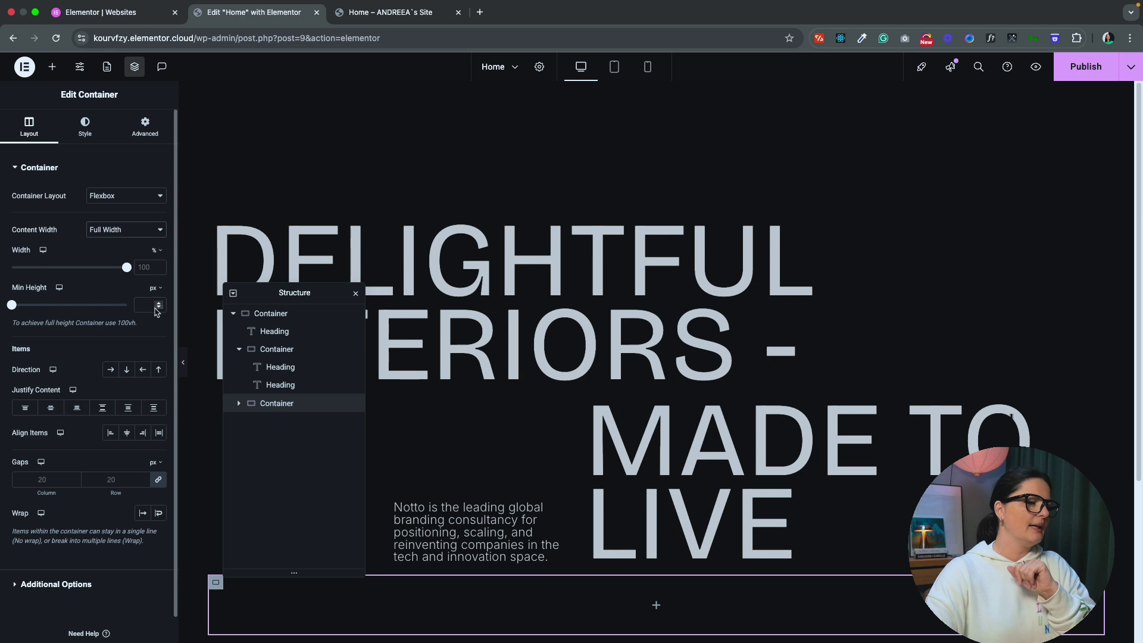
left_click(108, 371)
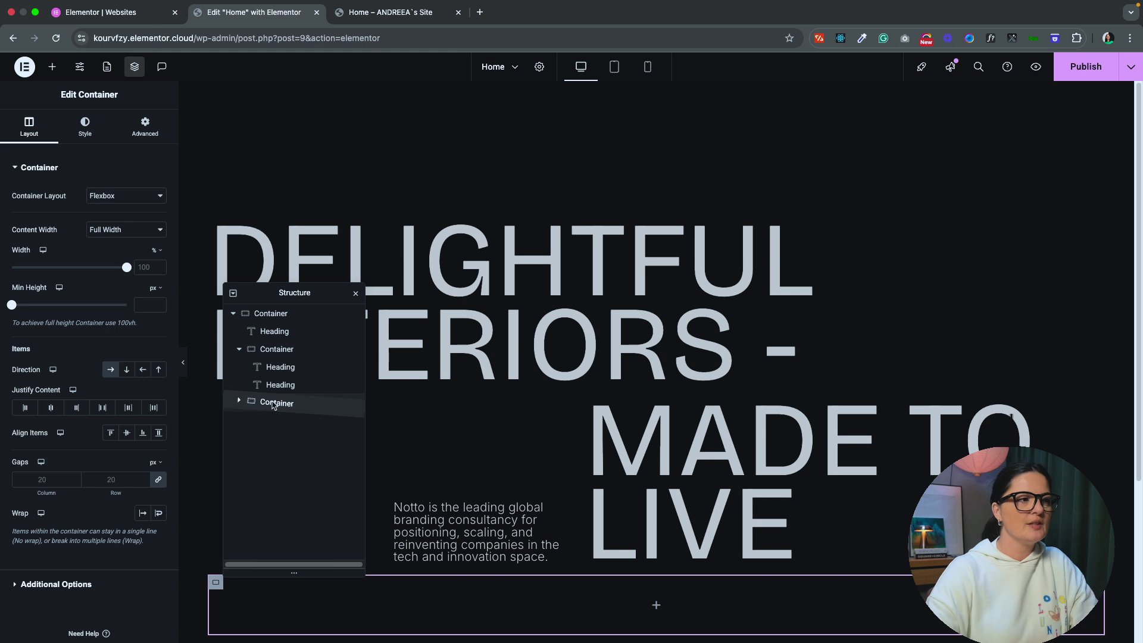
Add an Icon List widget inside the new row container beneath the headings.
left_click(52, 66)
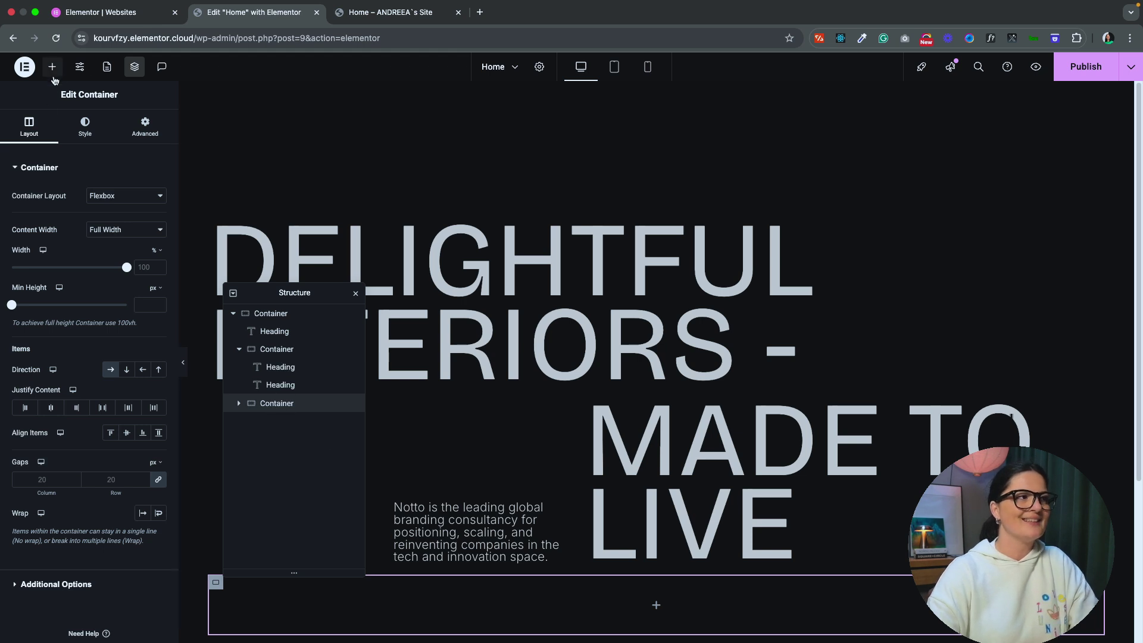
type("icon")
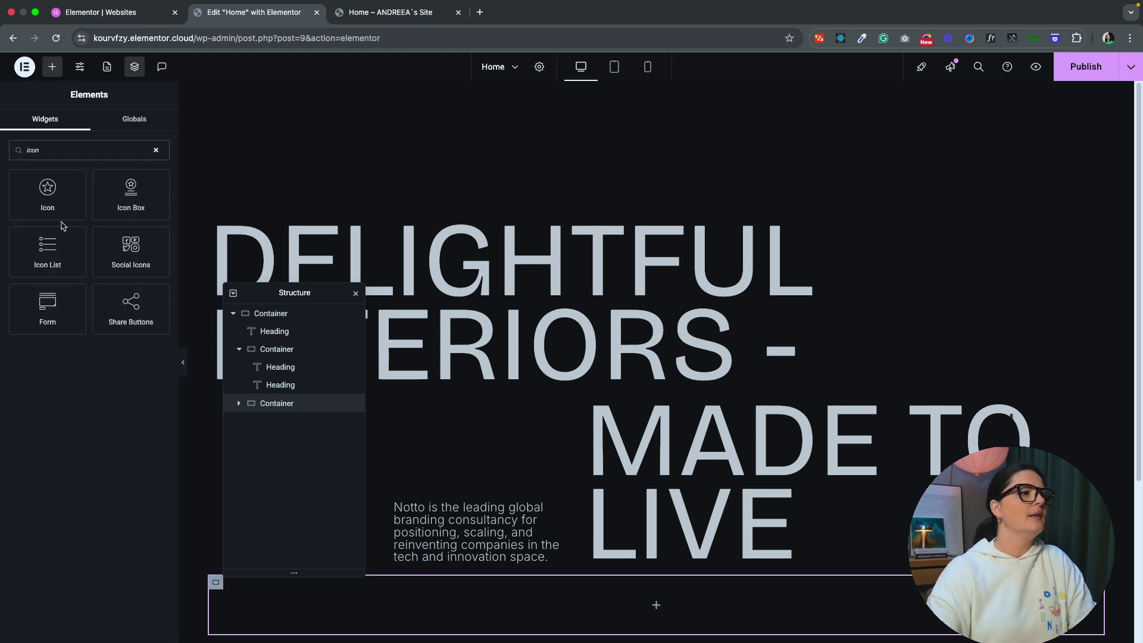
left_click(56, 250)
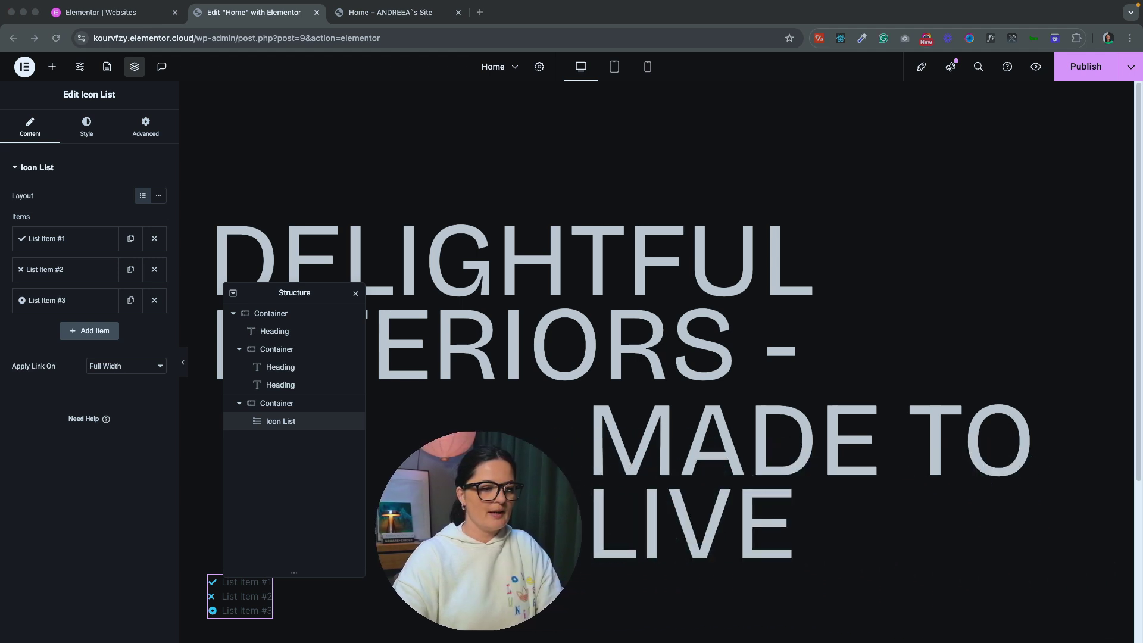
Justify the row container's content to End and move the Structure panel away from the lower part of the canvas.
left_click(268, 409)
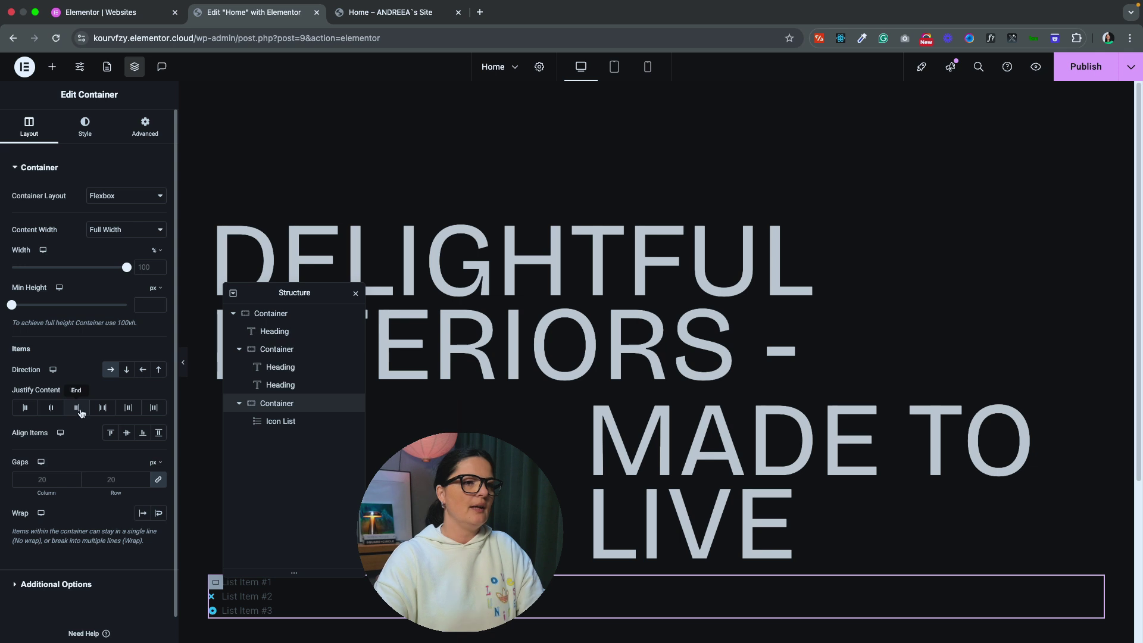
left_click(81, 411)
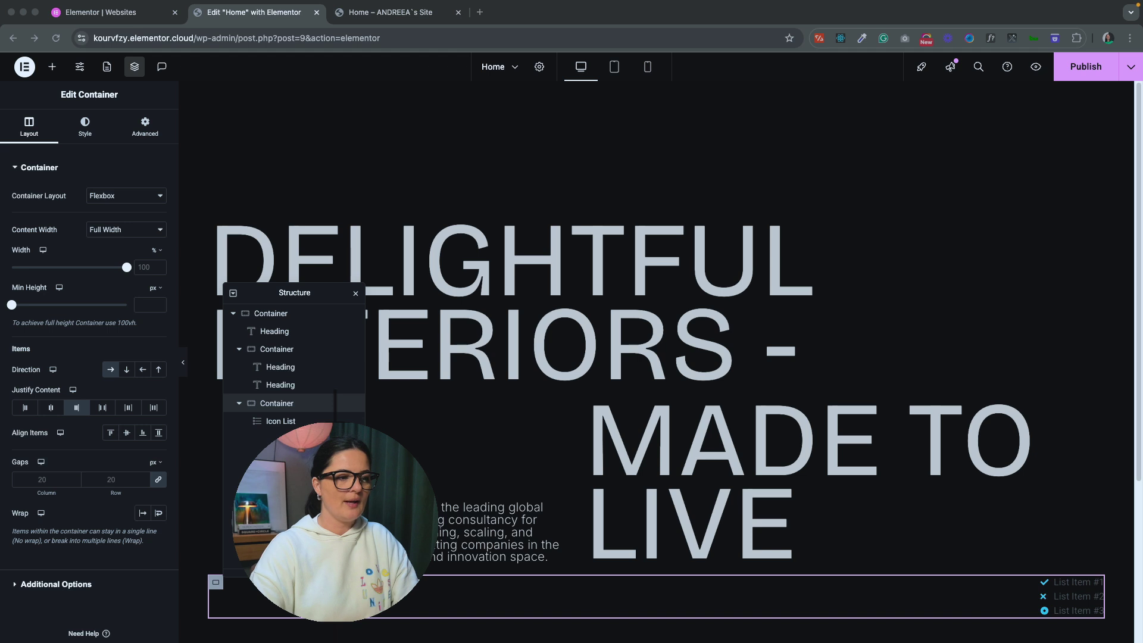
left_click_drag(257, 292, 889, 139)
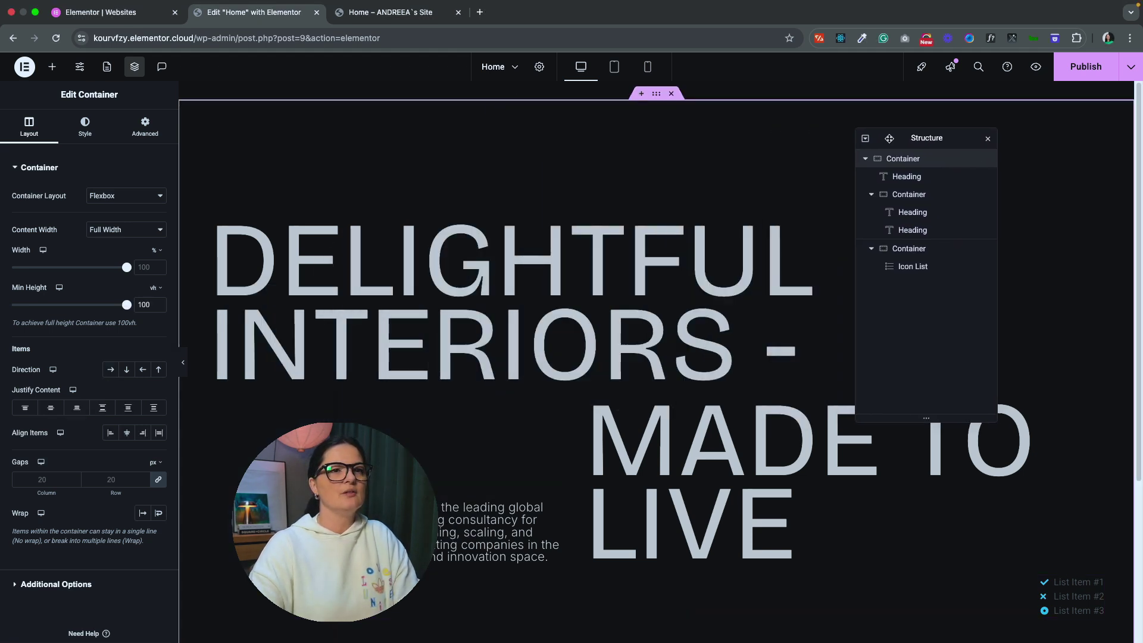
Delete the second and third items of the icon list, keeping only List Item #1.
left_click(1069, 596)
left_click(155, 269)
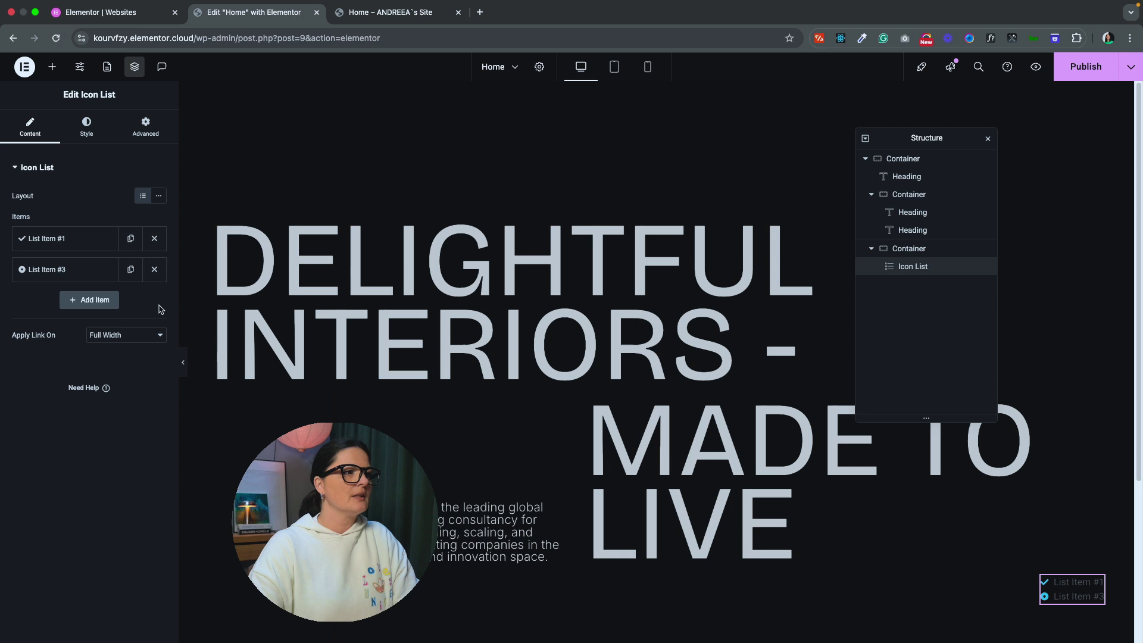
left_click(154, 269)
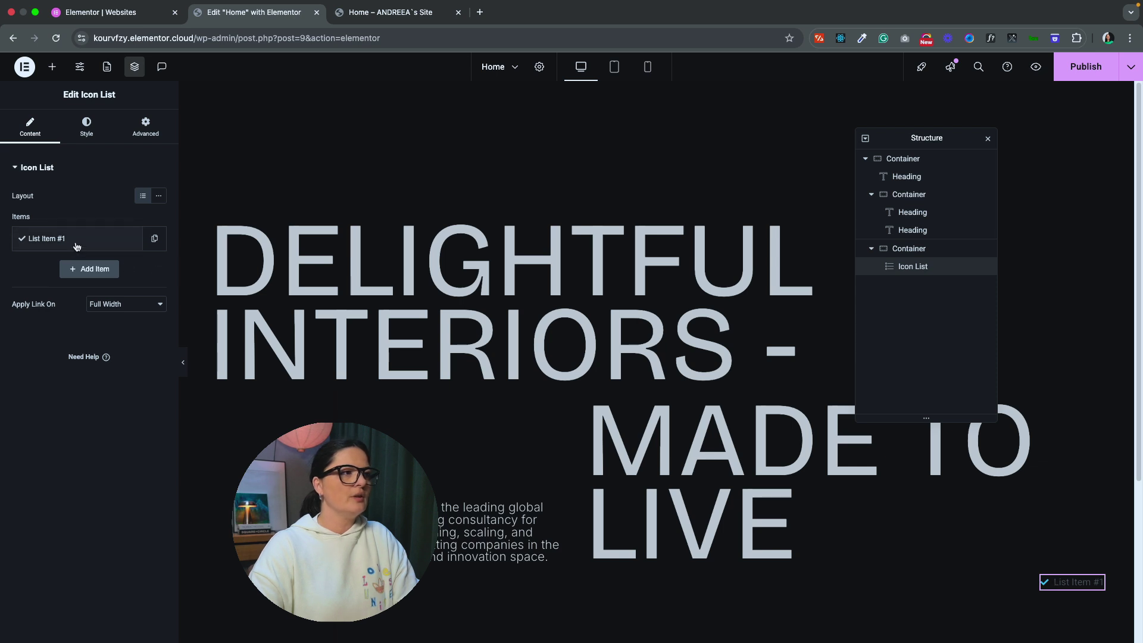
Change the remaining list item's text to "[ SCROLL DOWN ]", with spaces inside the square brackets.
left_click(77, 245)
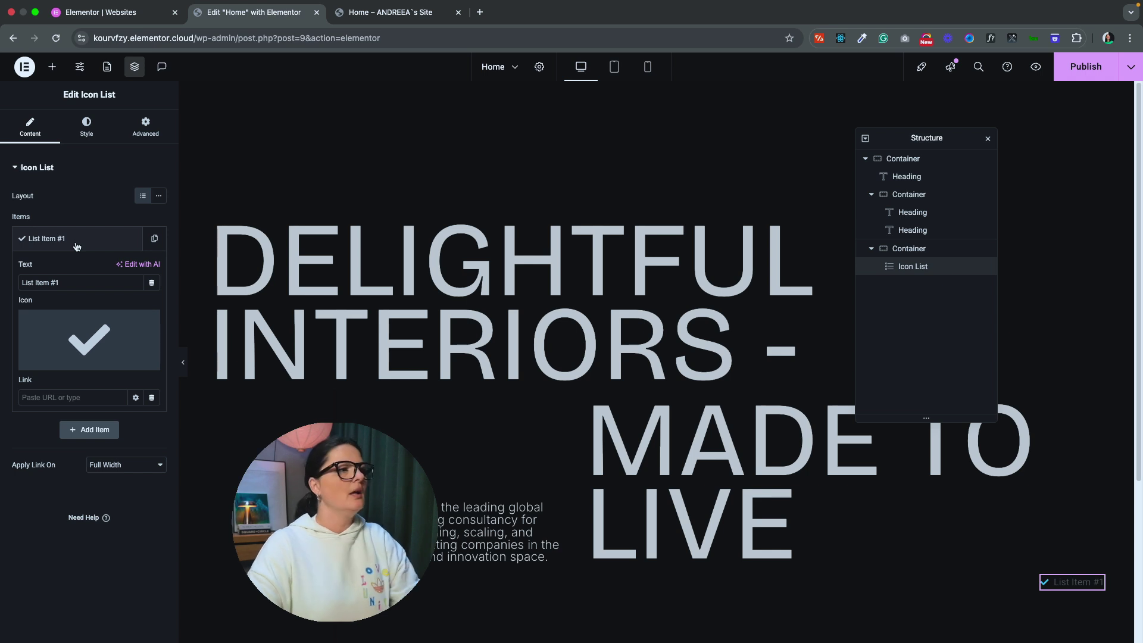
triple_click(63, 282)
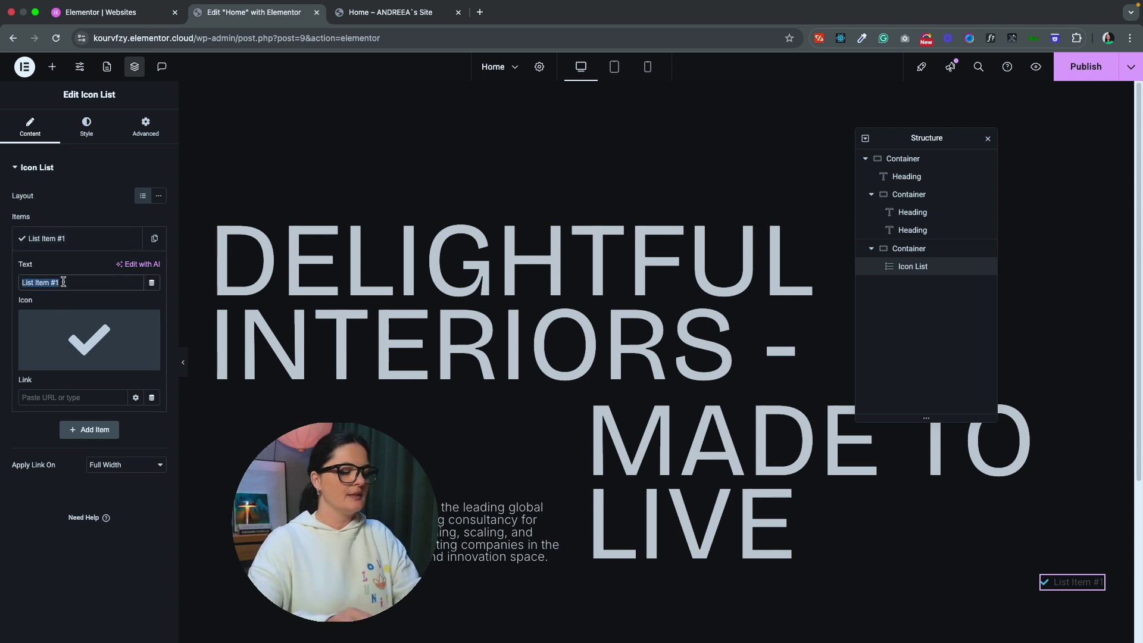
type("SCROLL DOWN")
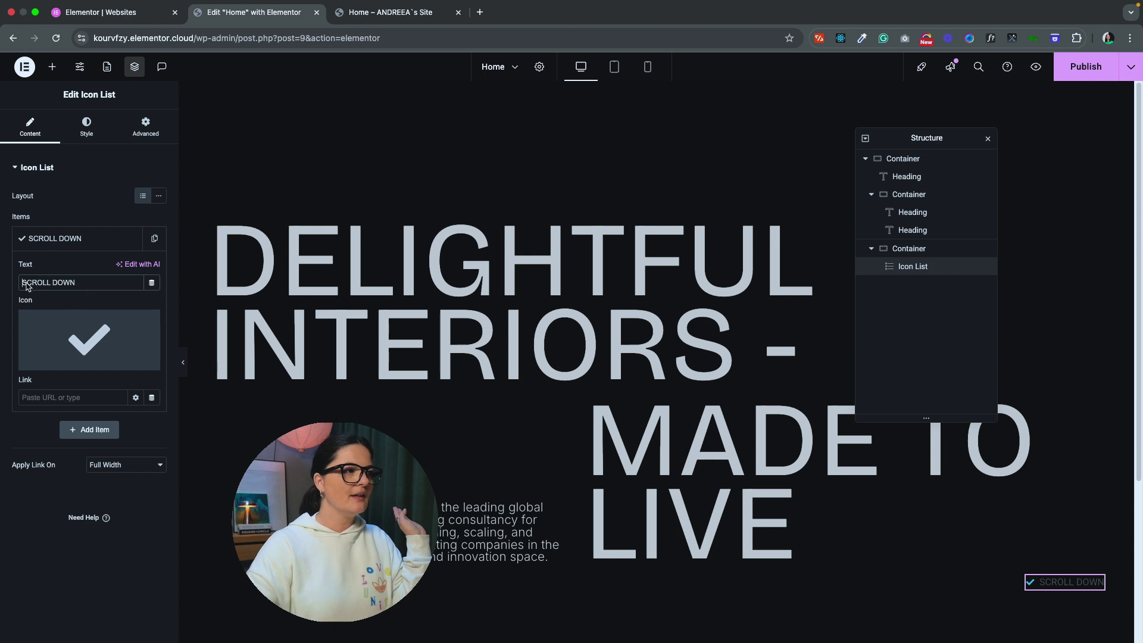
type("[")
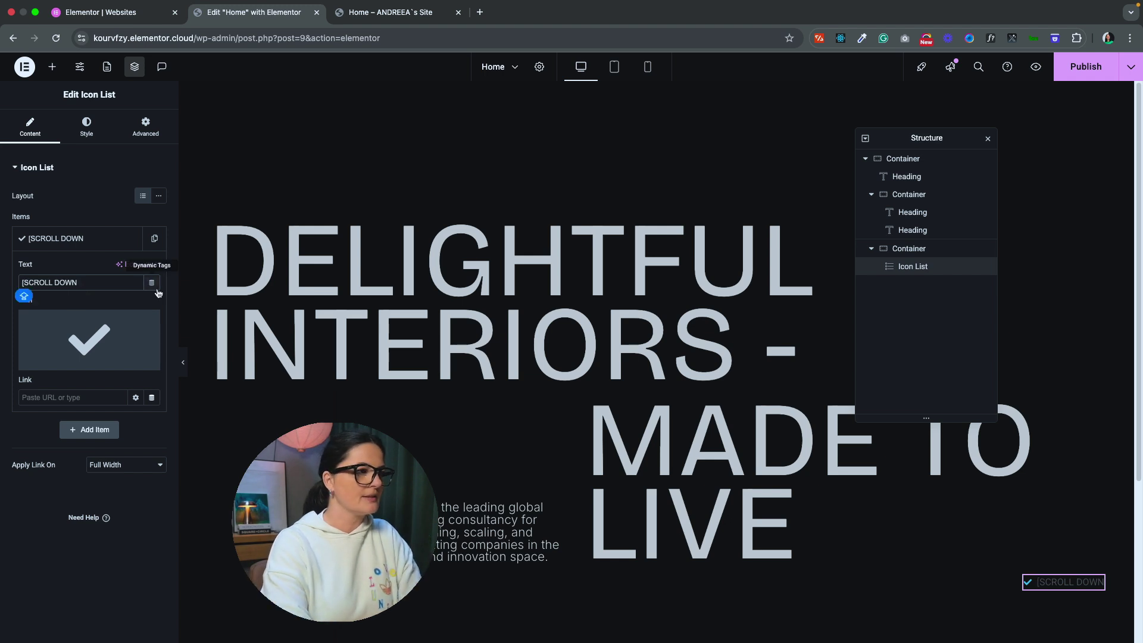
left_click(110, 282)
type("[")
key("BackSpace")
type("]")
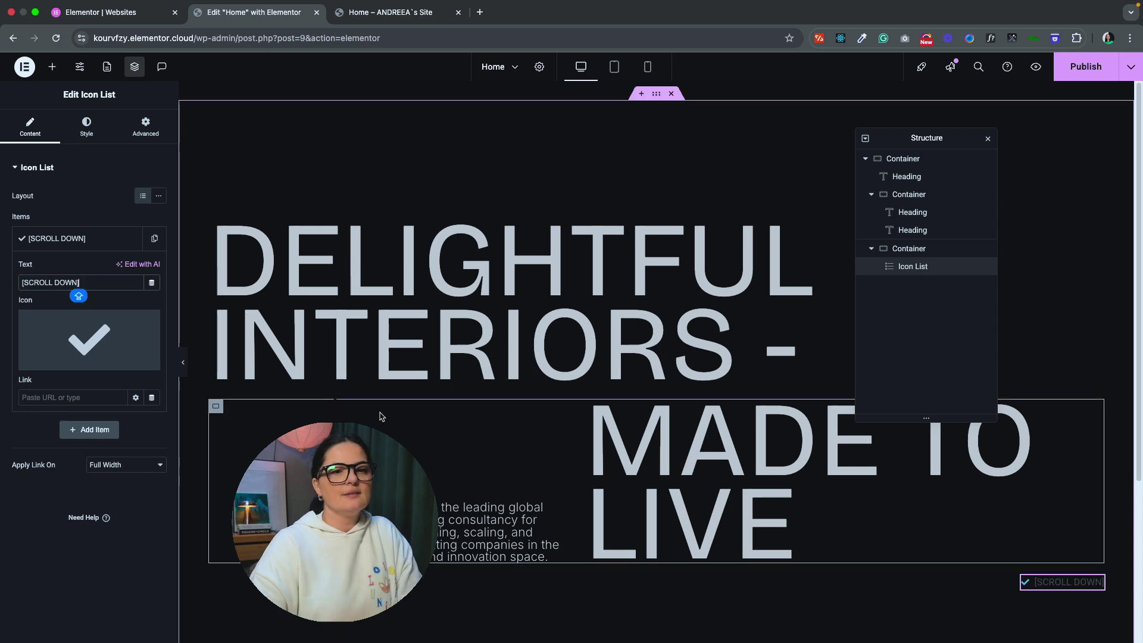
left_click(77, 283)
left_click(25, 283)
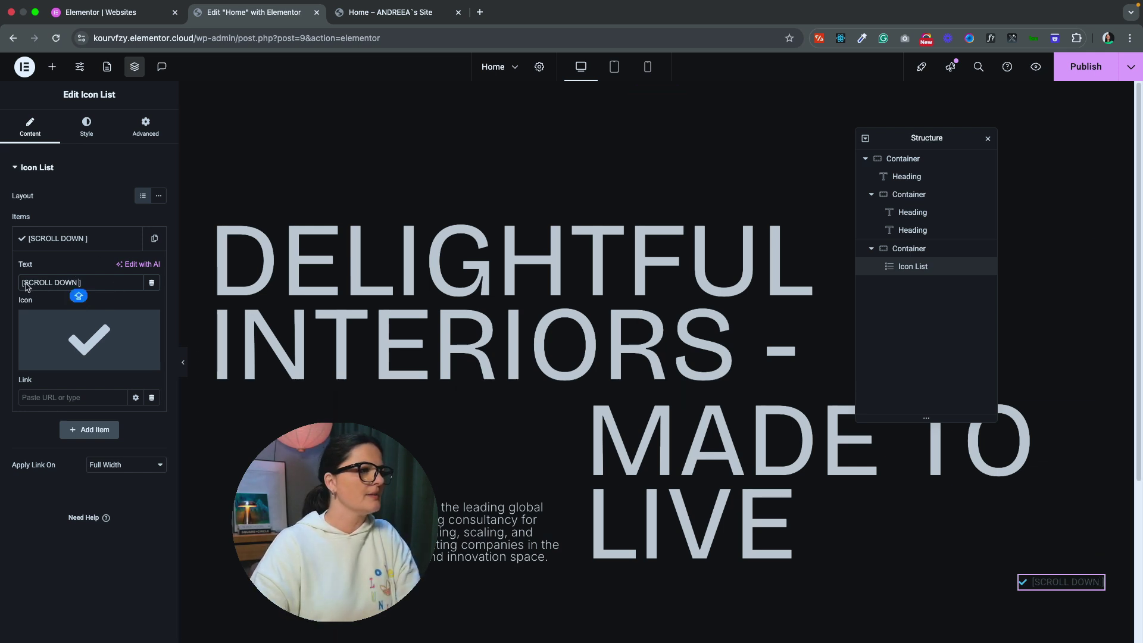
Copy the first heading's text color #CFCFCF and apply it to the icon list text.
left_click(76, 130)
left_click(64, 343)
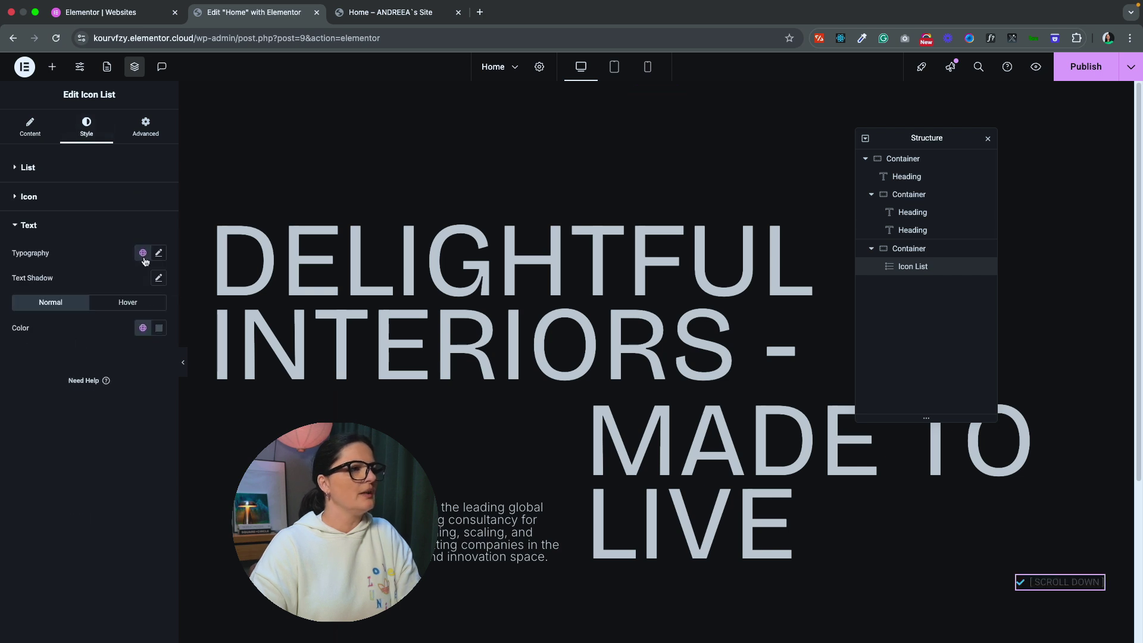
left_click(143, 328)
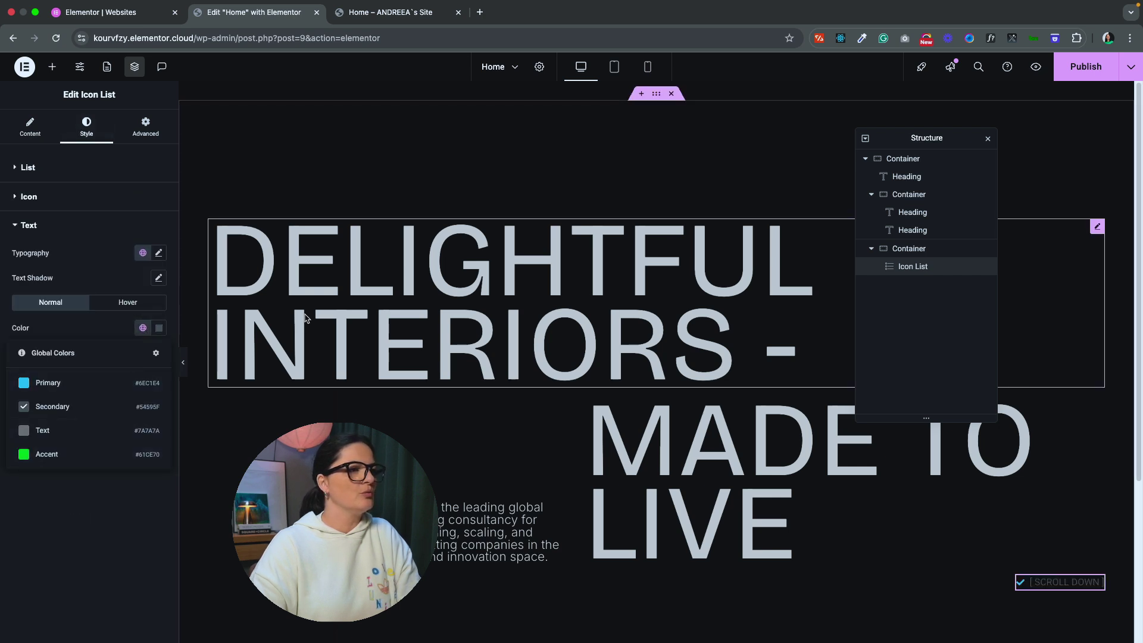
left_click(219, 317)
left_click(158, 364)
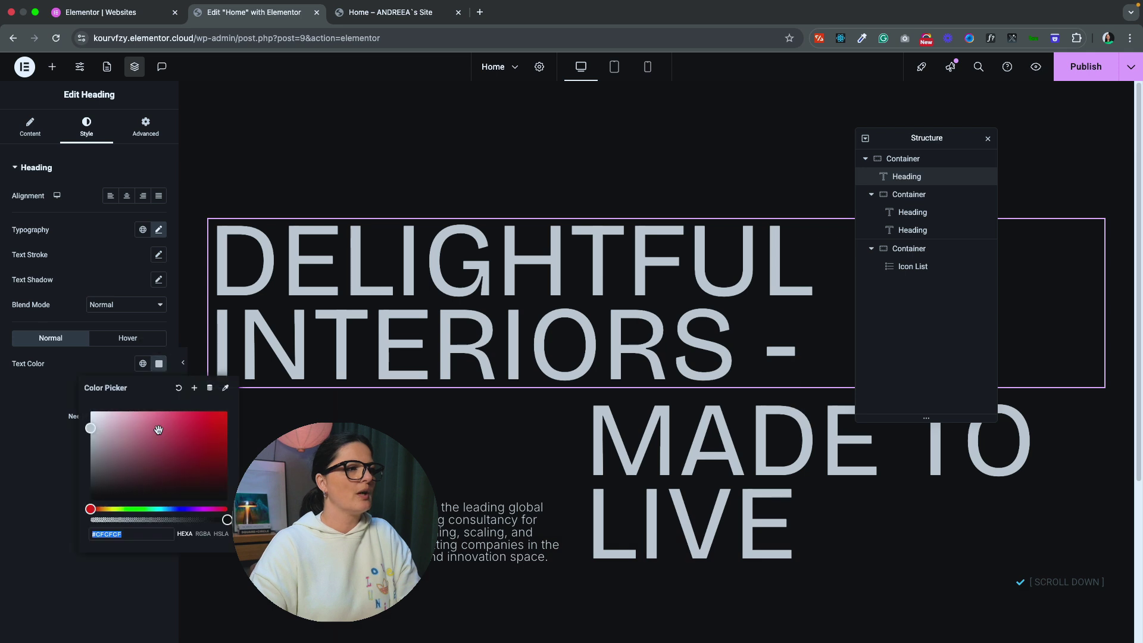
left_click(135, 539)
left_click(1060, 582)
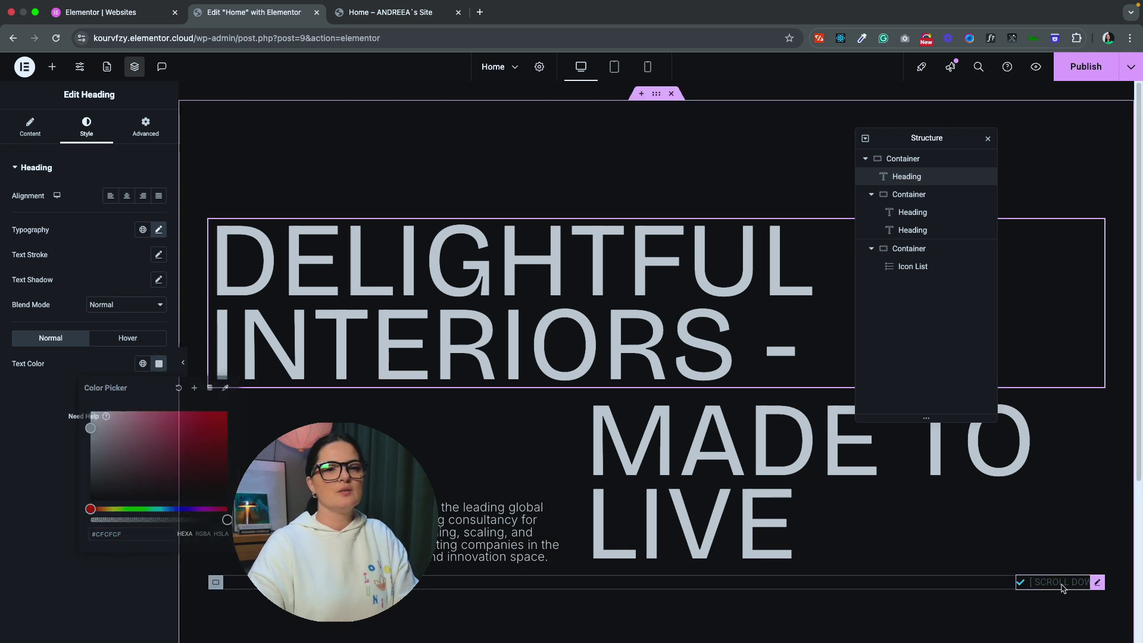
left_click(57, 349)
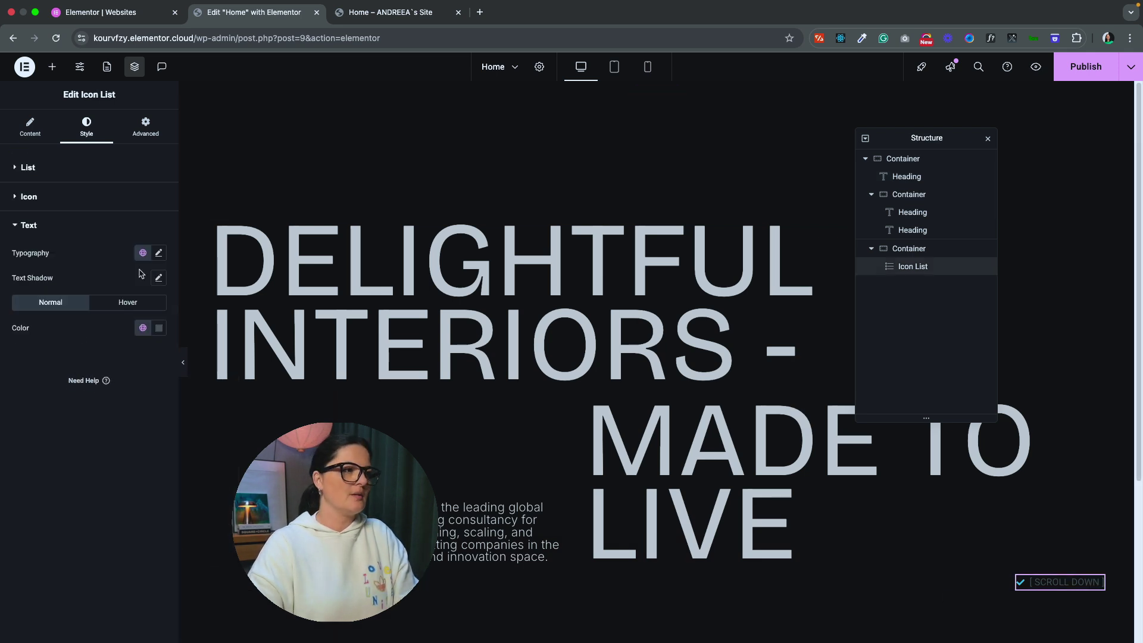
left_click(158, 327)
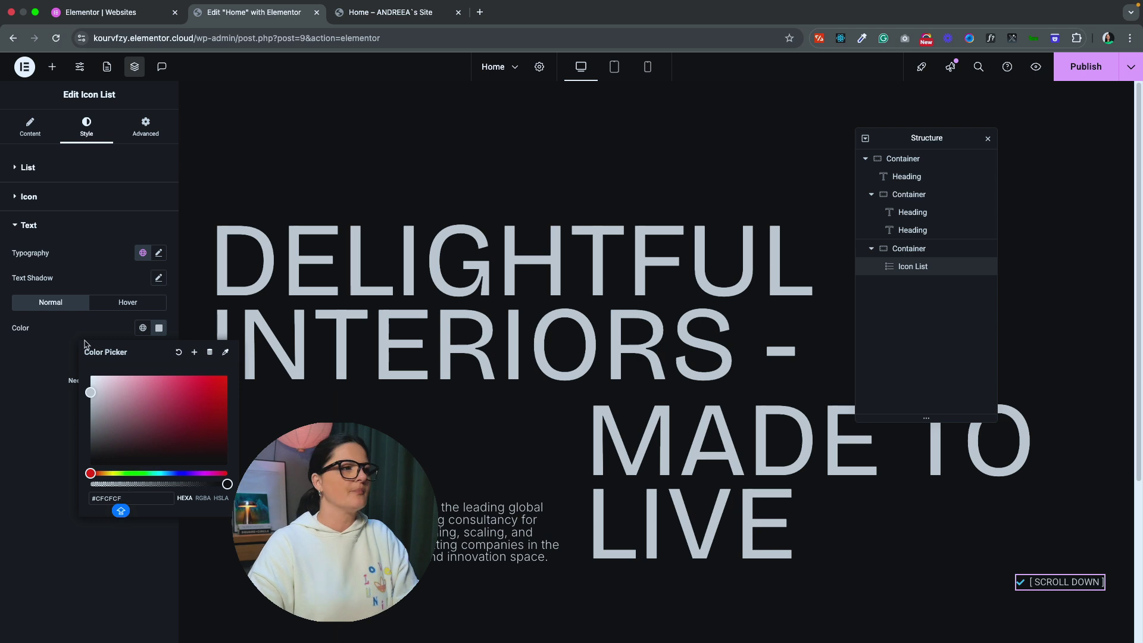
Remove the check icon from the "[ SCROLL DOWN ]" list item and publish the page.
left_click(64, 200)
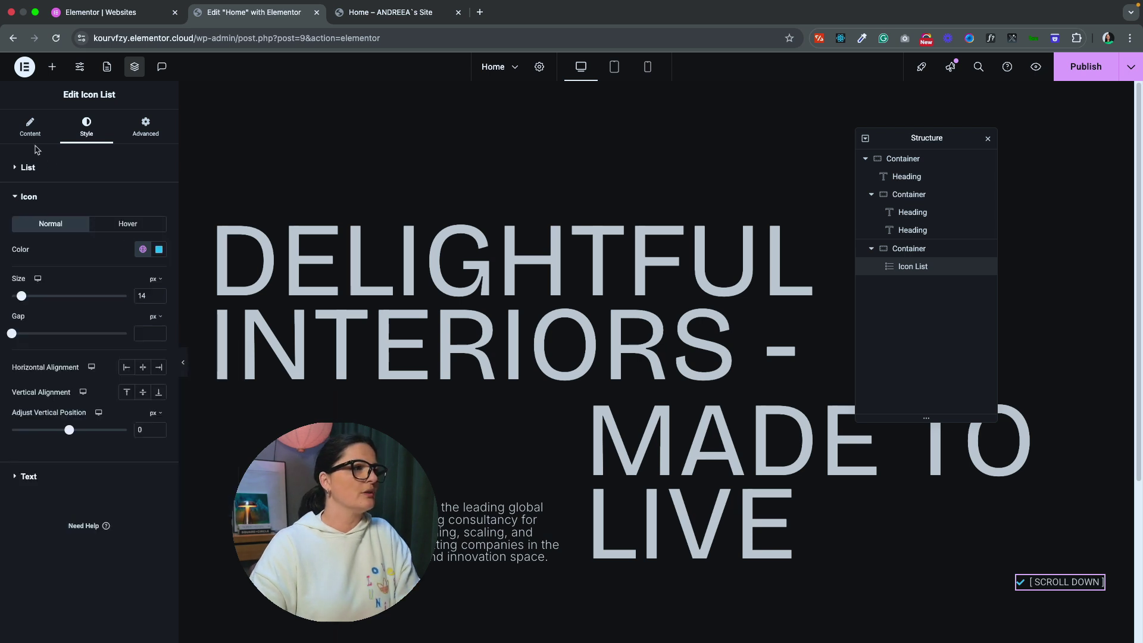
left_click(39, 168)
left_click(40, 135)
left_click(66, 249)
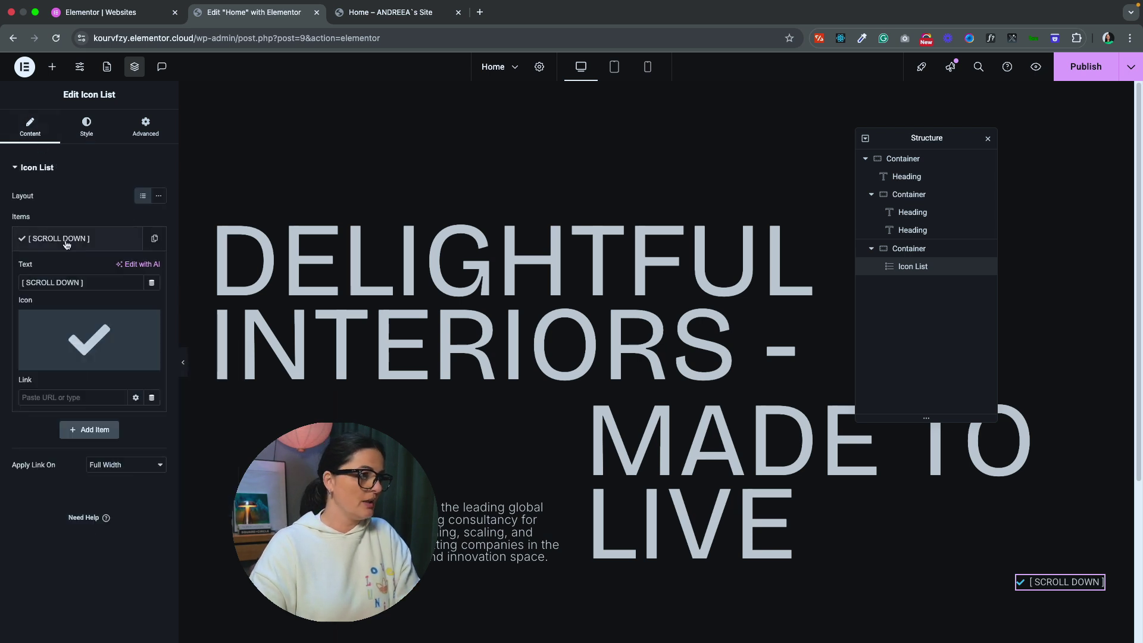
left_click(147, 332)
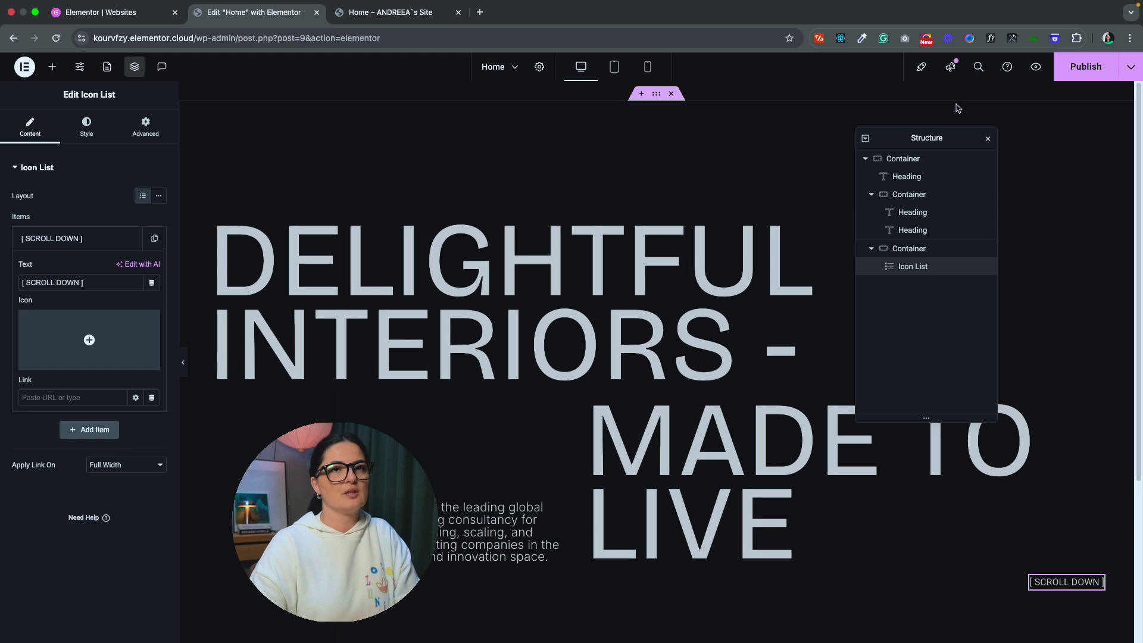
left_click(1086, 70)
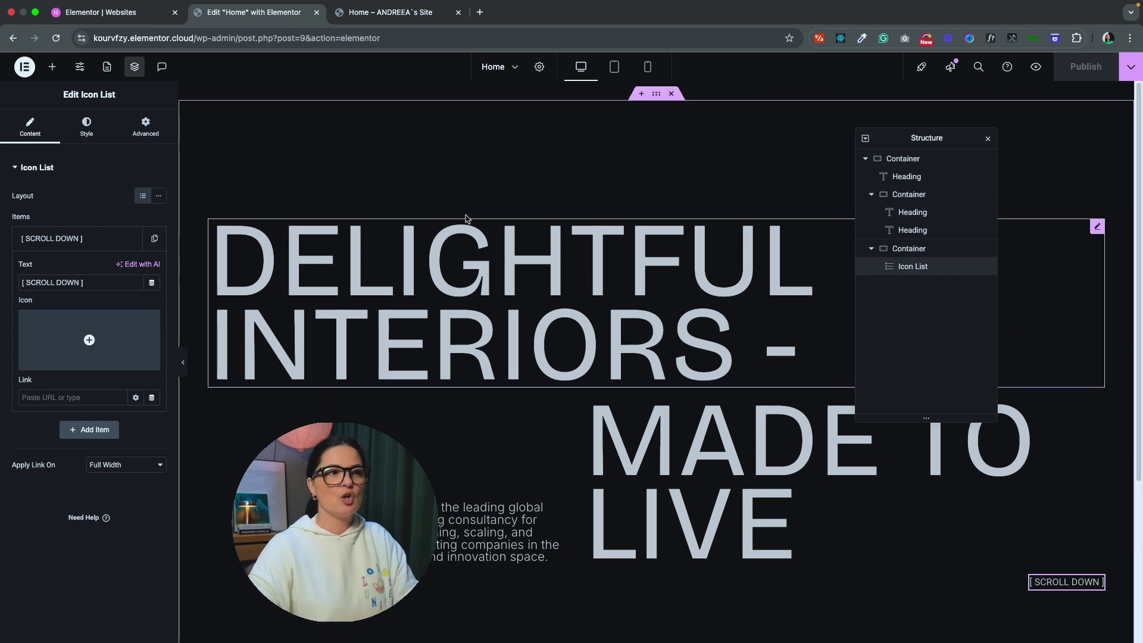
Add an HTML widget after the icon list and enter the mouse_scroll div with m_scroll_arrows spans unu, doi and trei.
left_click(52, 66)
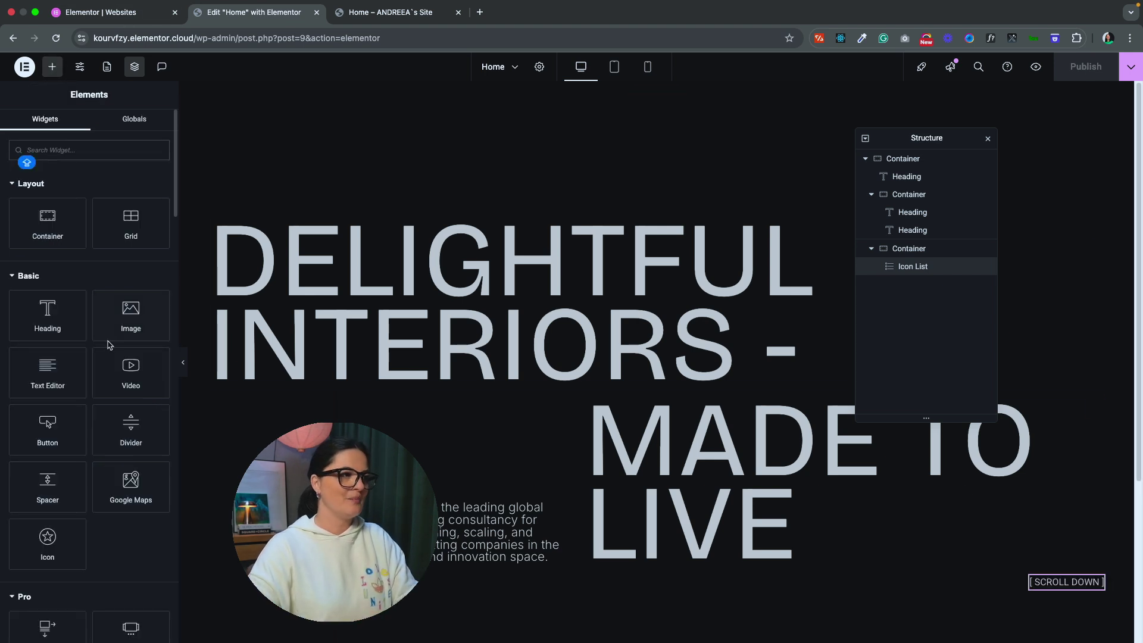
type("HTML")
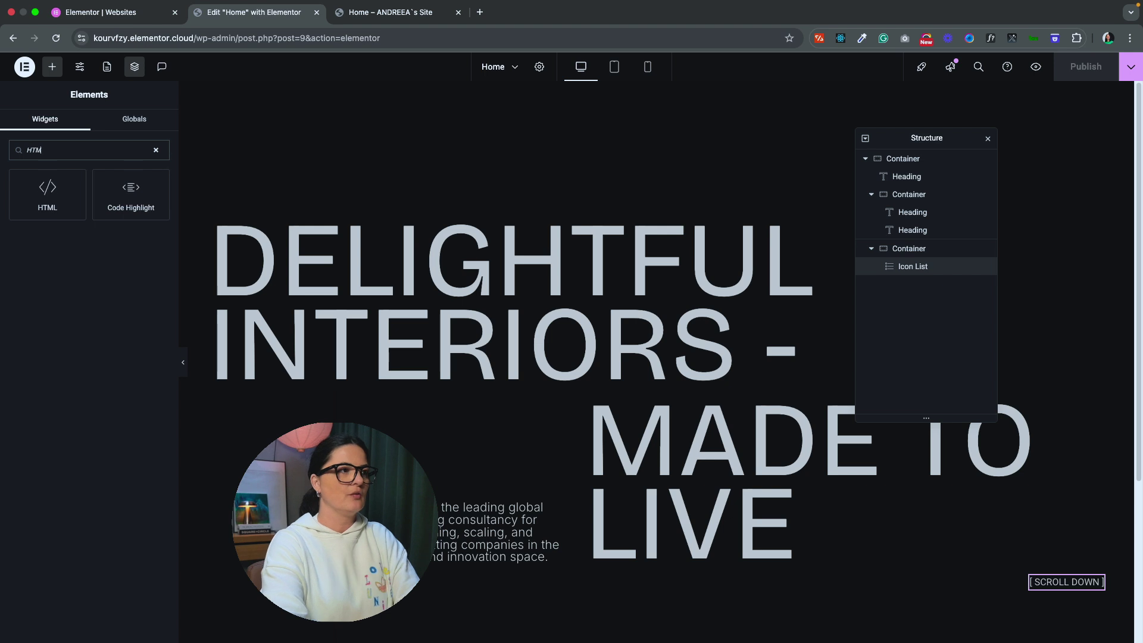
left_click_drag(48, 197, 504, 402)
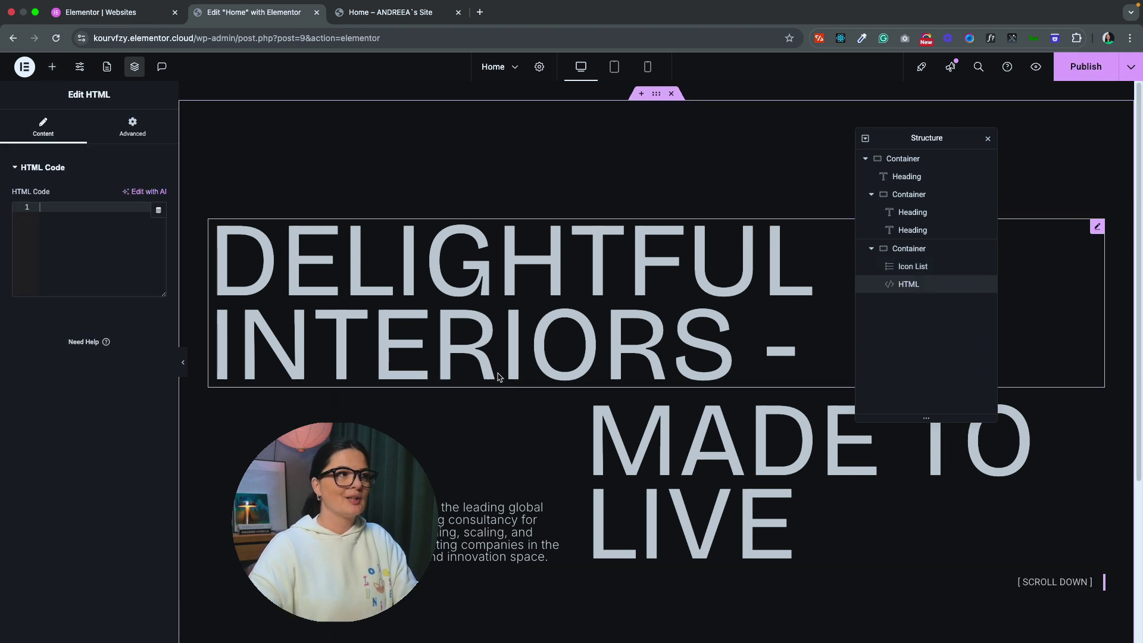
left_click(78, 206)
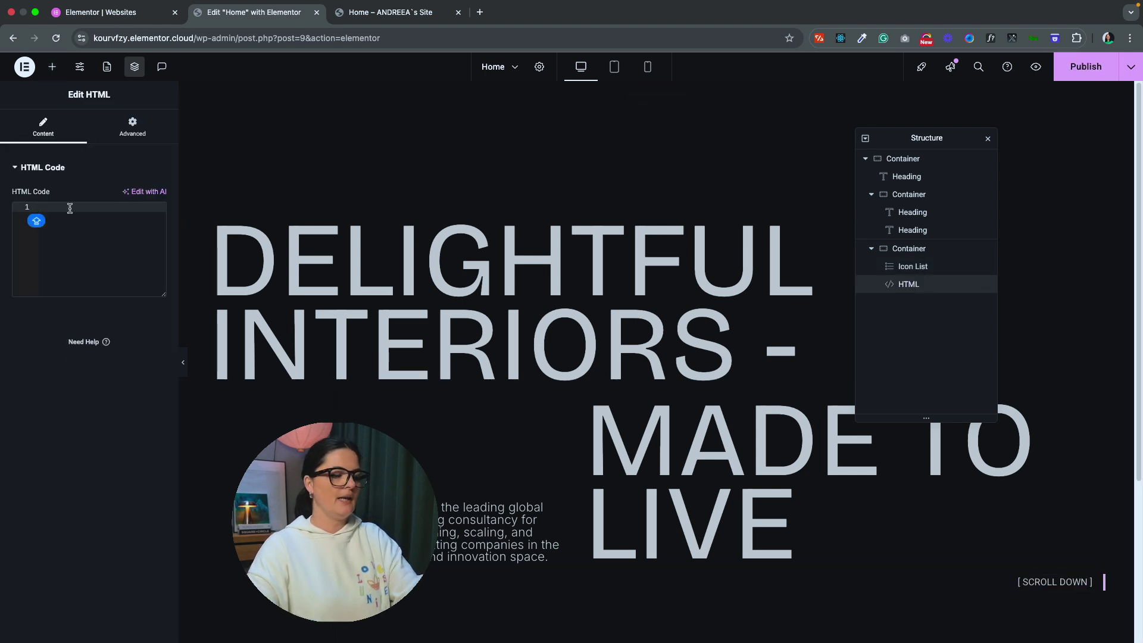
type("<div class=\"mouse_scroll\">   \t\t<div> \t\t\t<span class=\"m_scroll_arrows unu\"></span> \t\t\t<span class=\"m_scroll_arrows doi\"></span> \t\t\t<span class=\"m_scroll_arrows trei\"></span> \t\t</div> </div>")
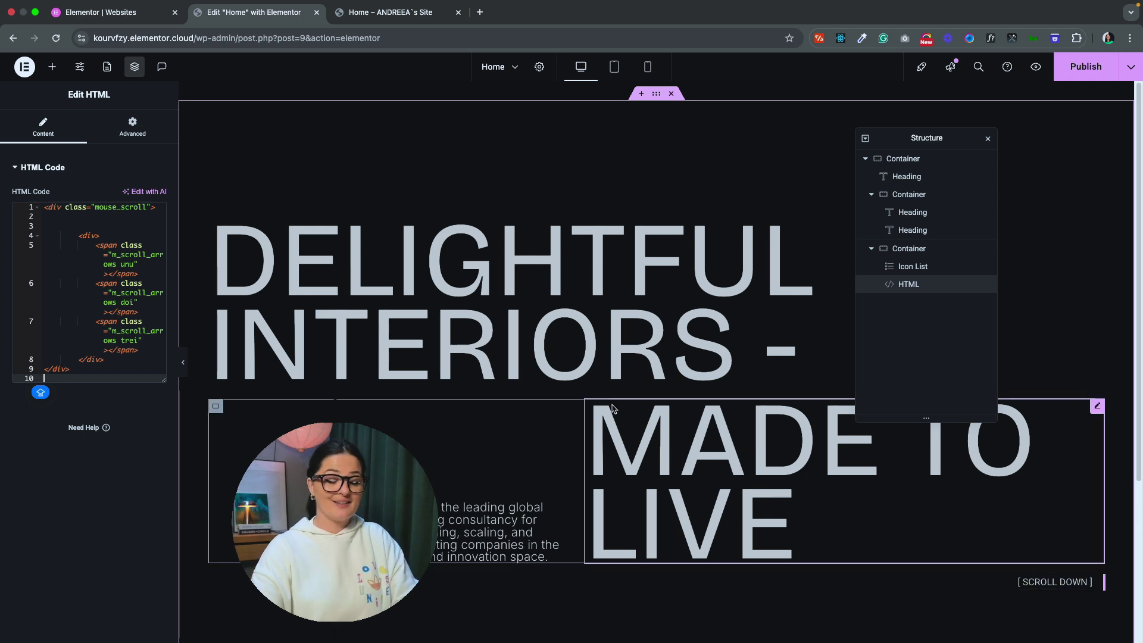
Paste custom CSS into the HTML widget, giving .m_scroll_arrows 45deg rotation, 2px white borders, 16px size and a 1s infinite mouse-scroll animation, and review the code.
left_click(132, 126)
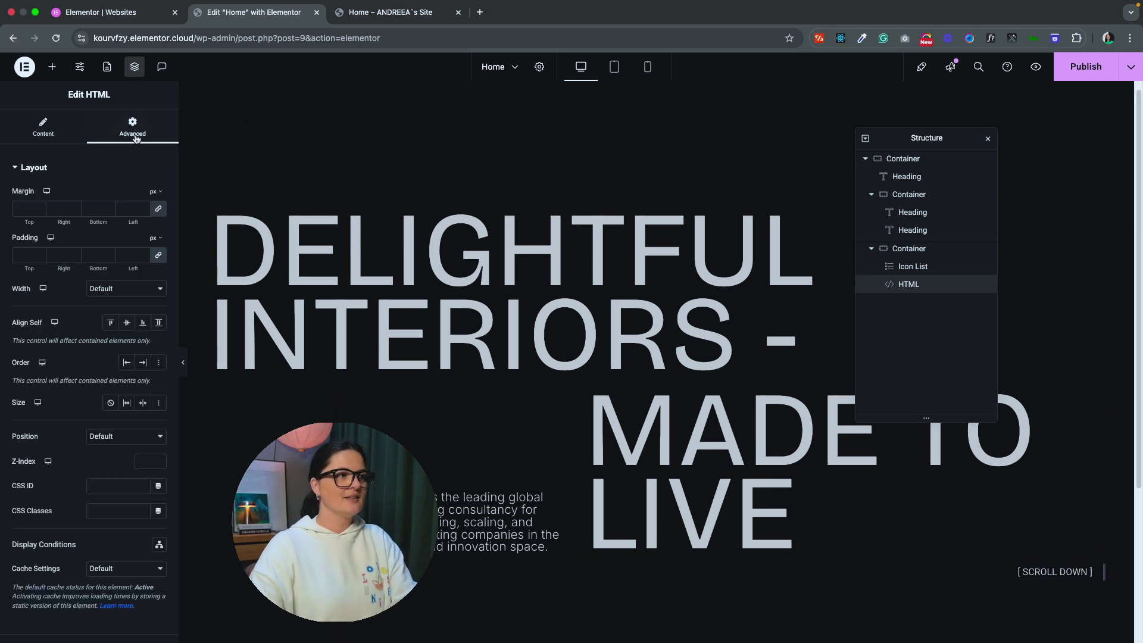
scroll(77, 532, "down", 5)
left_click(74, 549)
left_click(58, 448)
key("super+v")
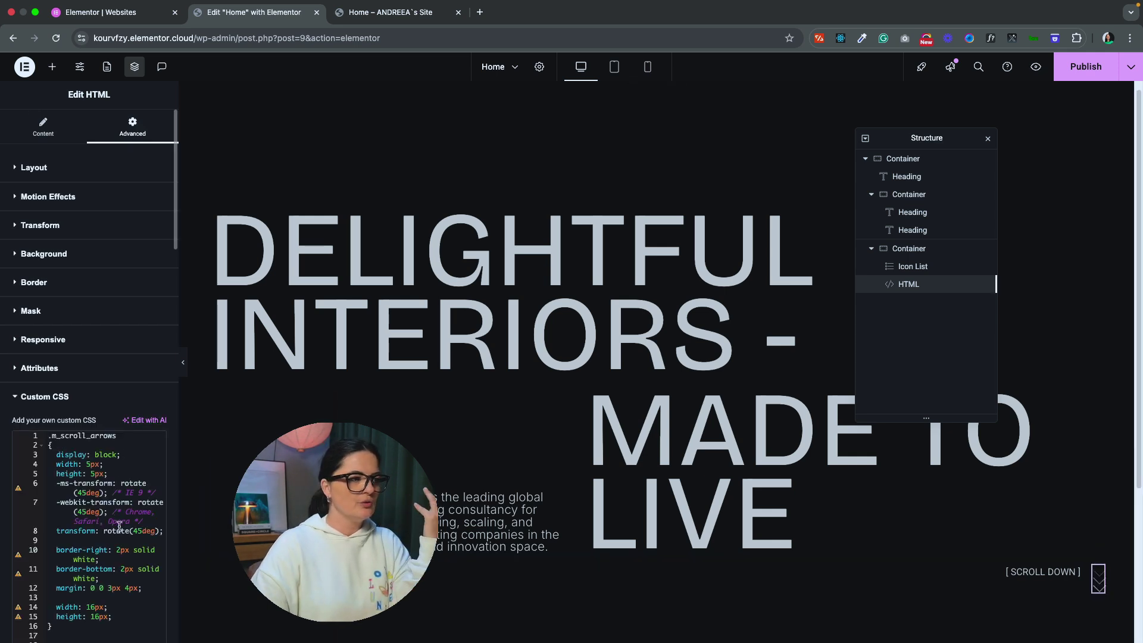
scroll(133, 562, "down", 2)
scroll(133, 562, "down", 1)
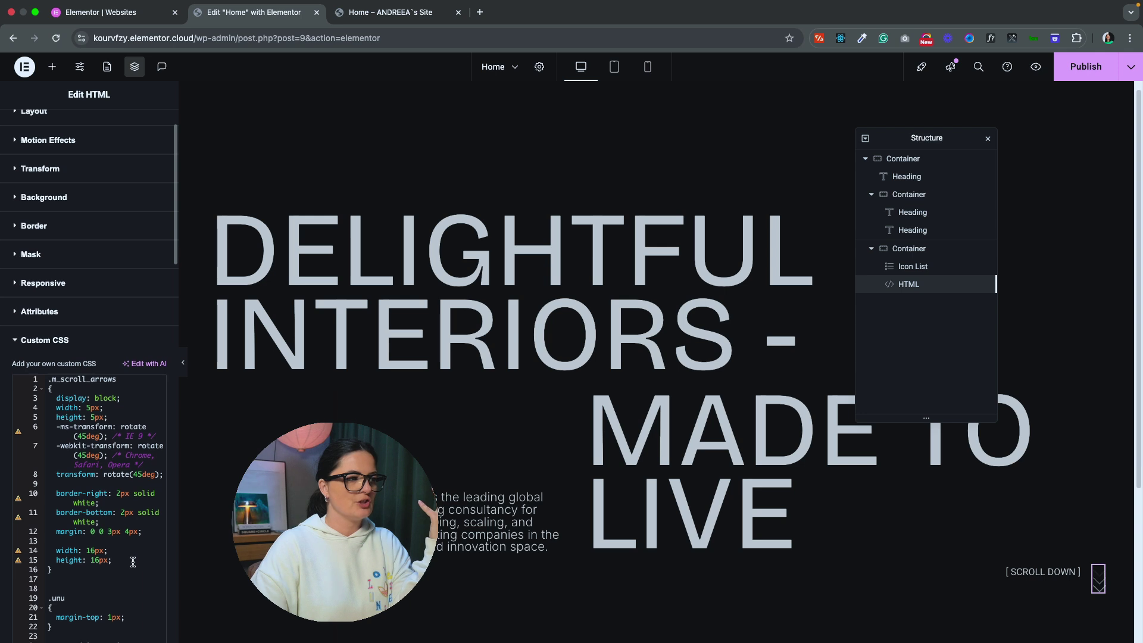
scroll(133, 563, "down", 1)
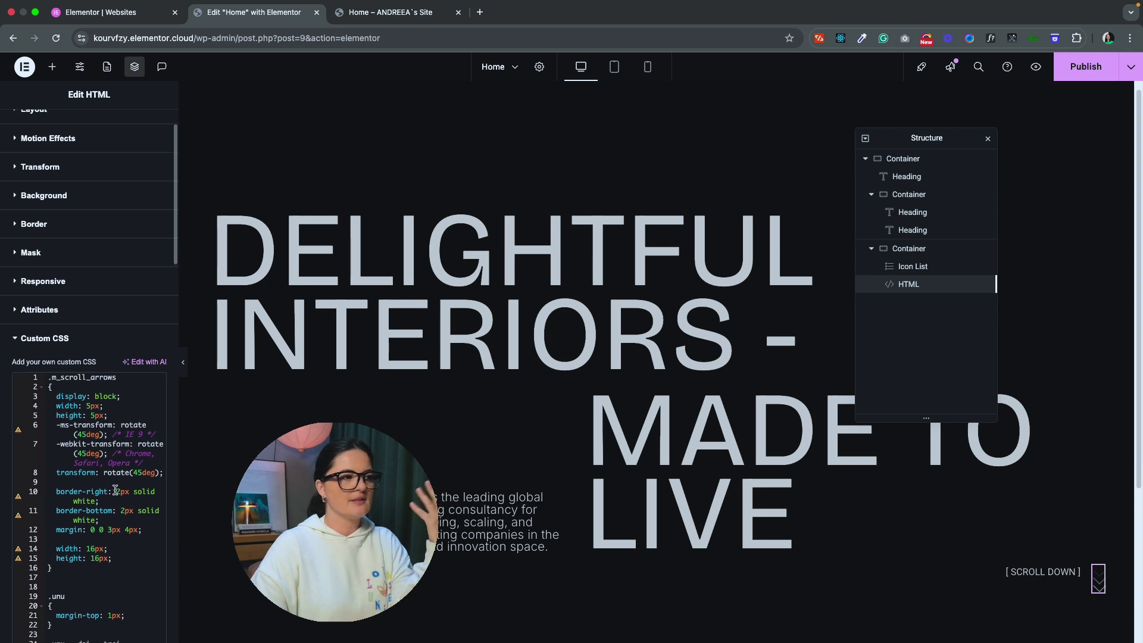
scroll(101, 560, "down", 8)
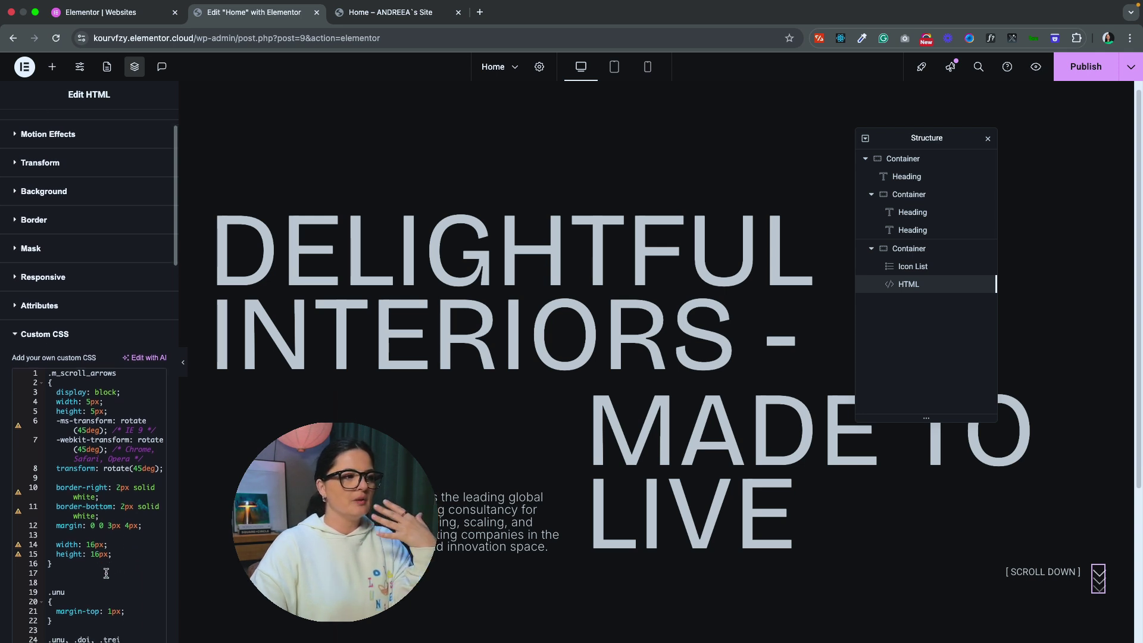
scroll(128, 476, "up", 1)
left_click(143, 377)
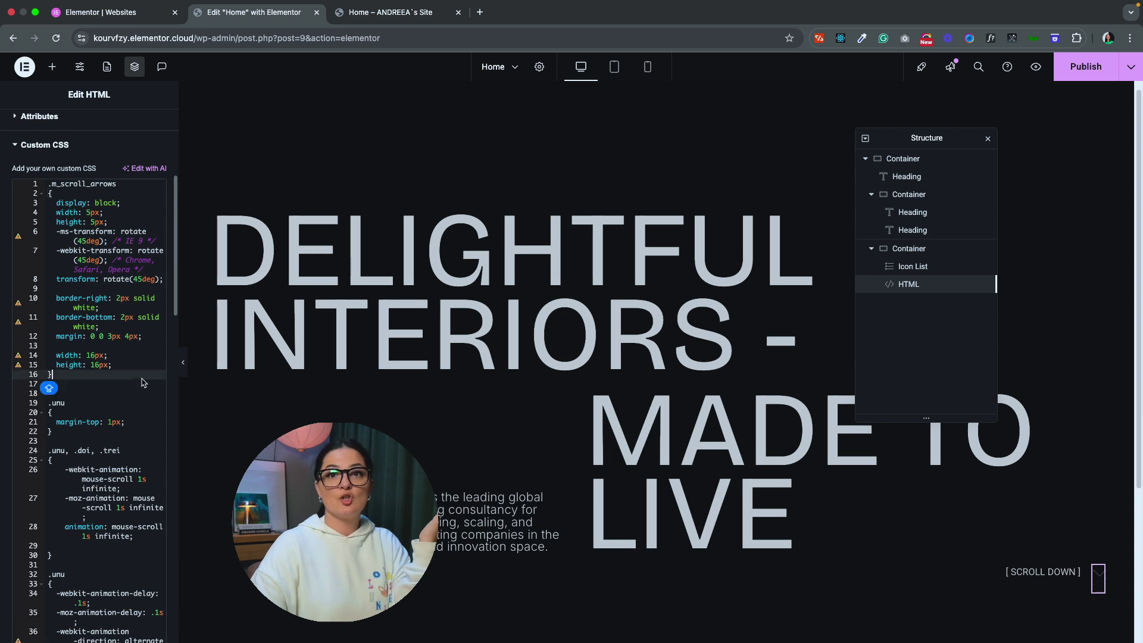
Try red for the border-right and border-bottom colors of .m_scroll_arrows in the HTML widget's custom CSS.
left_click(77, 298)
left_click(92, 309)
double_click(92, 309)
type("RED;")
left_click(80, 349)
key("Caps_Lock")
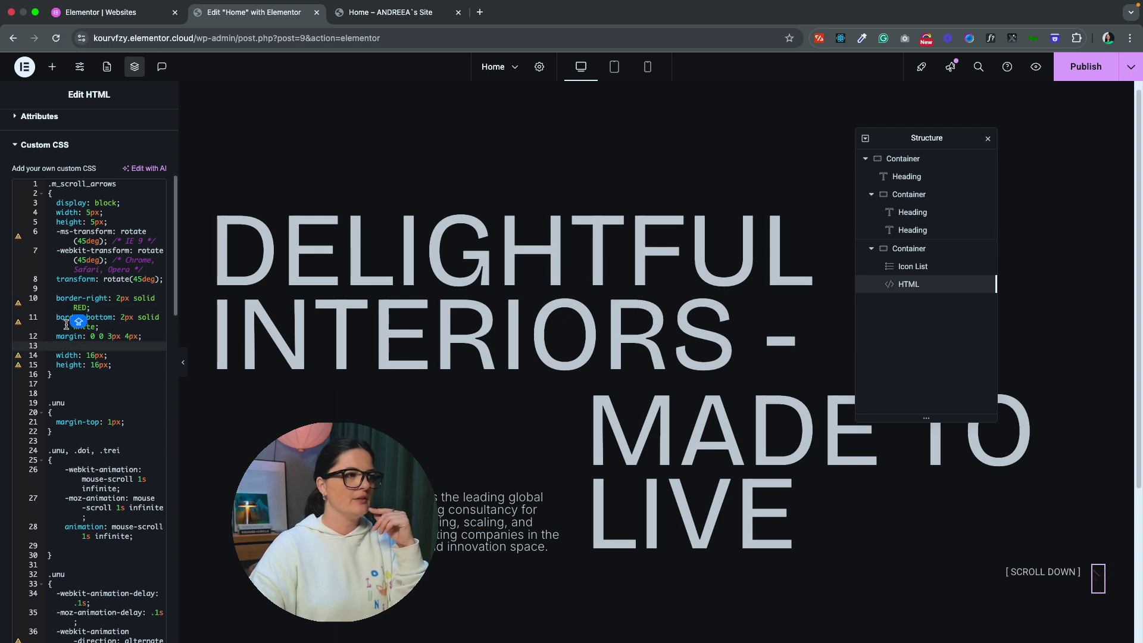
double_click(80, 308)
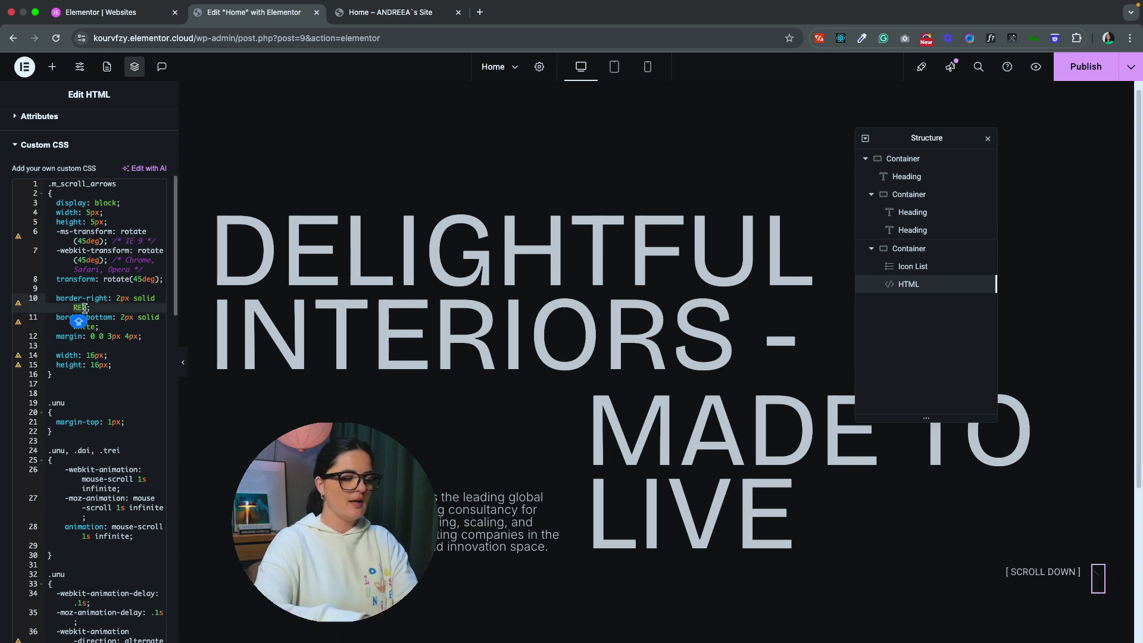
key("BackSpace")
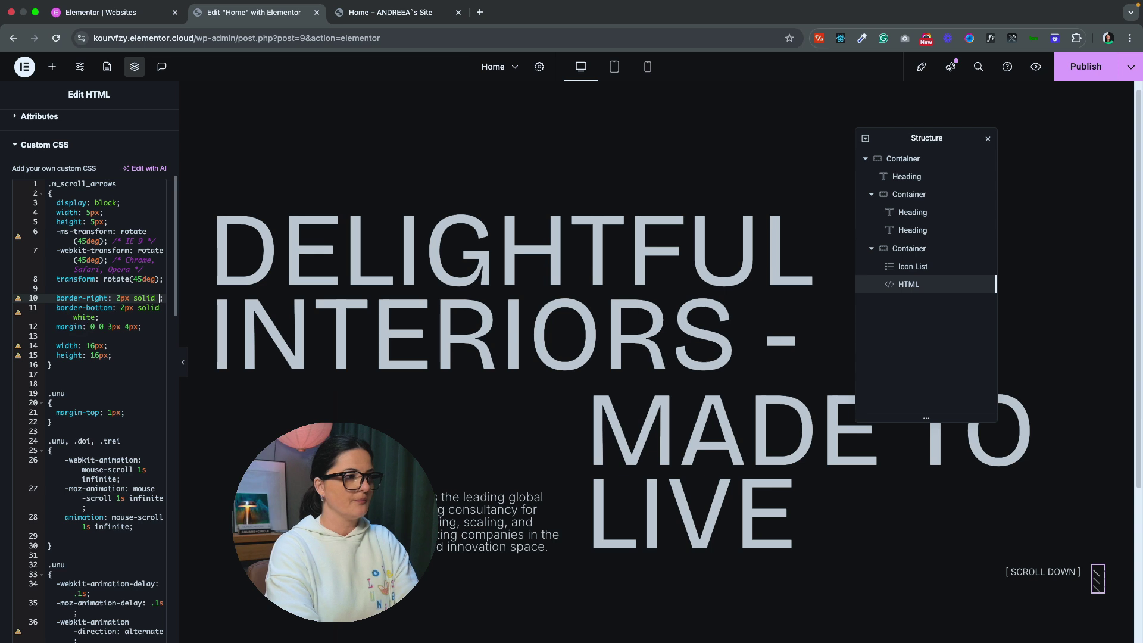
type("red")
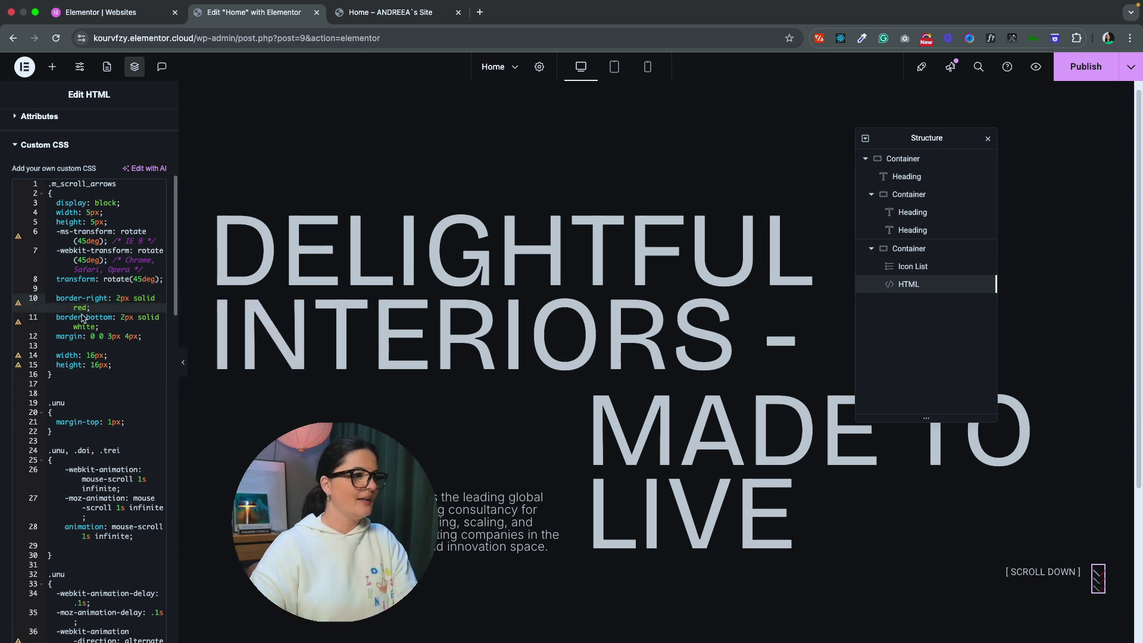
left_click(95, 328)
double_click(95, 327)
type("red")
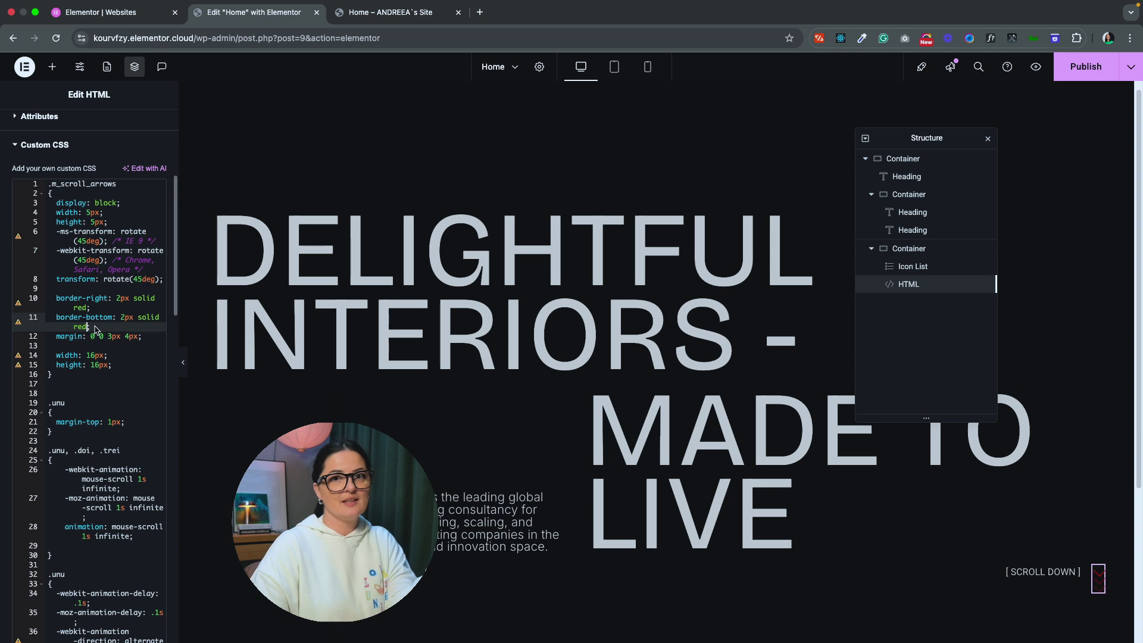
Undo the red border color edits in the .m_scroll_arrows CSS.
left_click(91, 337)
key("super+z")
key("super+z")
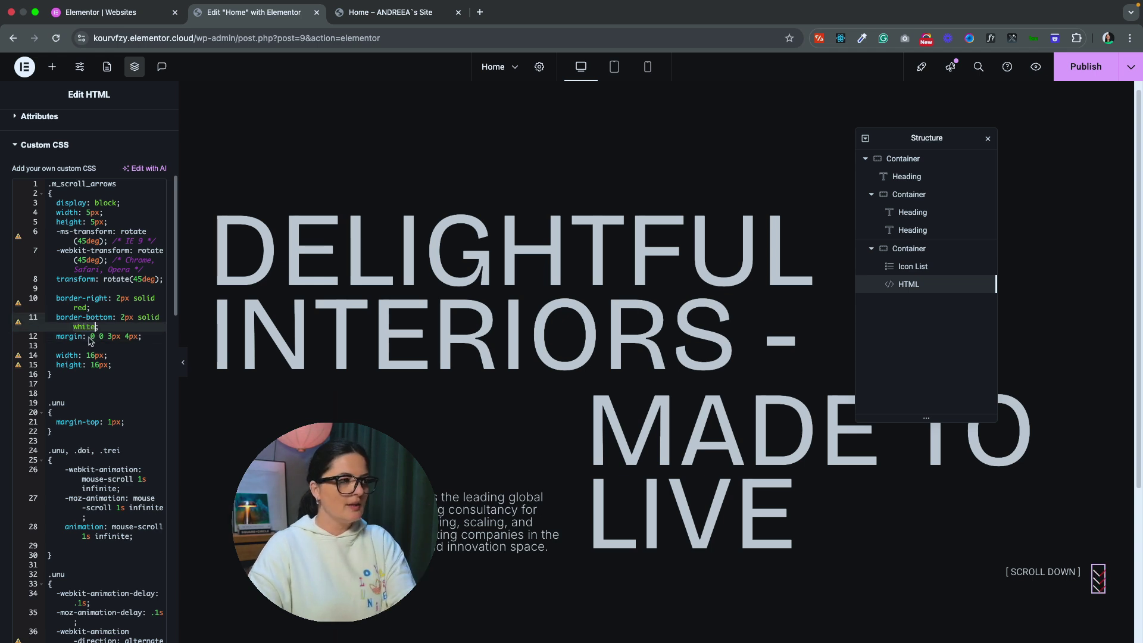
key("super+z")
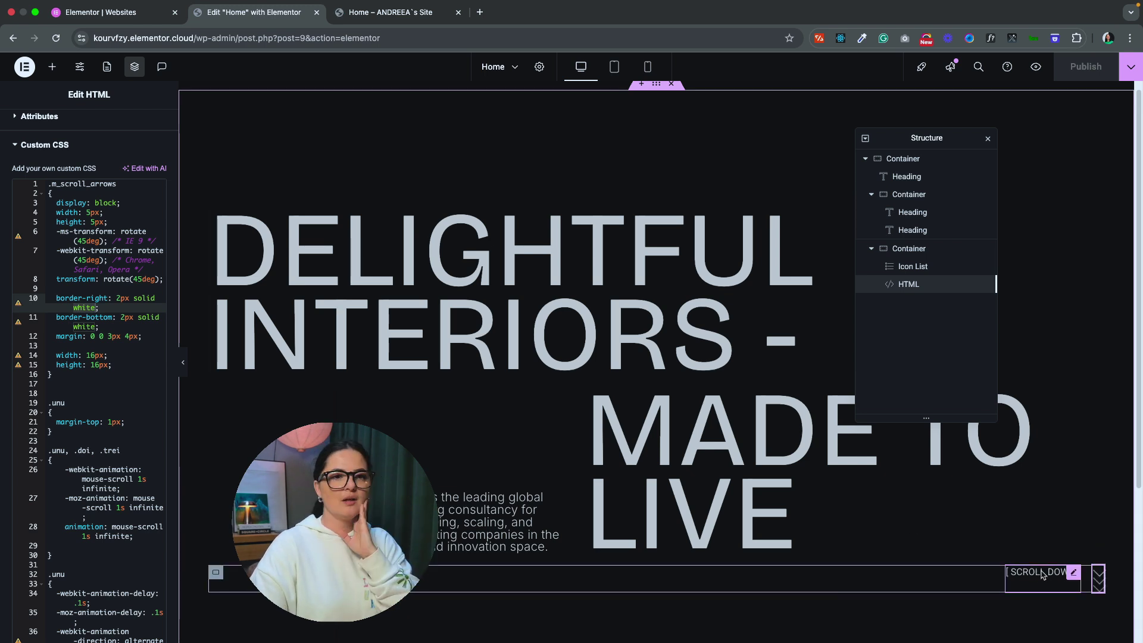
Set the font family of the "[ SCROLL DOWN ]" icon list text to Inter.
left_click(1042, 573)
left_click(86, 127)
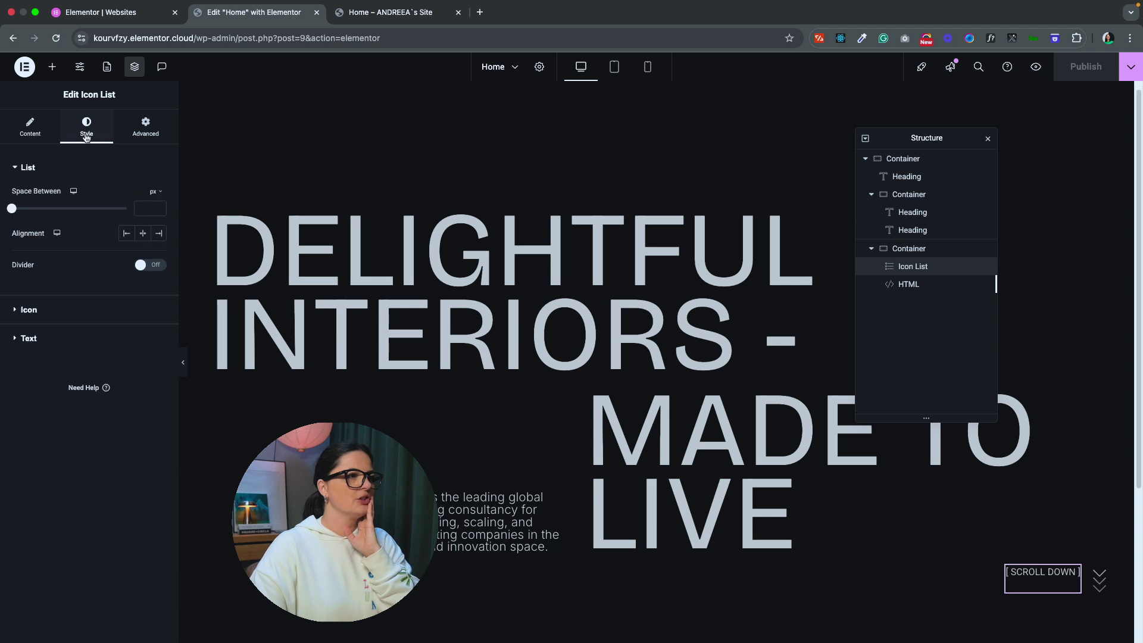
left_click(93, 342)
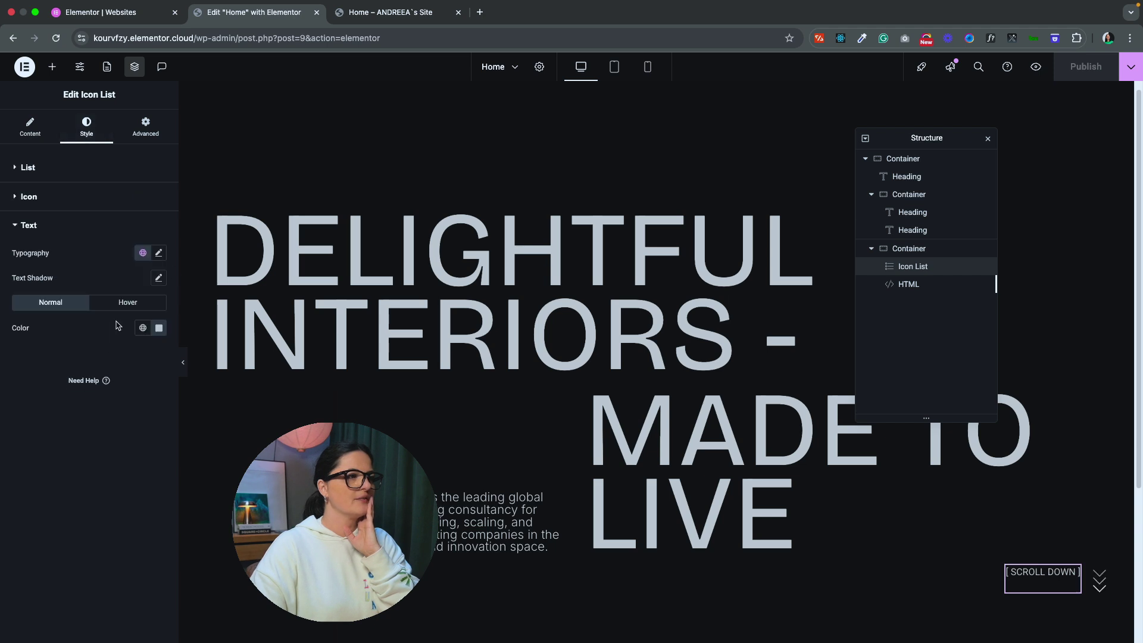
left_click(158, 254)
left_click(123, 309)
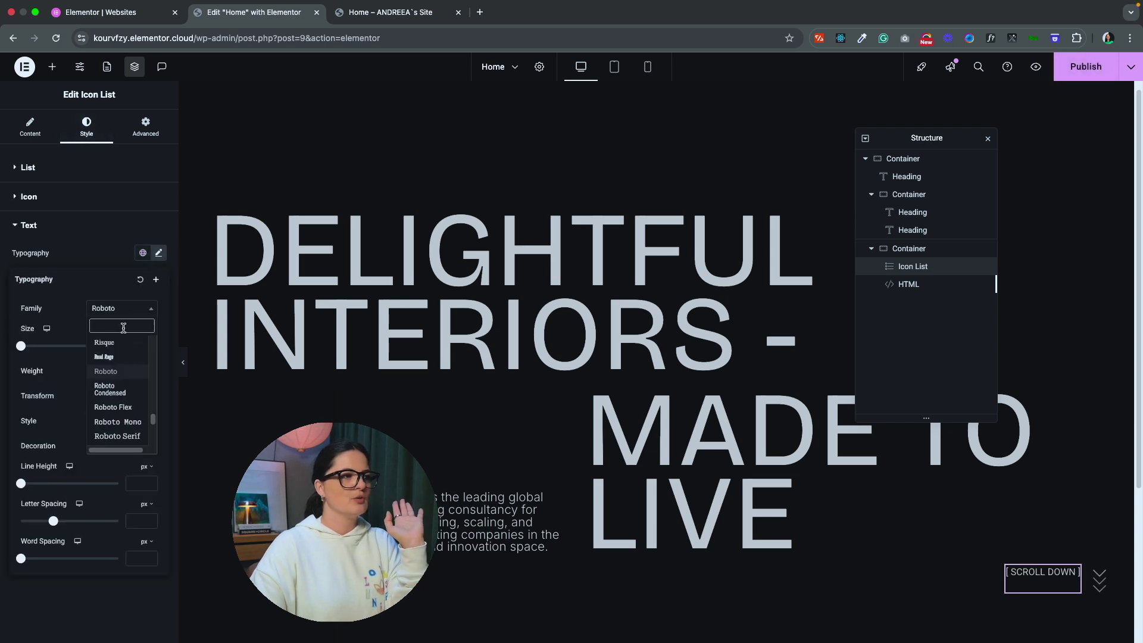
type("in")
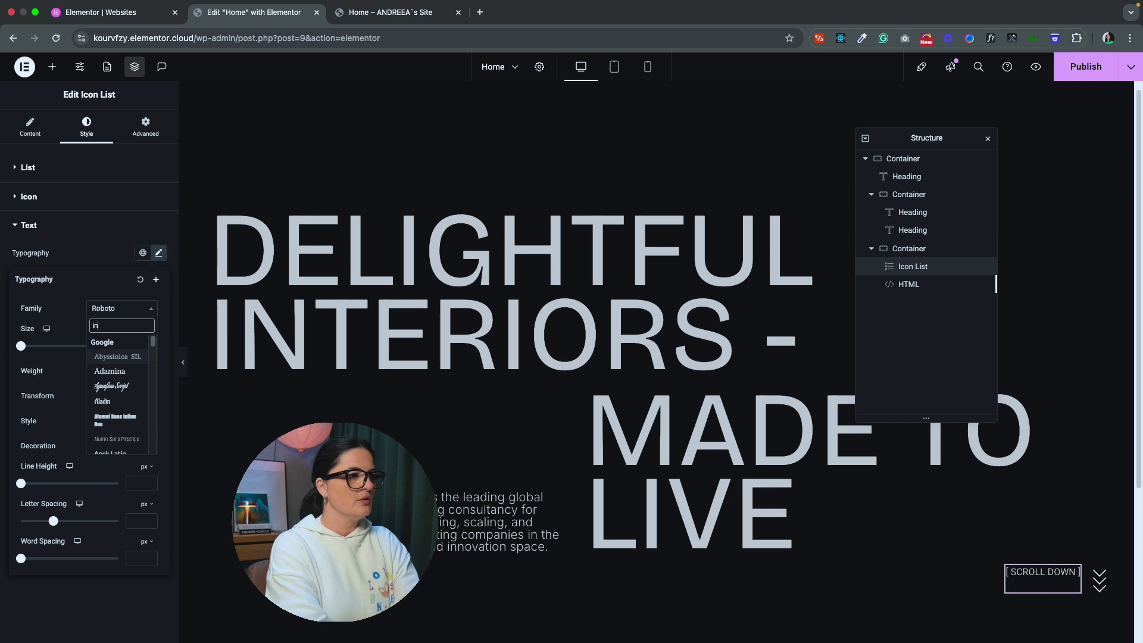
type("tere")
key("BackSpace")
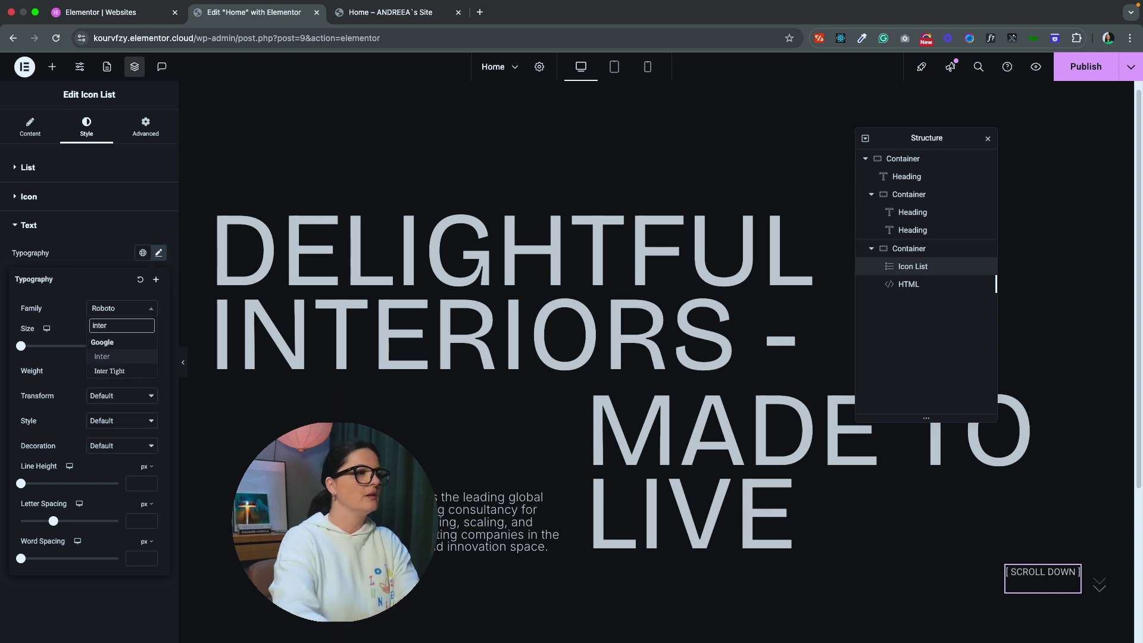
left_click(115, 358)
Switch the icon list text's size unit to rem and set the size to 1.3.
left_click(146, 329)
left_click(143, 367)
left_click_drag(21, 347, 28, 348)
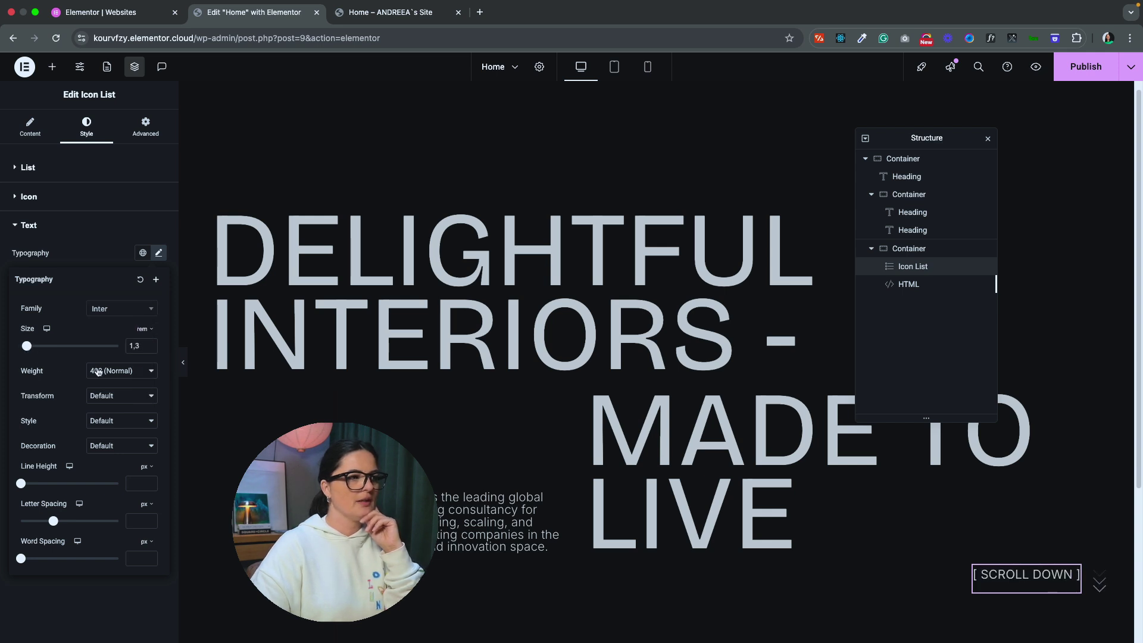
Publish the page, preview the hero in its own tab and return to the editor.
left_click(1082, 66)
left_click(1036, 66)
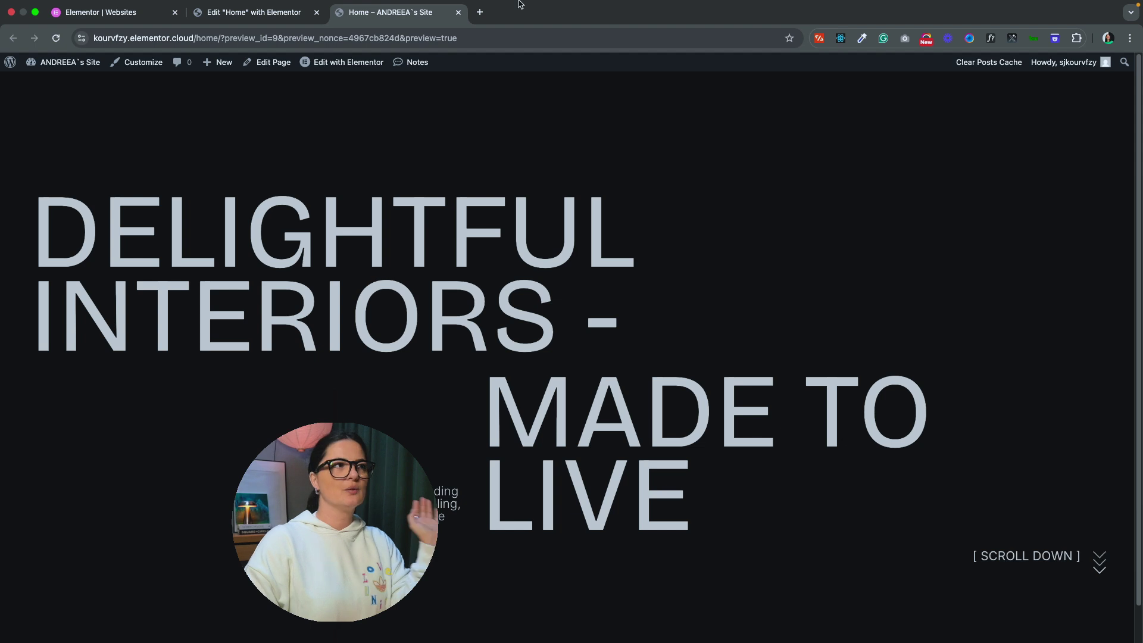
left_click(255, 12)
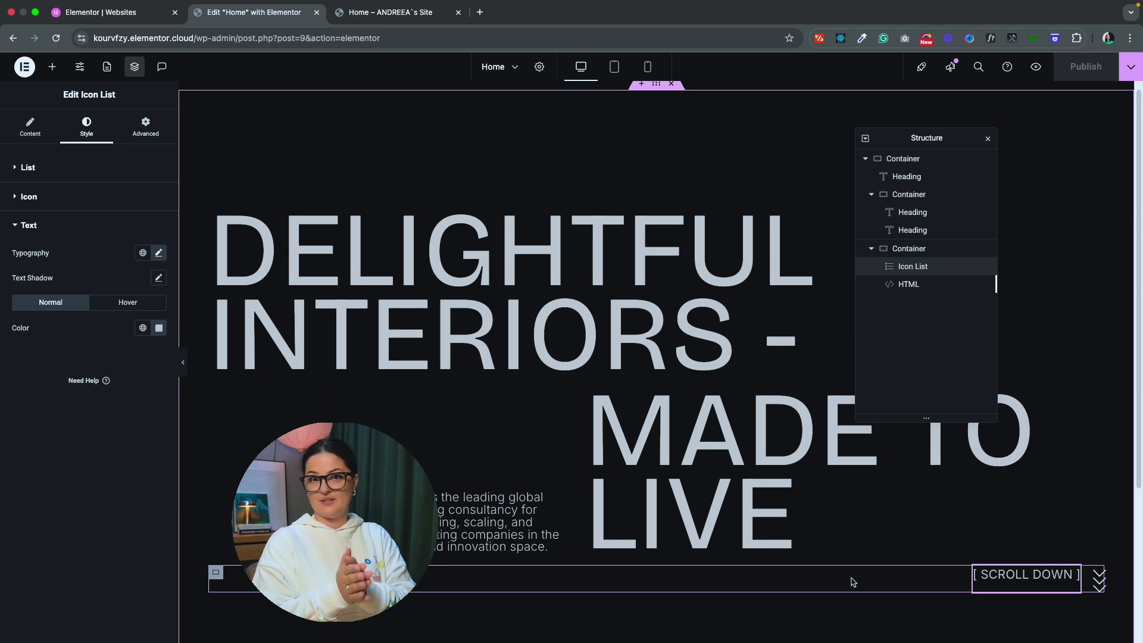
Add a Video widget before the icon list in the bottom row container.
left_click(52, 67)
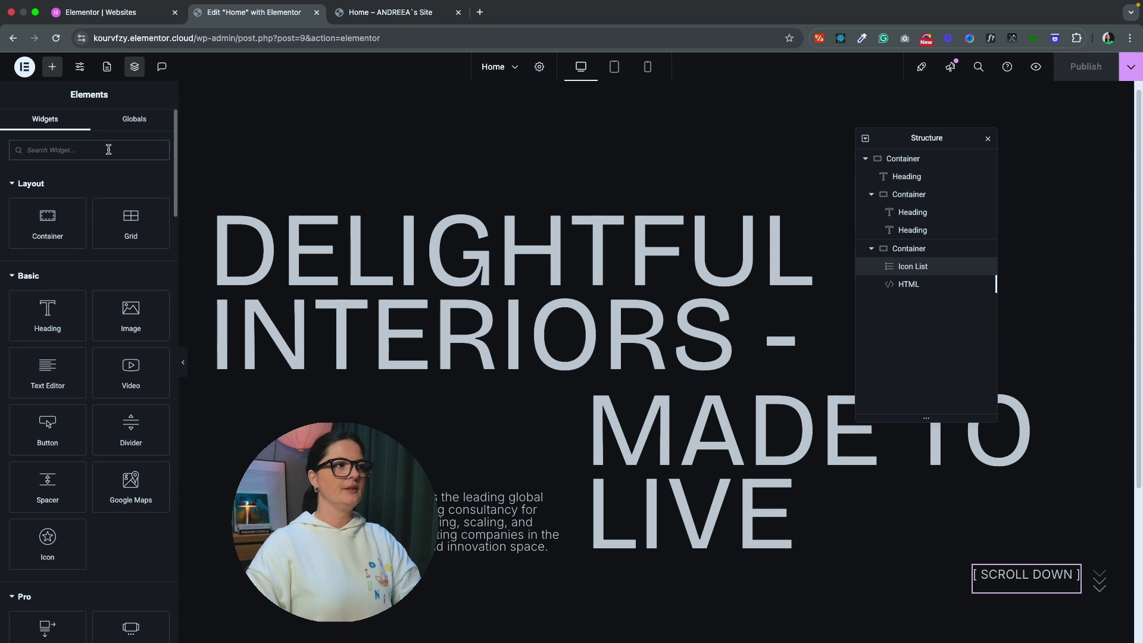
type("vide")
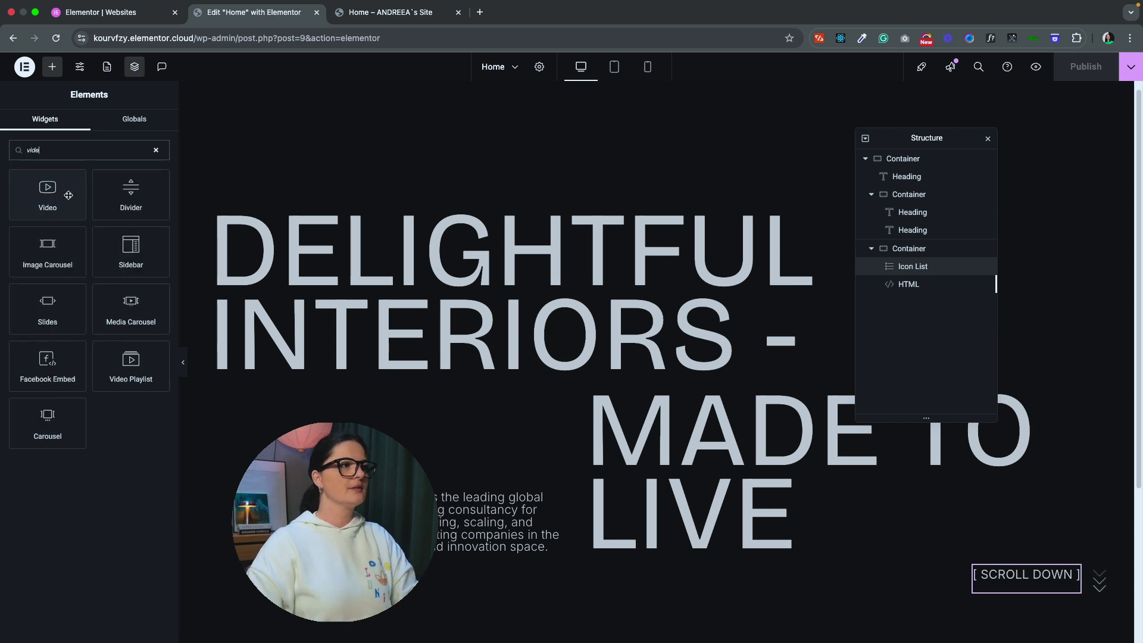
left_click_drag(68, 195, 915, 267)
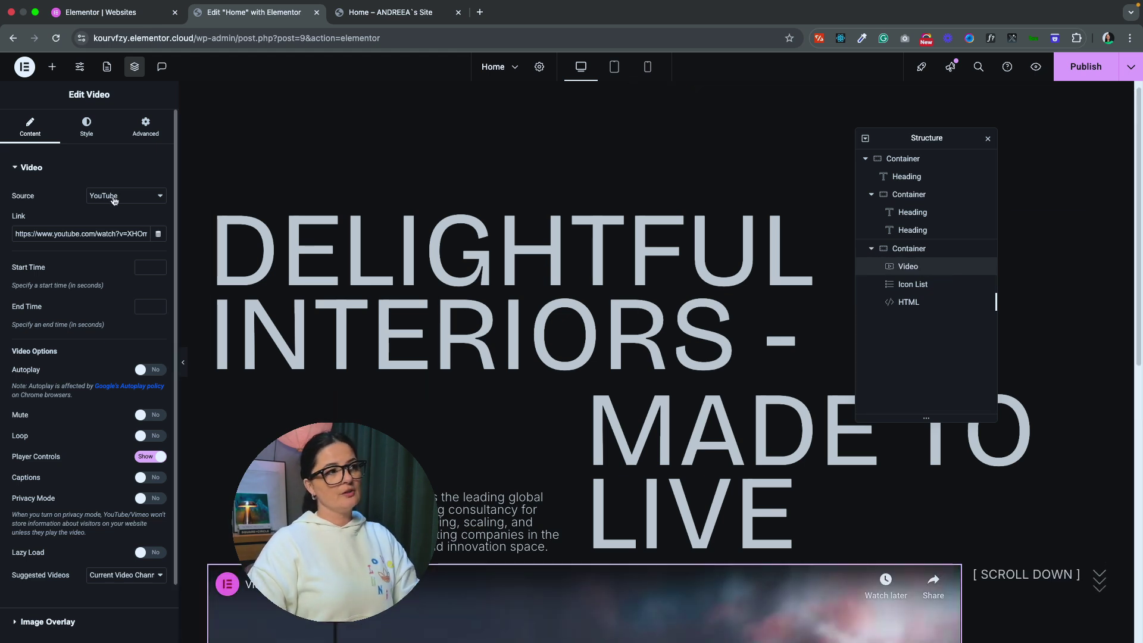
Set the video source to Self Hosted with the external jazzunique.de .mp4 URL, and turn on autoplay and mute.
left_click(113, 197)
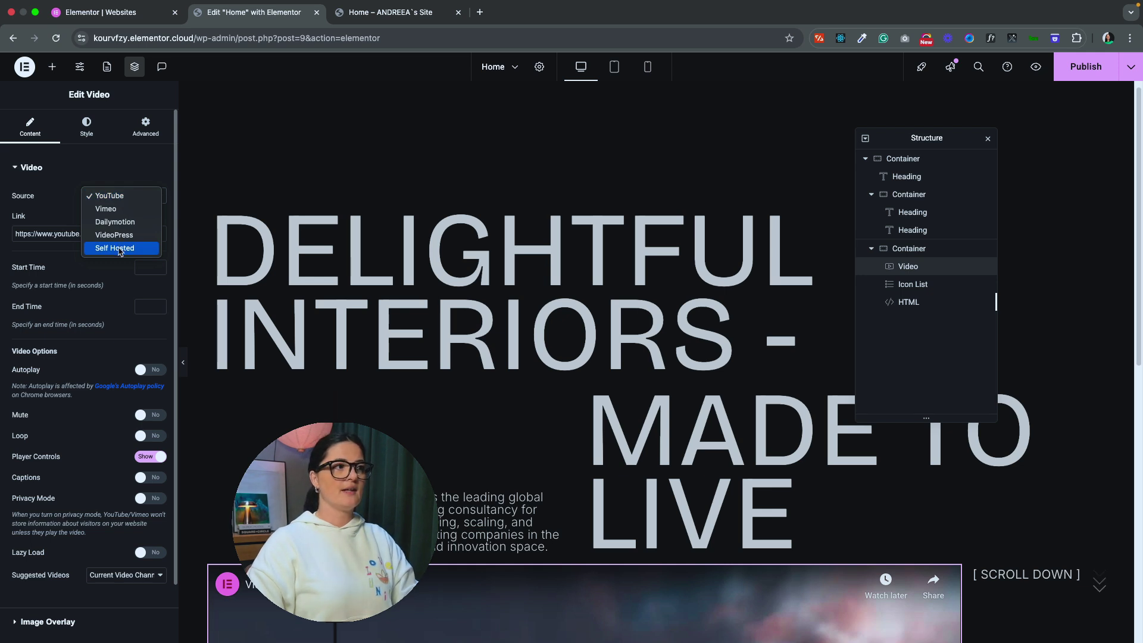
left_click(120, 250)
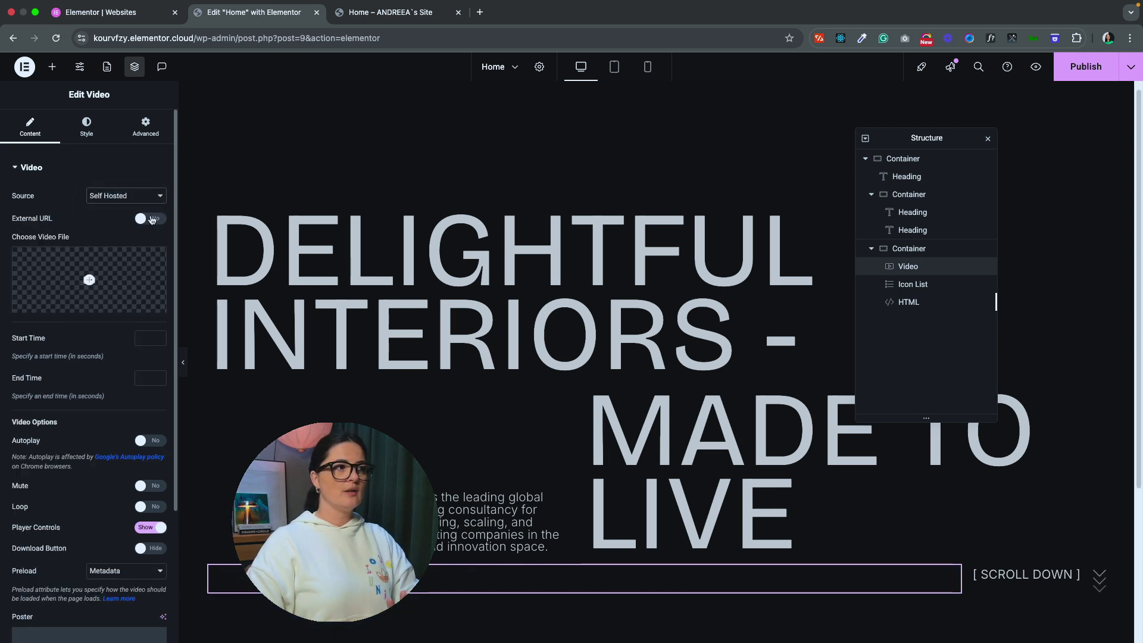
left_click(152, 219)
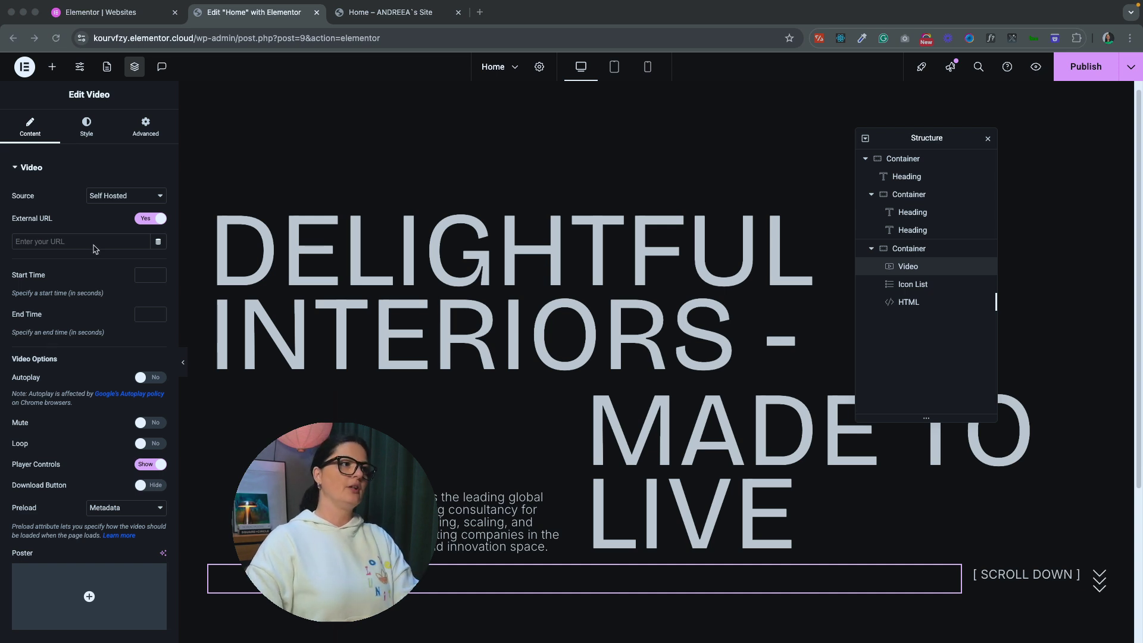
left_click(92, 243)
key("cmd+v")
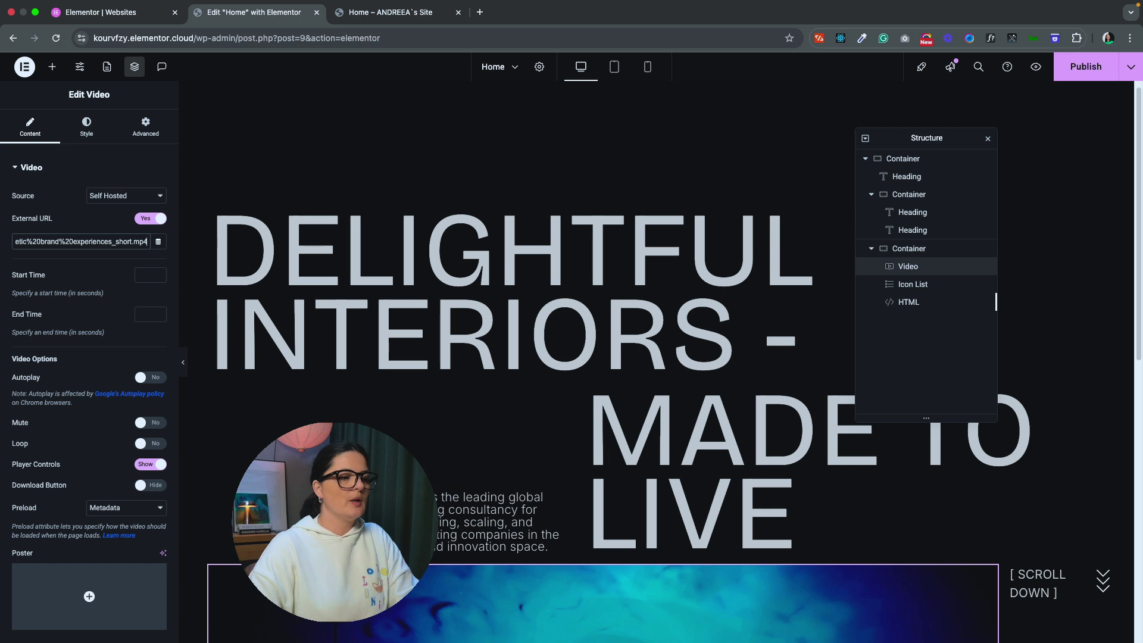
left_click(110, 382)
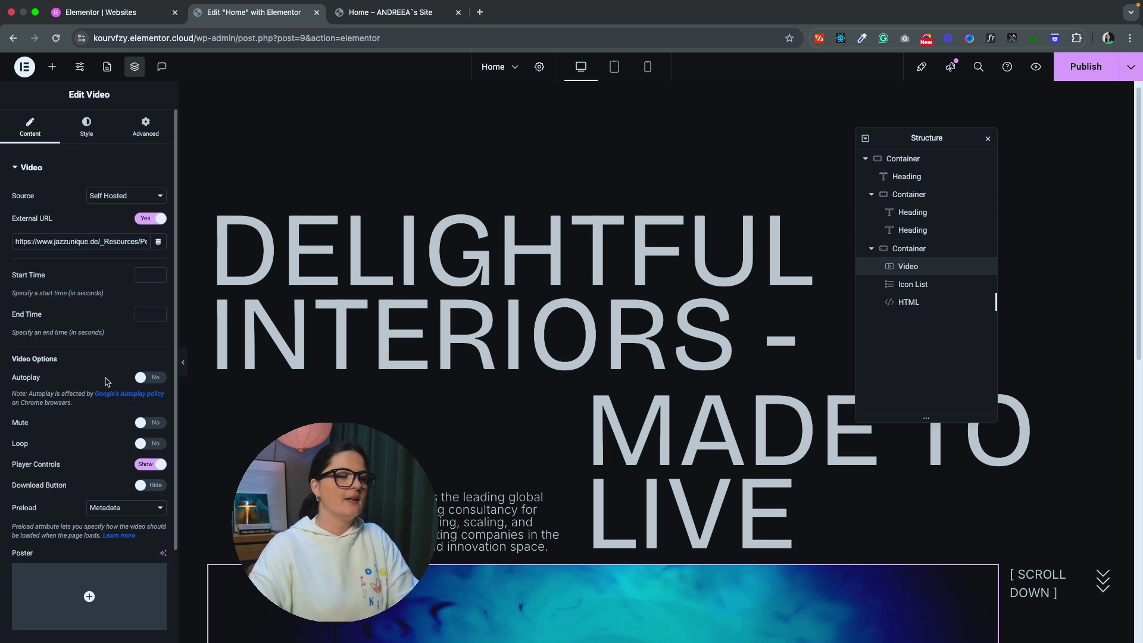
left_click(144, 382)
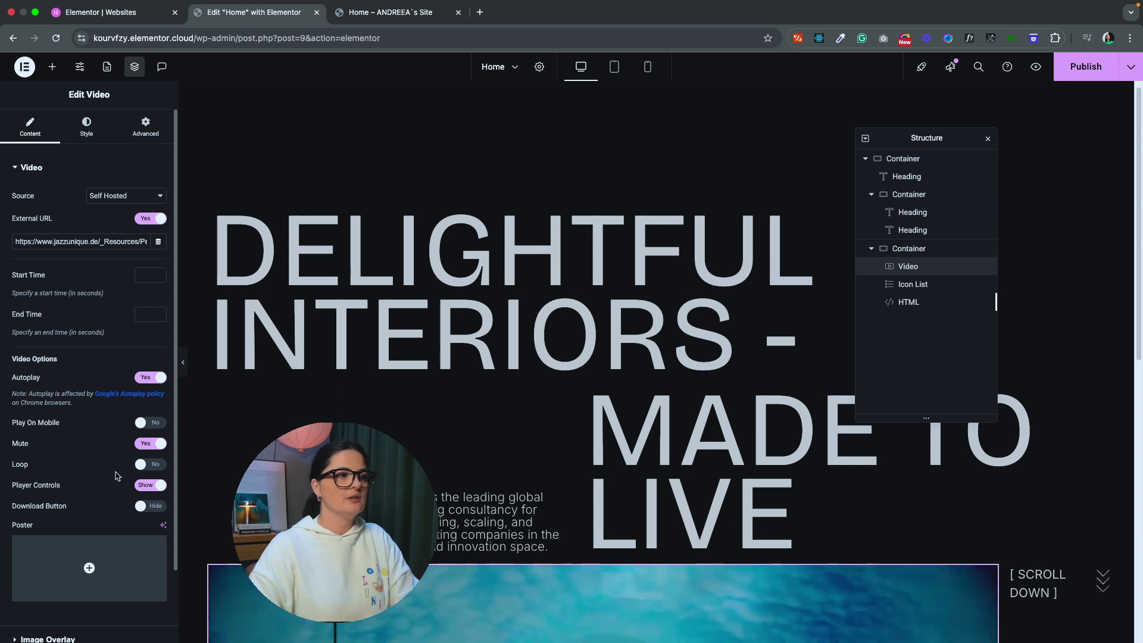
Give the video widget the CSS class grow-section and publish the page.
left_click(87, 131)
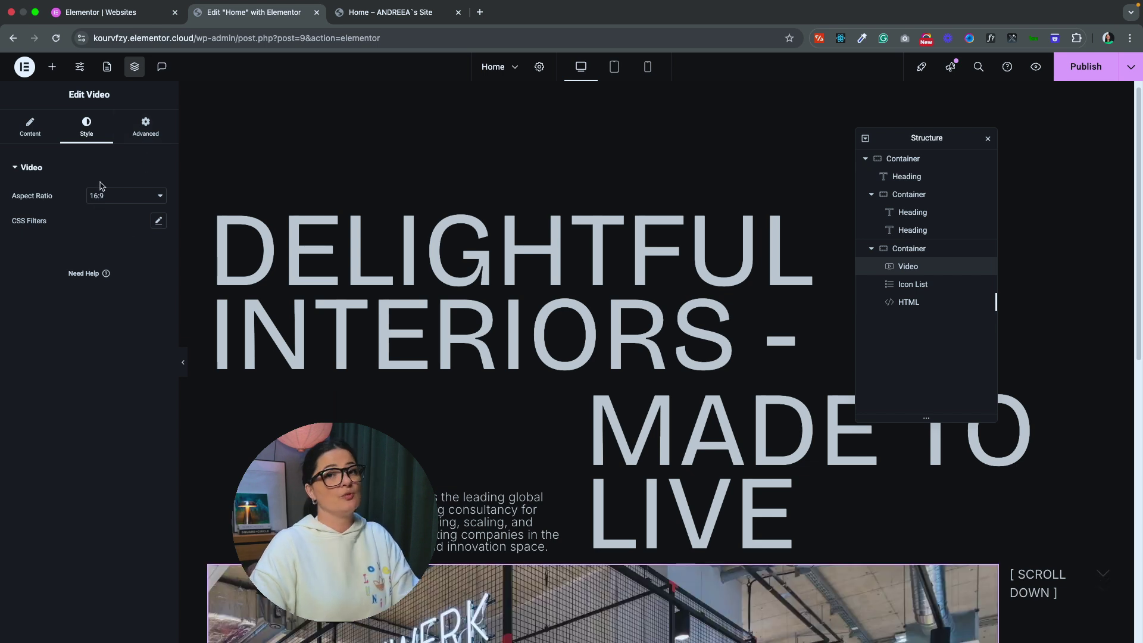
left_click(140, 135)
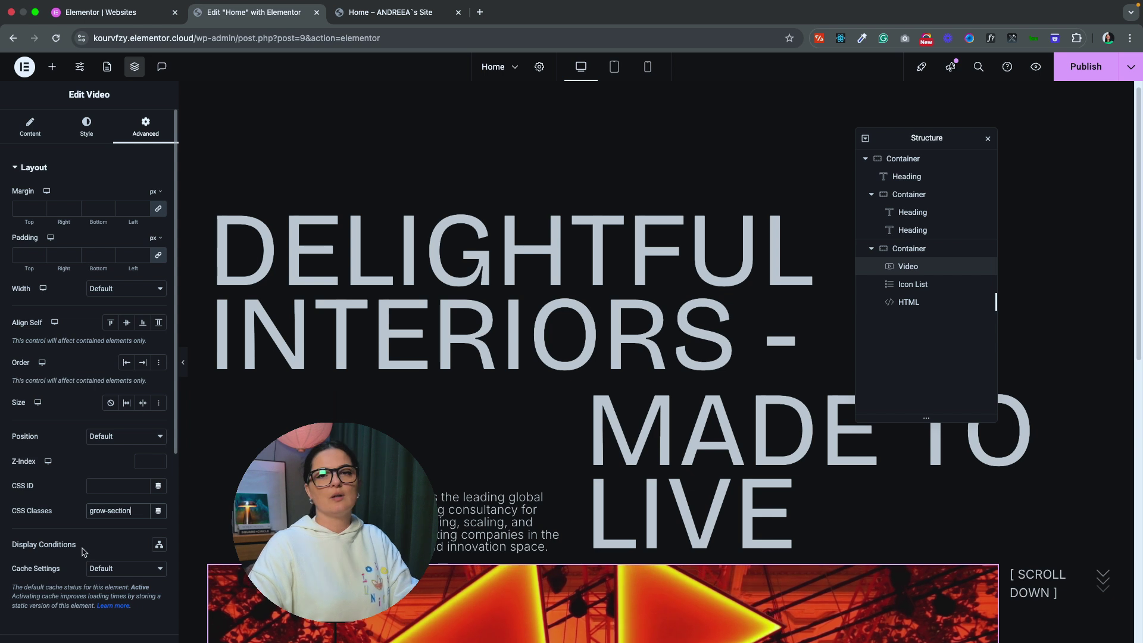
scroll(84, 551, "down", 1)
scroll(603, 514, "down", 8)
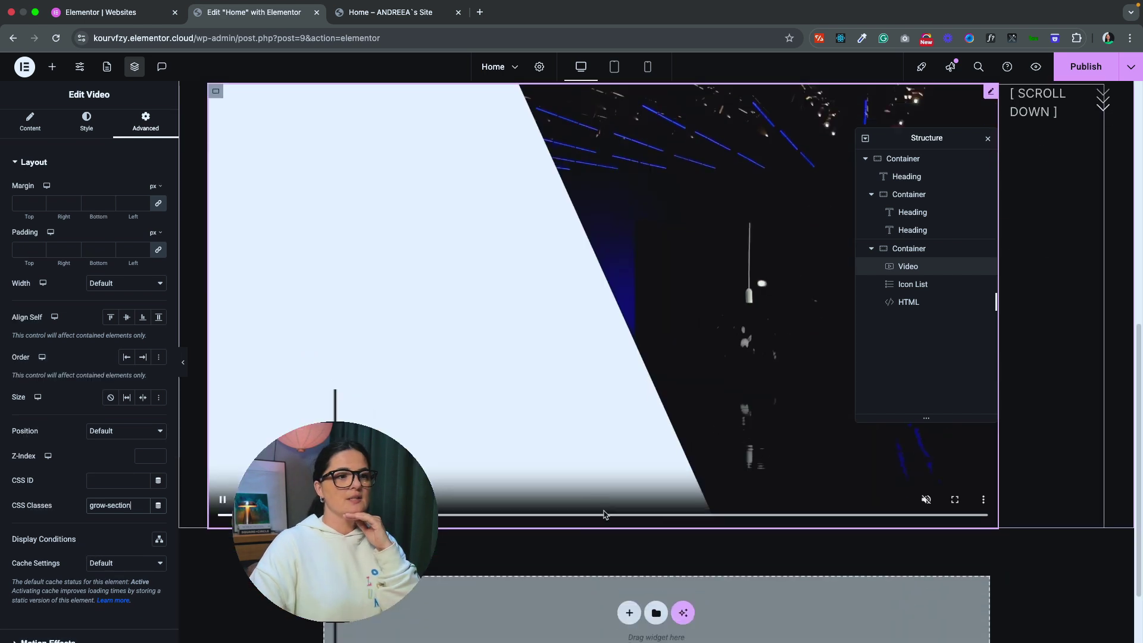
scroll(603, 515, "down", 1)
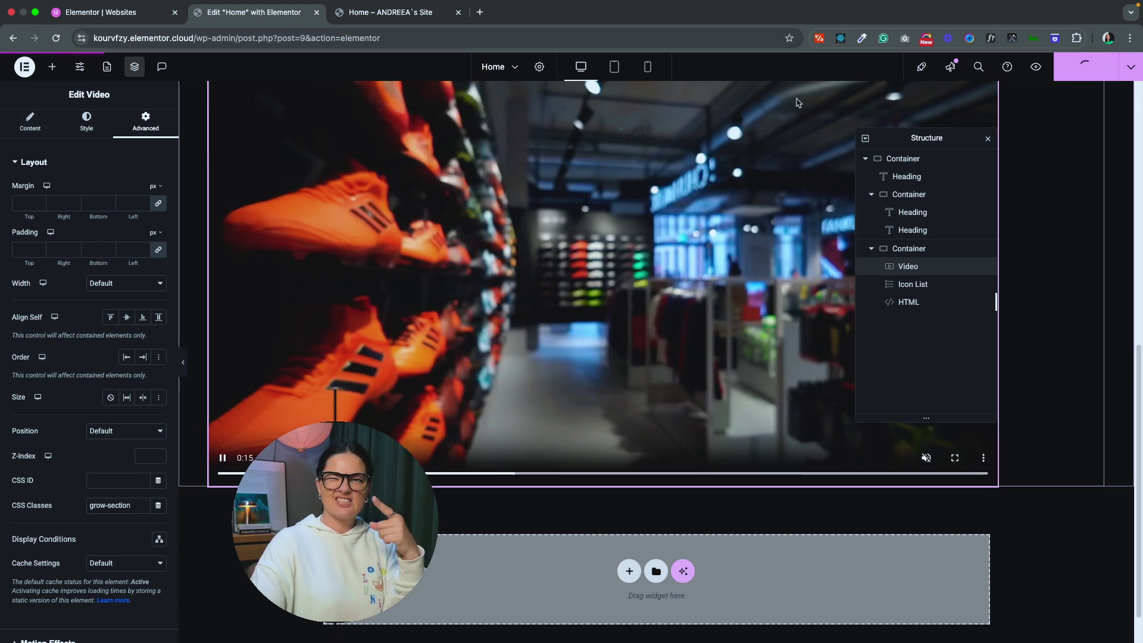
Preview the live page to check the video beside the "[ SCROLL DOWN ]" row, and return to the editor.
left_click(1036, 67)
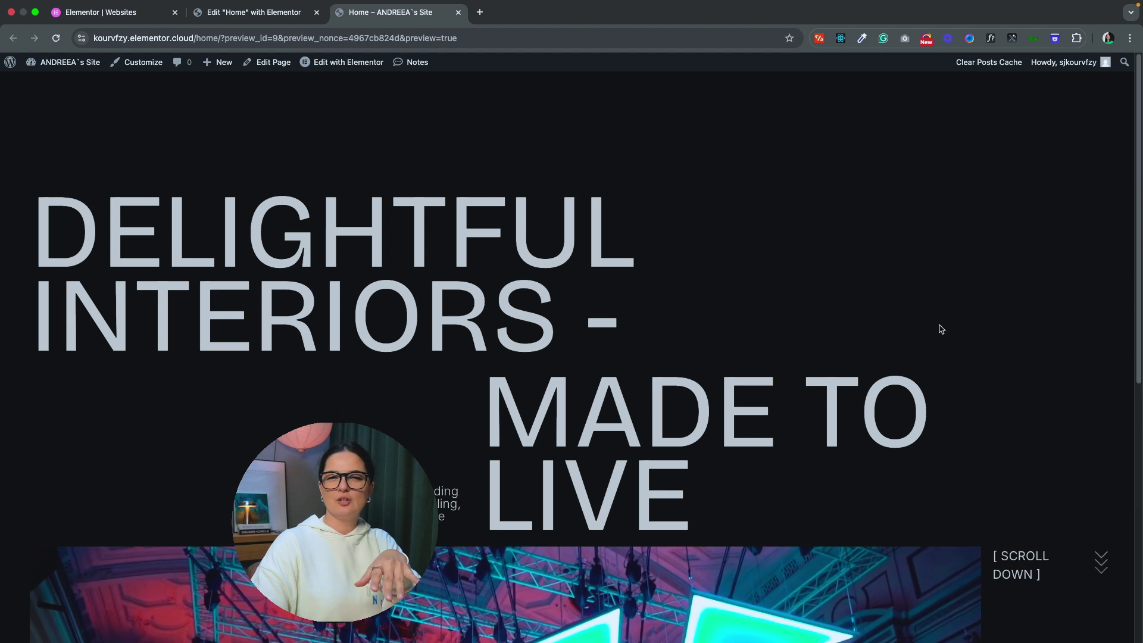
scroll(940, 328, "down", 3)
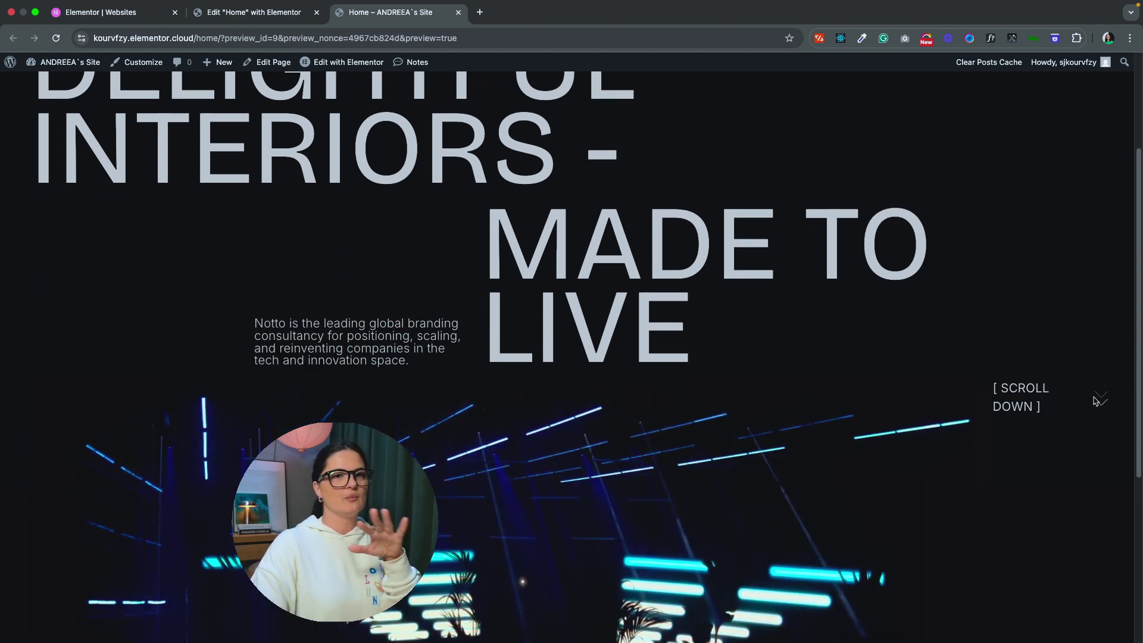
left_click(260, 13)
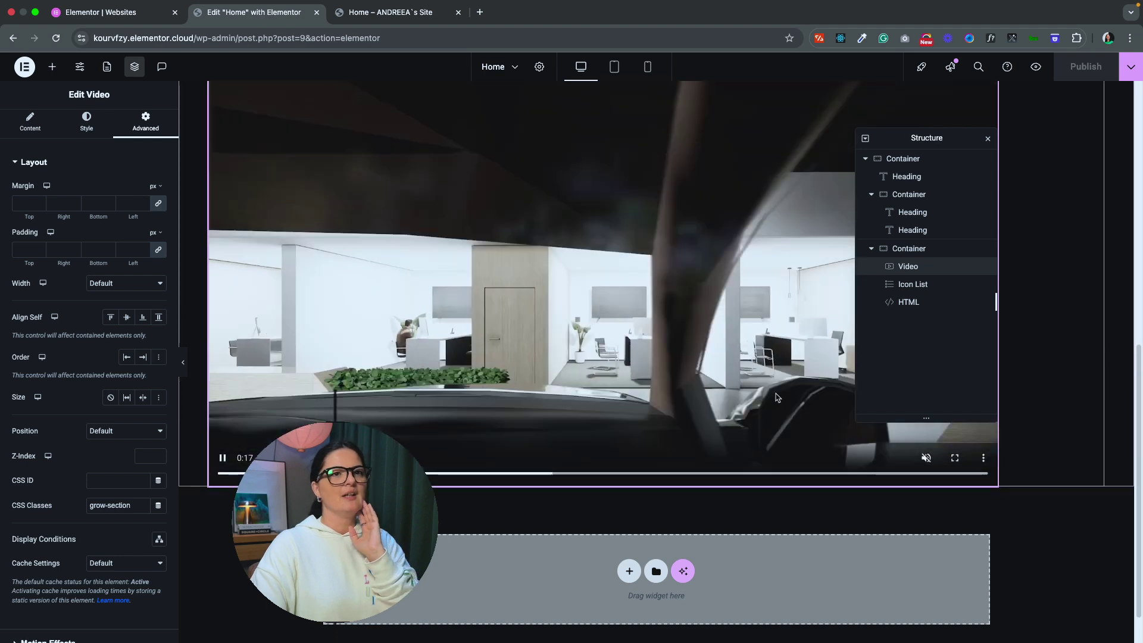
Give the "[ SCROLL DOWN ]" icon list a custom width of 235 px.
scroll(824, 372, "up", 2)
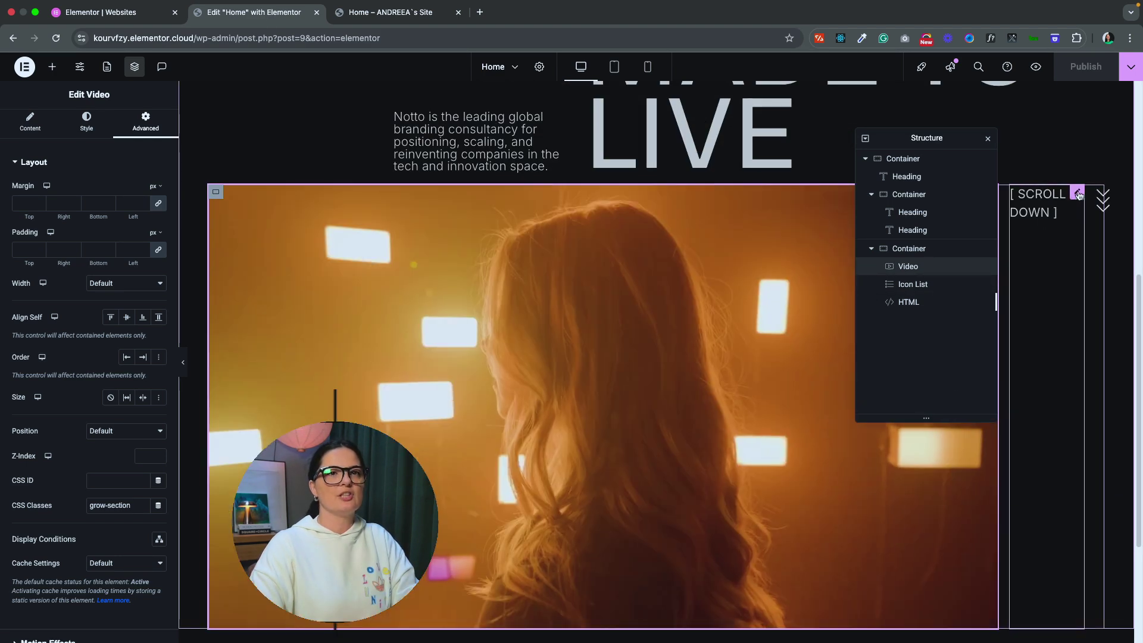
left_click(1078, 195)
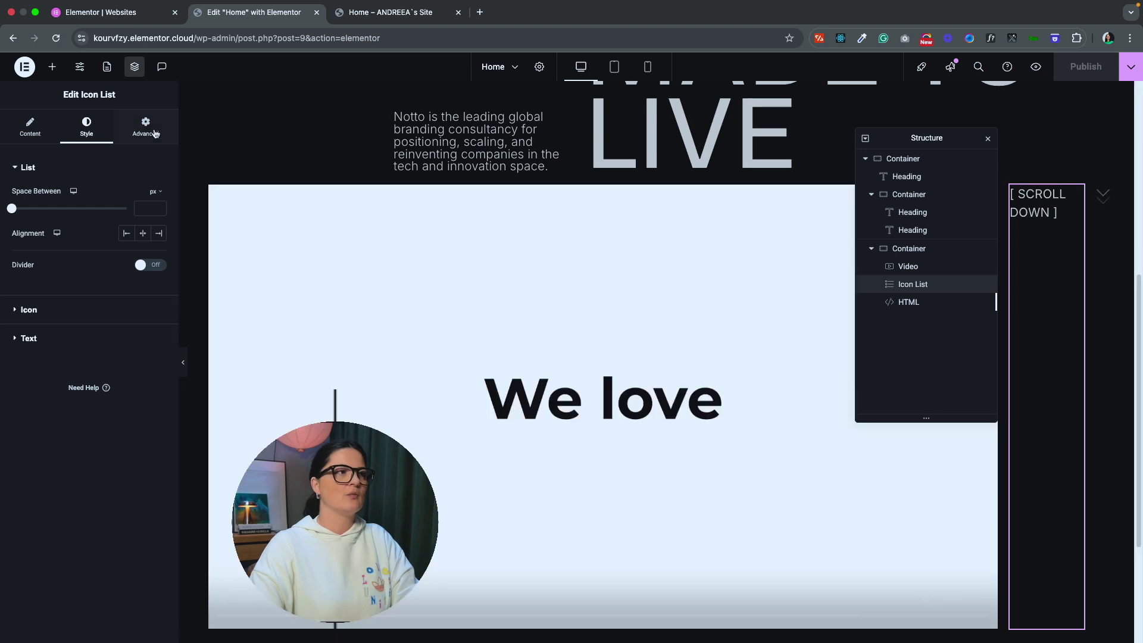
left_click(146, 127)
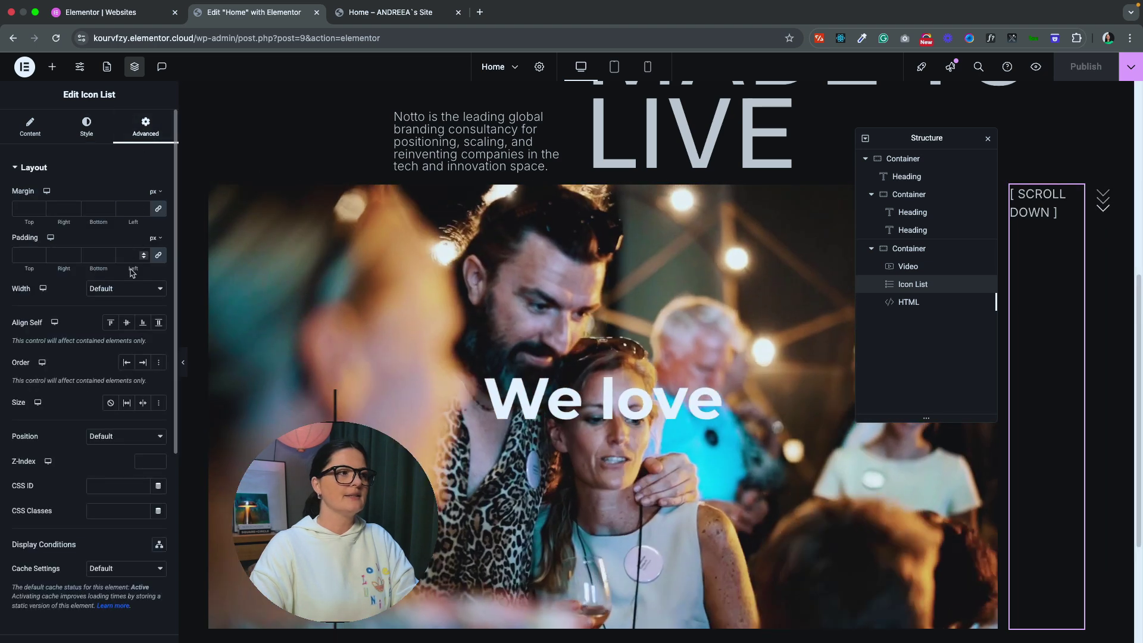
left_click(122, 289)
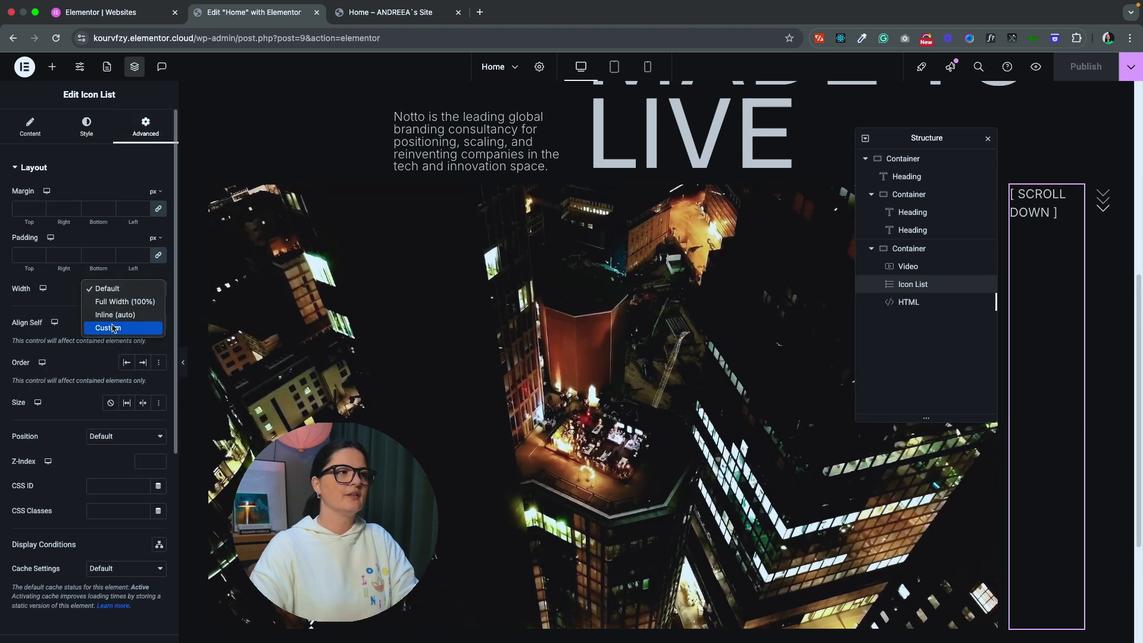
left_click(112, 327)
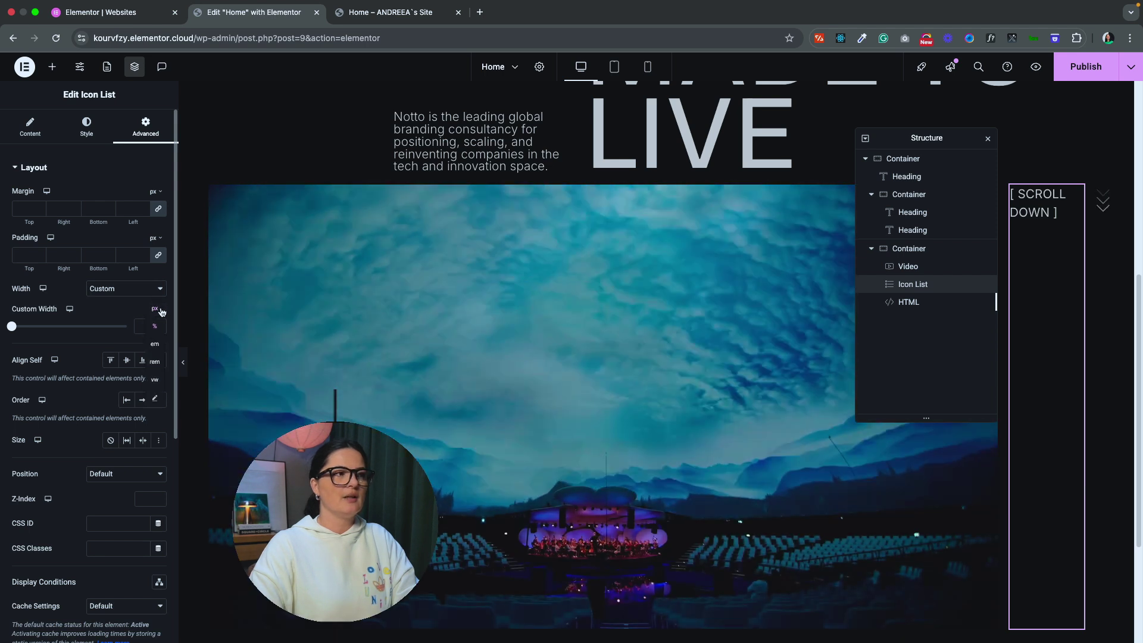
left_click(157, 310)
left_click(154, 307)
left_click_drag(11, 326, 39, 326)
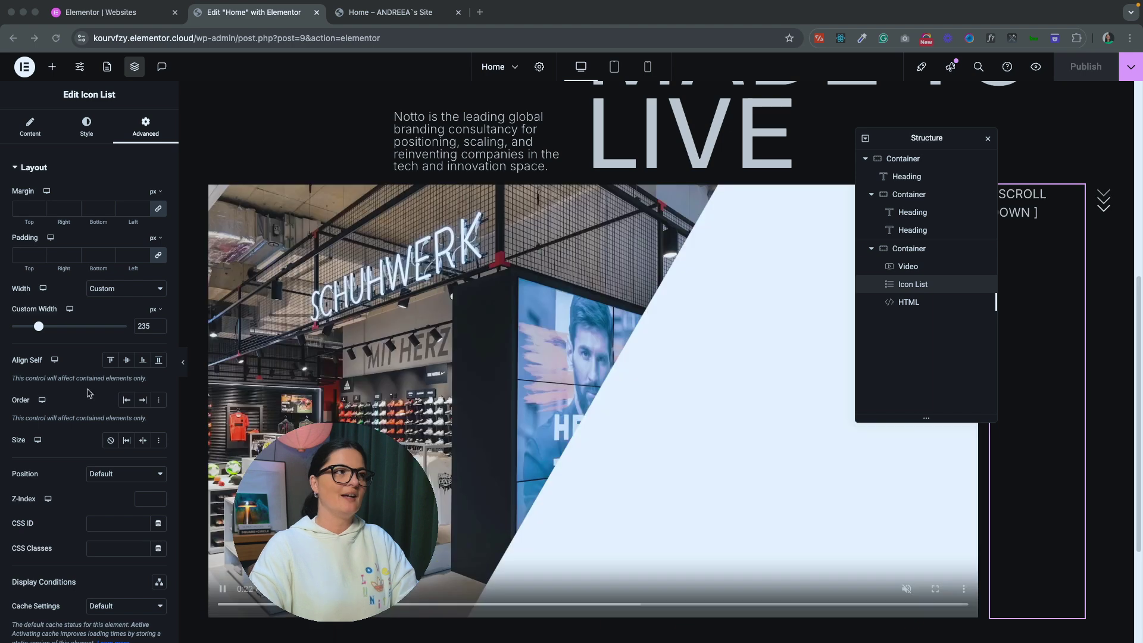
Add an HTML widget in a new container below the hero, paste the GSAP ScrollTrigger script for .grow-section, and publish the page.
scroll(596, 357, "down", 3)
left_click(52, 67)
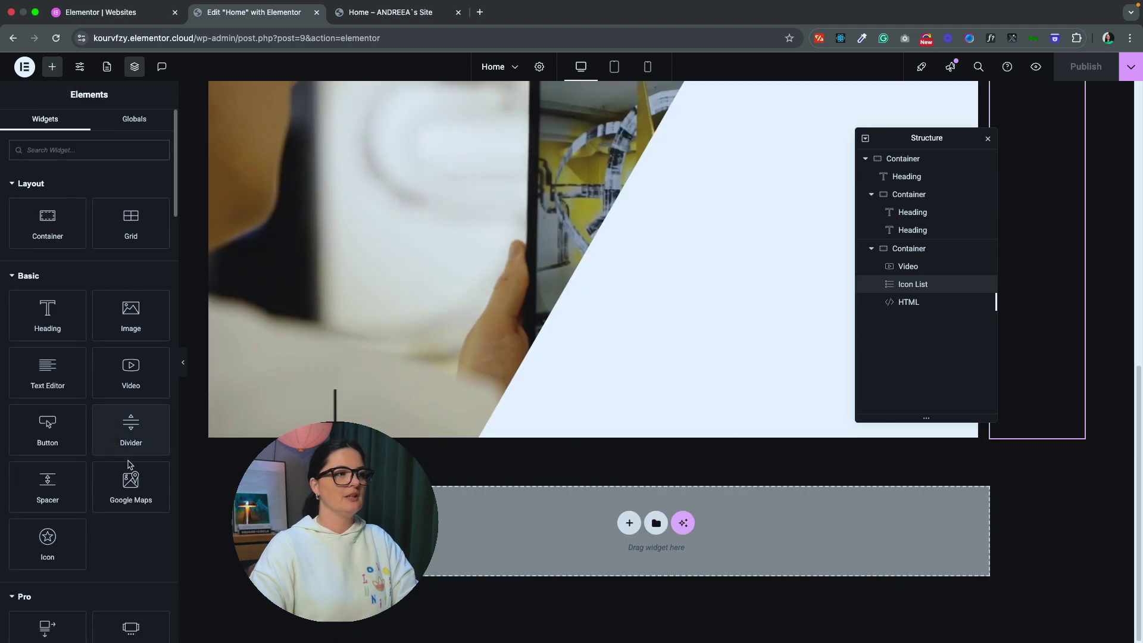
left_click(90, 150)
type("html")
left_click_drag(48, 194, 487, 538)
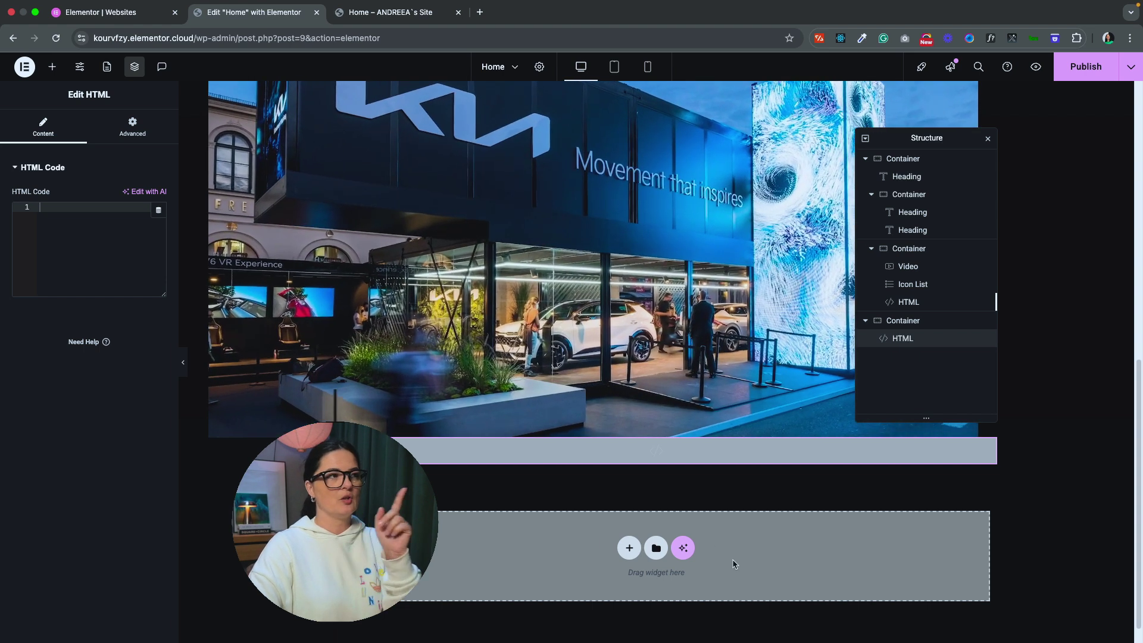
key("ctrl+v")
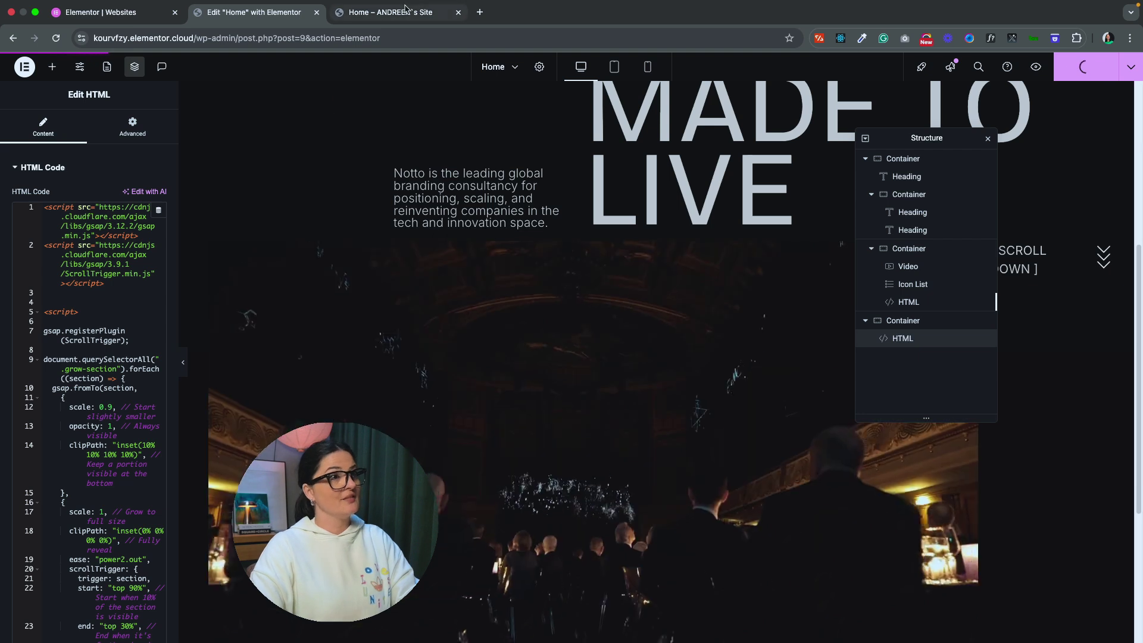
Preview the live page and scroll through it to examine the video's grow animation.
left_click(384, 12)
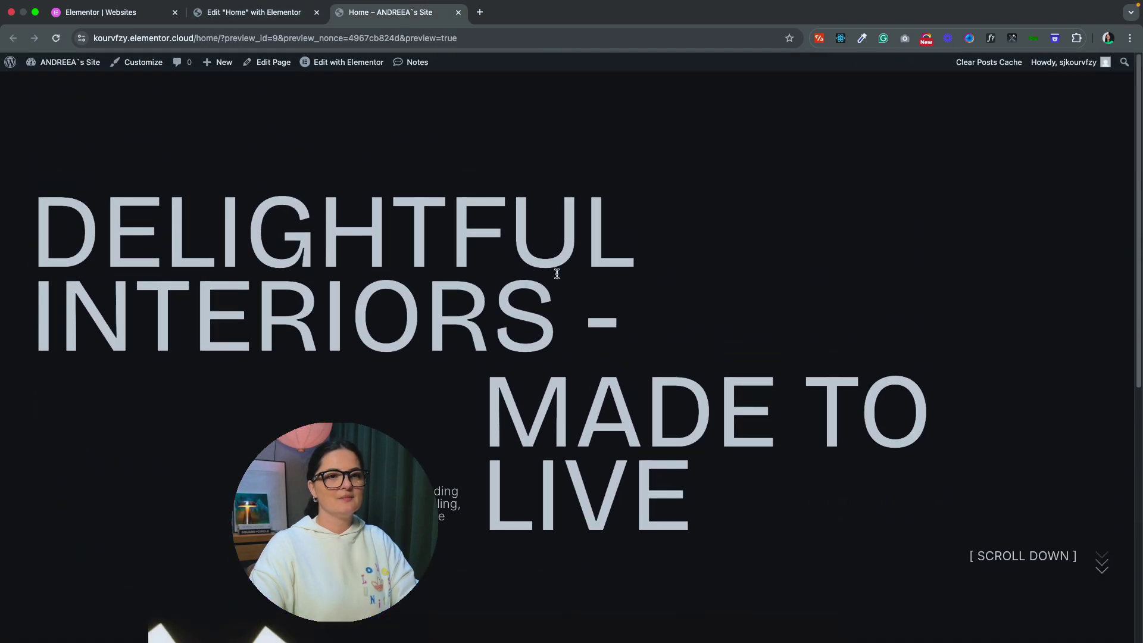
scroll(561, 298, "down", 4)
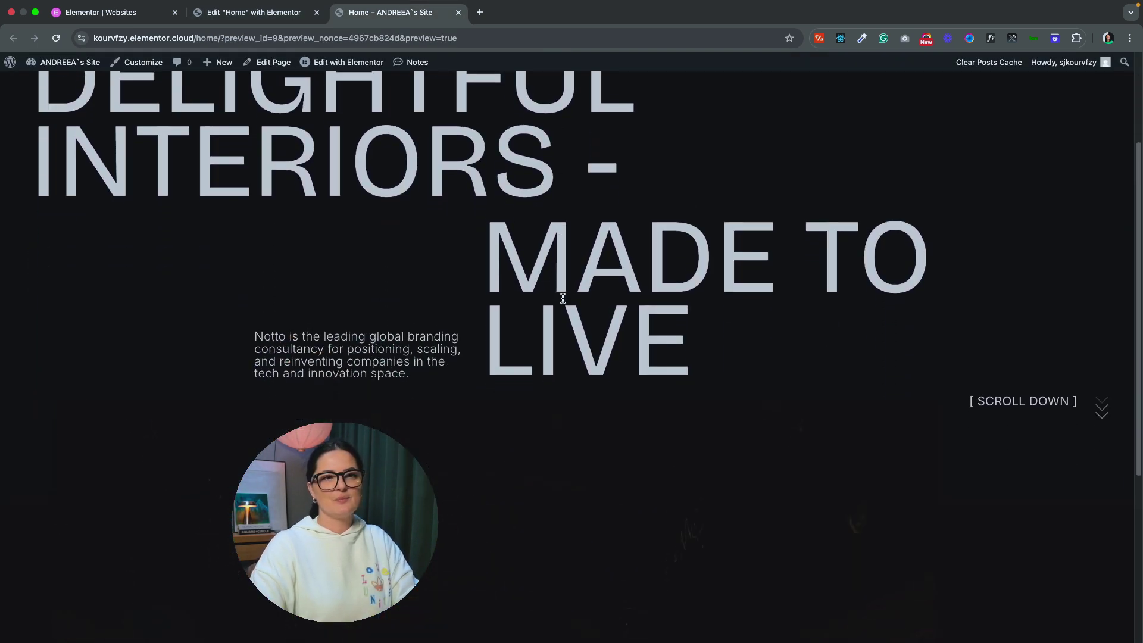
scroll(563, 299, "down", 2)
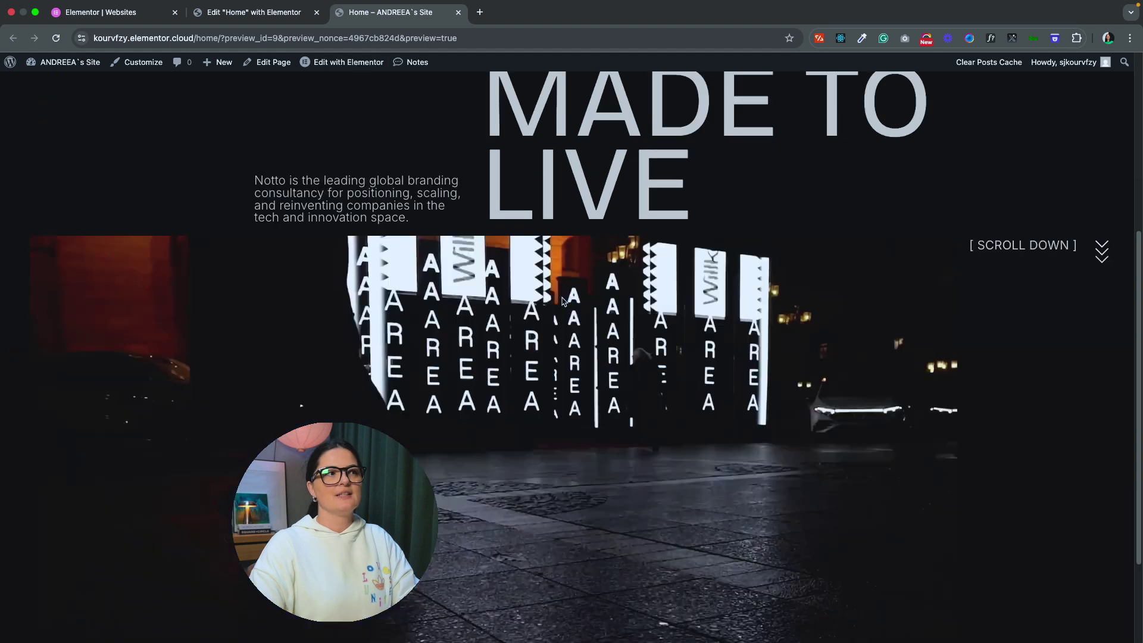
scroll(563, 301, "up", 6)
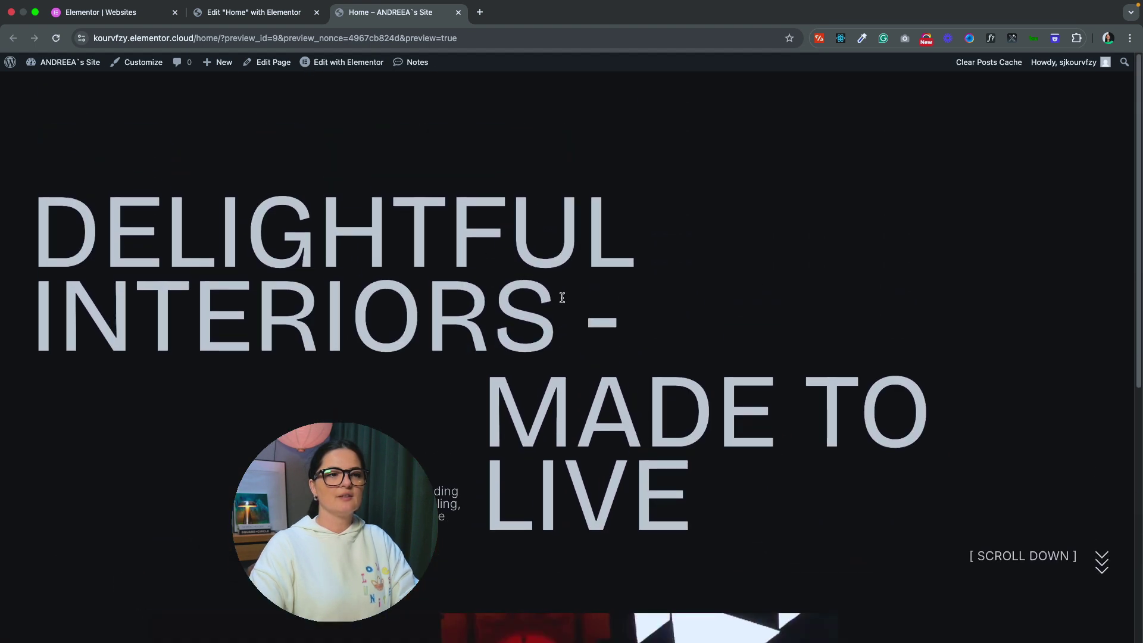
scroll(562, 298, "down", 7)
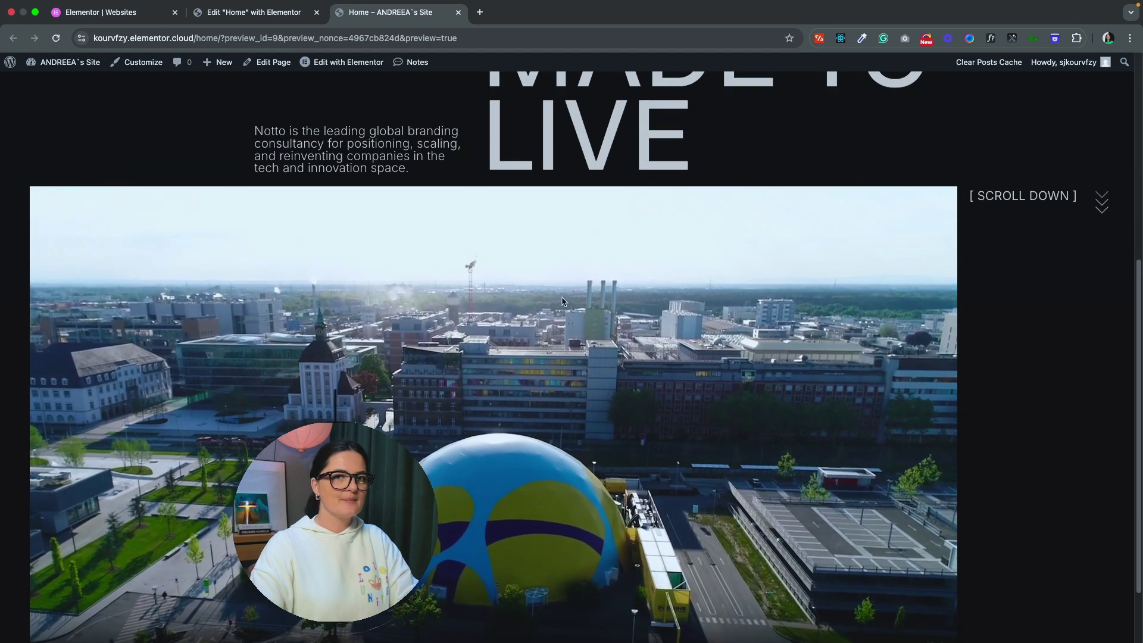
scroll(565, 302, "up", 3)
scroll(563, 302, "up", 2)
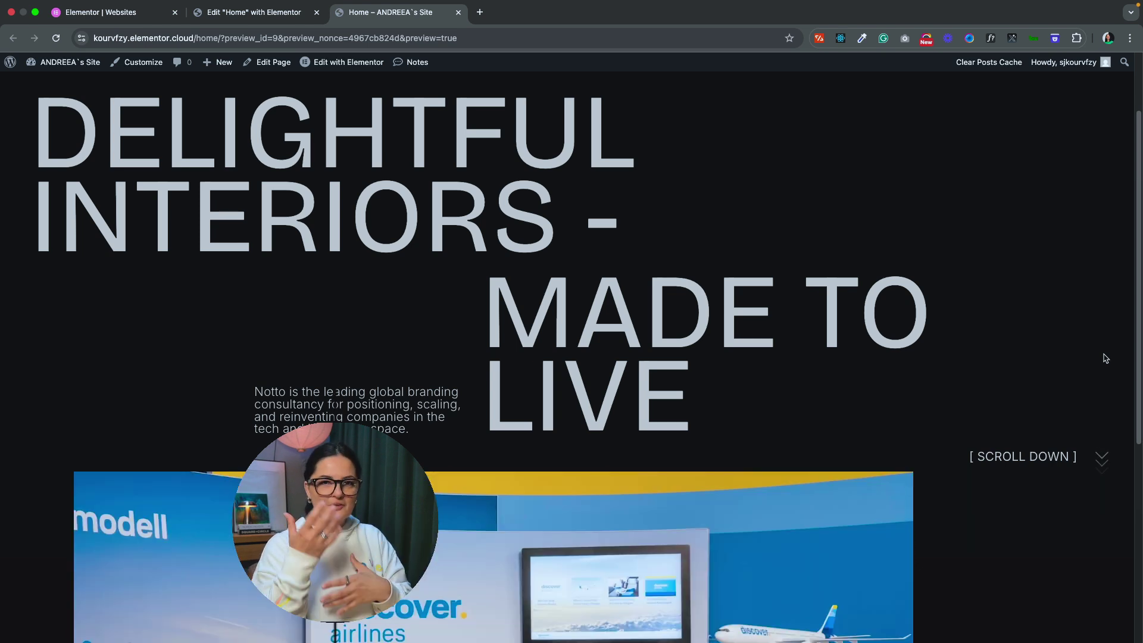
Return to the editor, open the WordPress dashboard, and start a new snippet in Elementor's Custom Code.
left_click(215, 18)
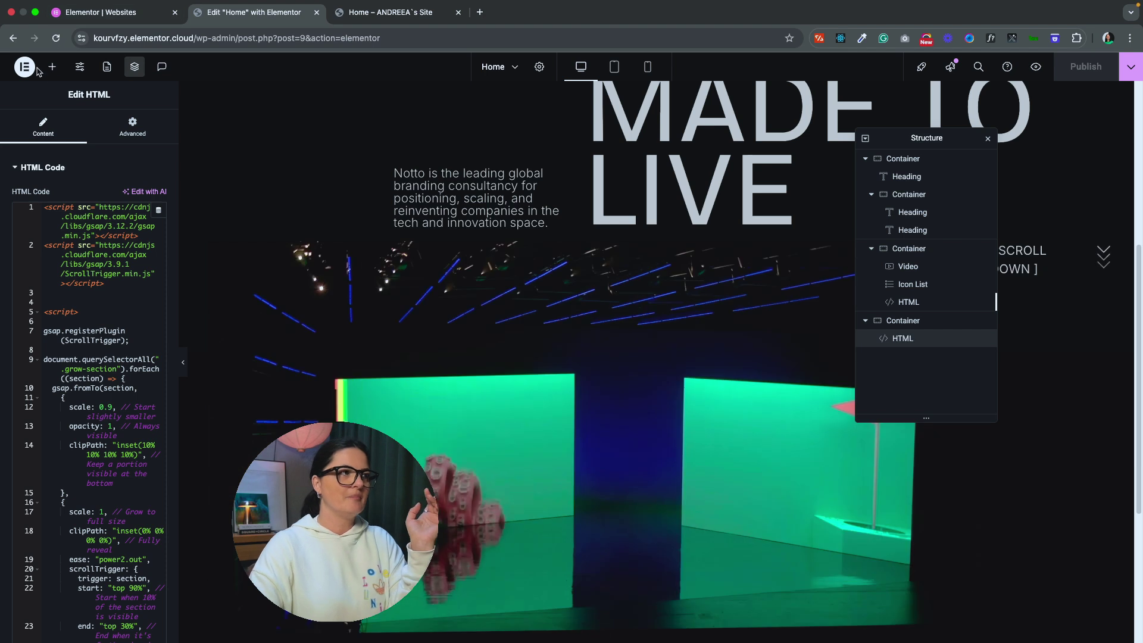
left_click(33, 68)
left_click(74, 205)
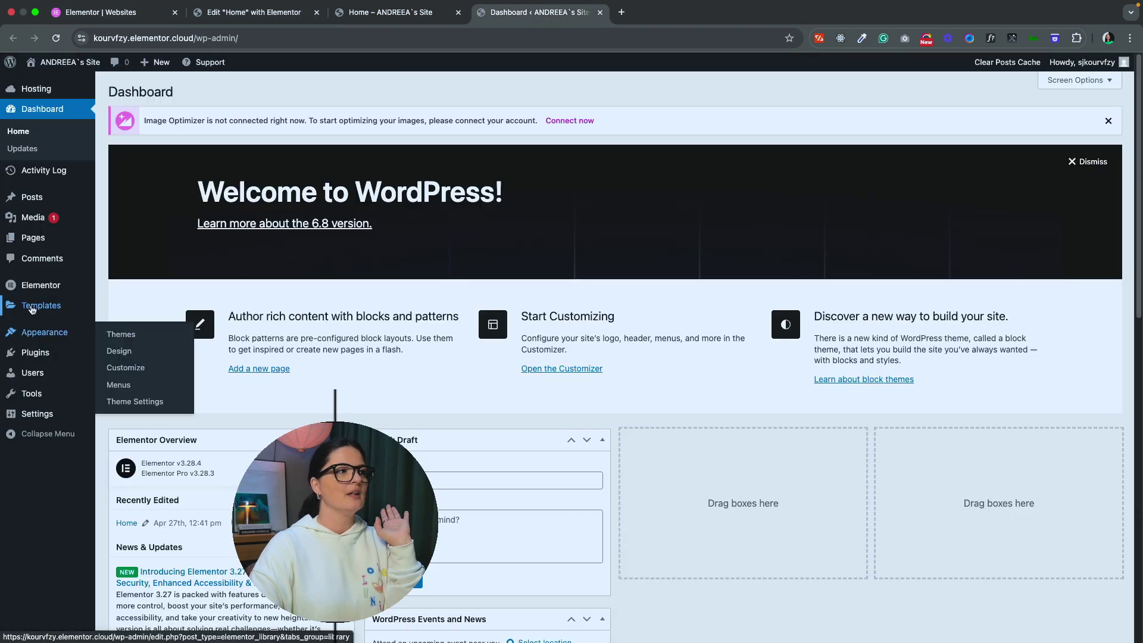
mouse_move(35, 296)
left_click(130, 373)
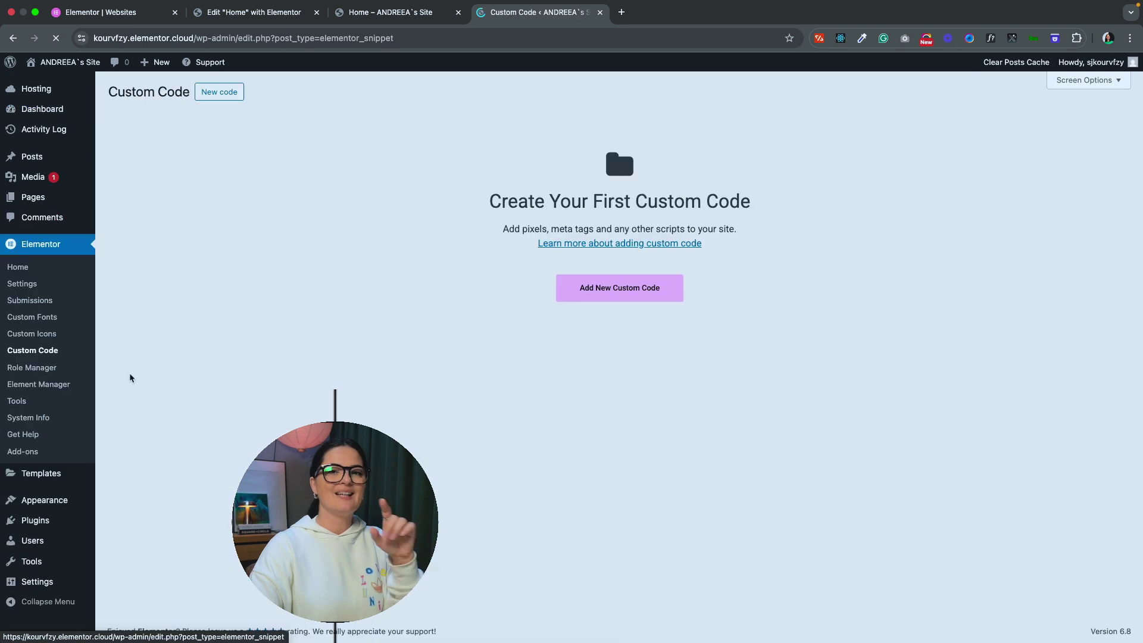
left_click(601, 317)
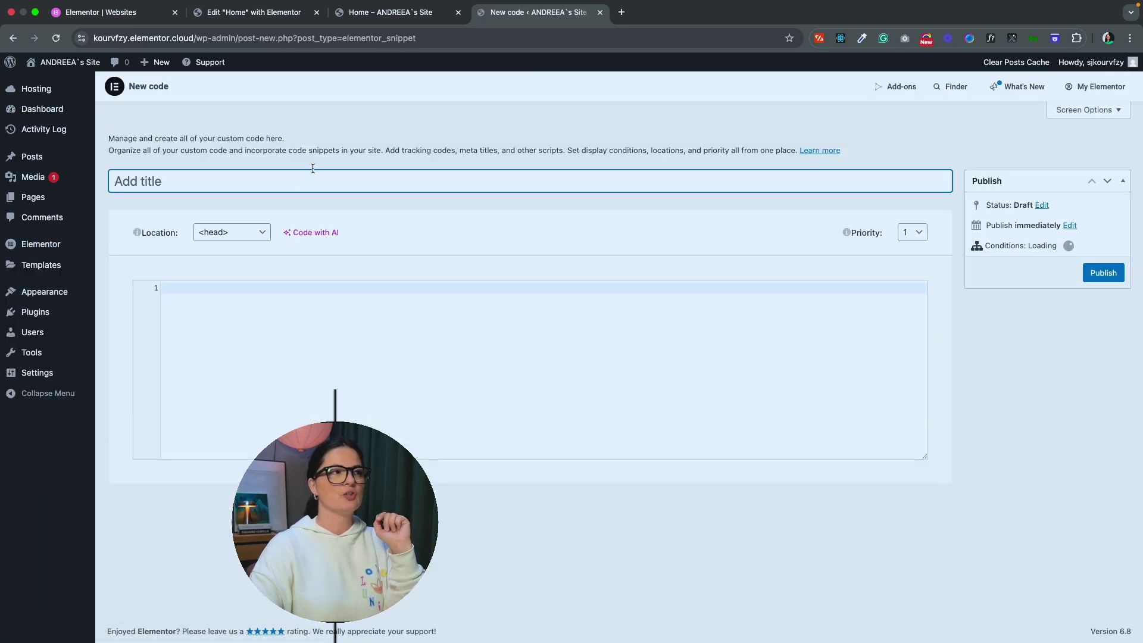
Title the snippet lenis, set its location to </body> - End, paste the Lenis smooth-scroll script, and publish it for the Entire Site.
left_click(254, 240)
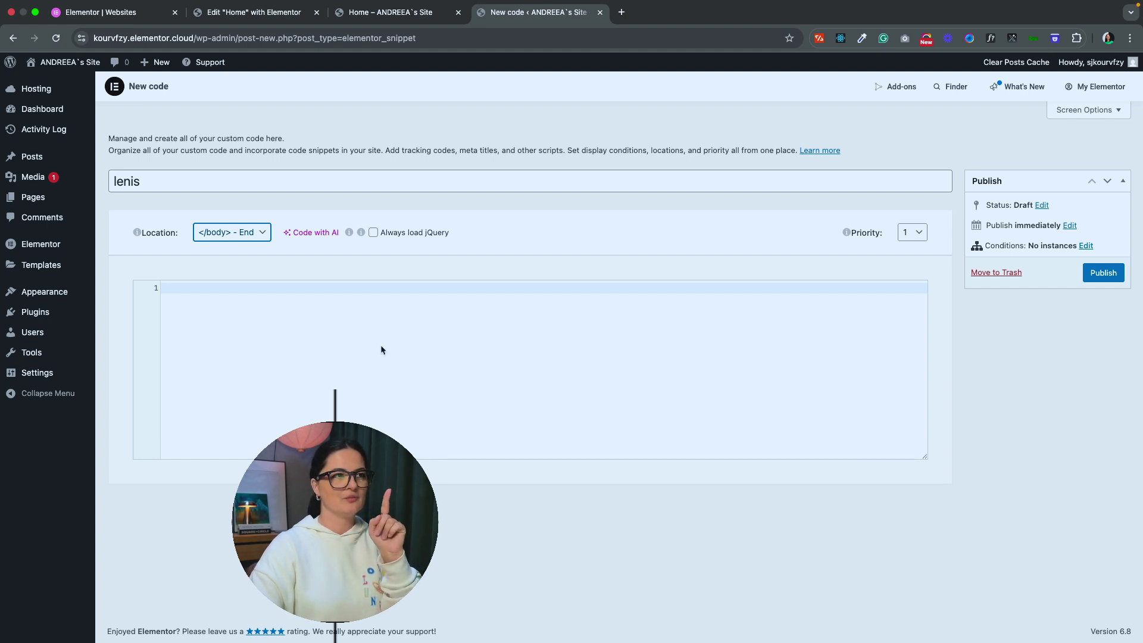
key("super+v")
left_click(1093, 273)
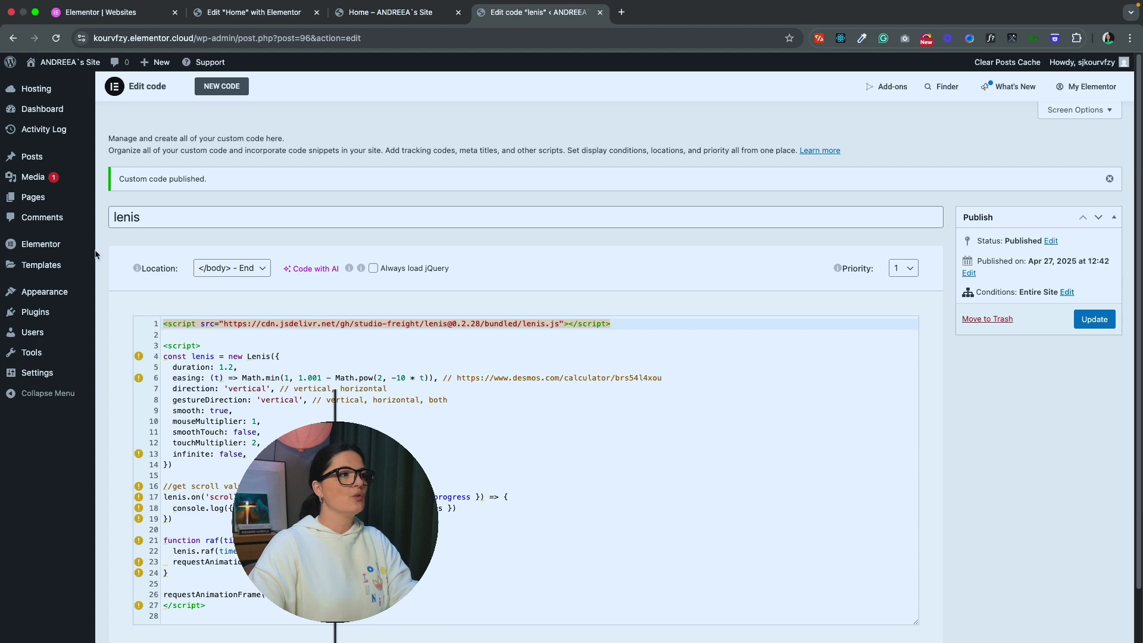
Paste the Lenis scroll-behavior rules into the site-wide custom CSS, remove the blank lines before html, and save the changes.
left_click(358, 18)
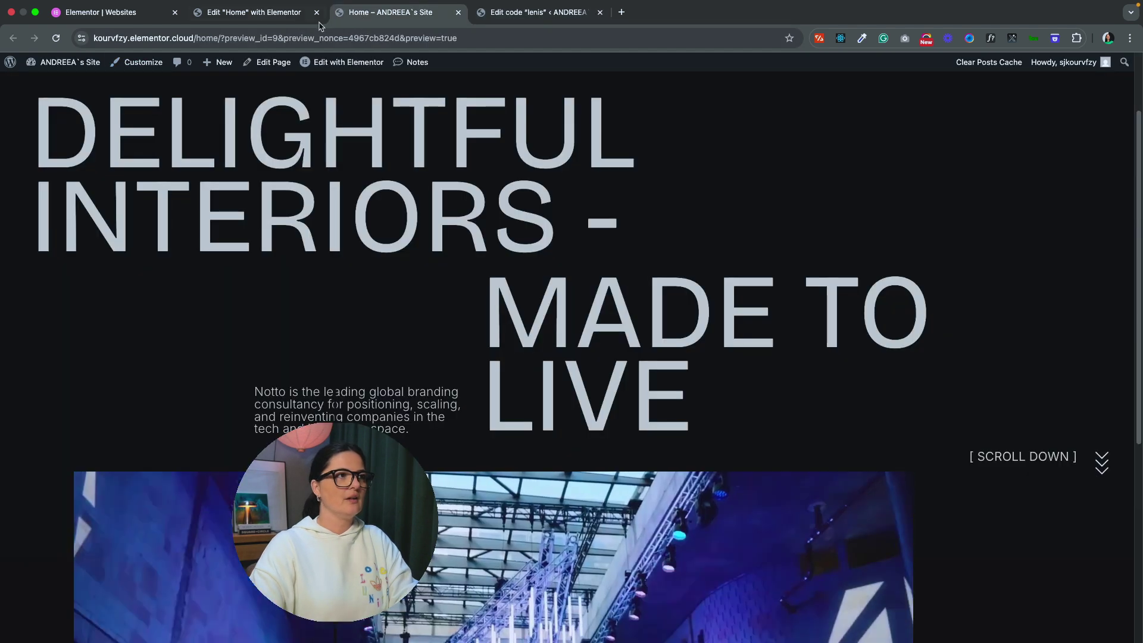
left_click(260, 21)
left_click(80, 67)
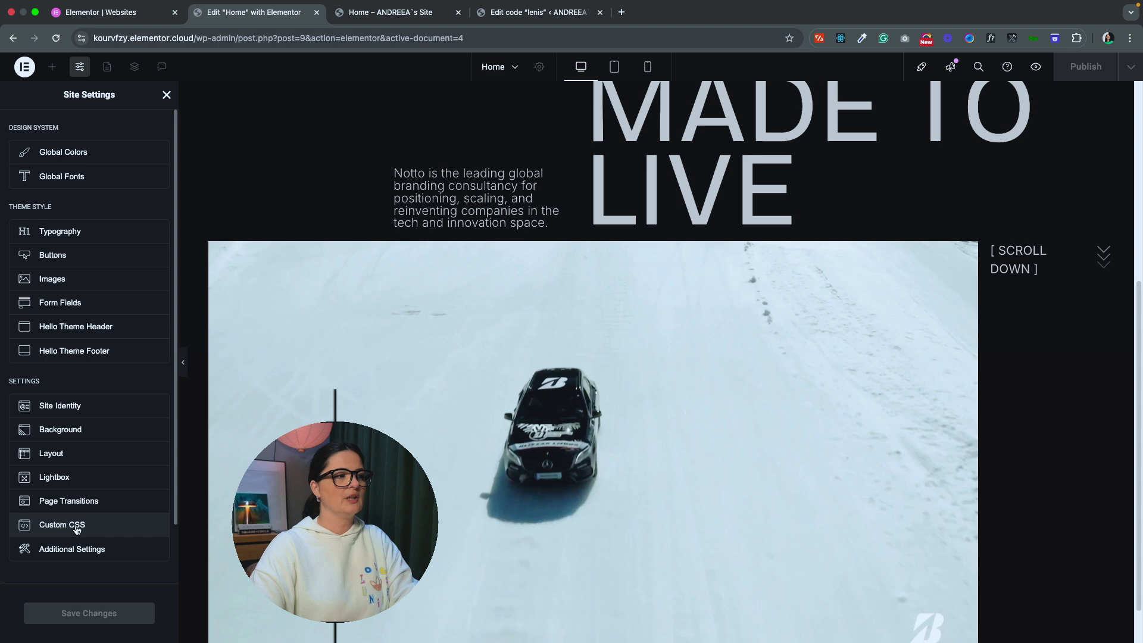
left_click(76, 524)
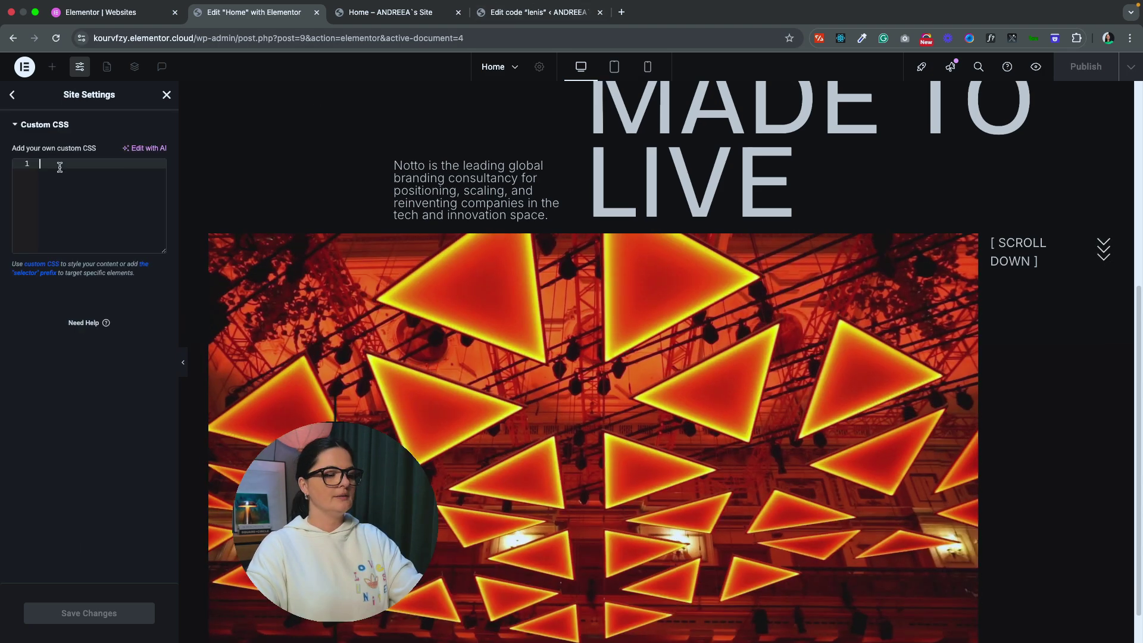
left_click(59, 166)
type("html {   scroll-behavior: auto !important; } html.lenis {   height: auto; } .lenis.lenis-smooth {   scroll-behavior: auto; } .lenis.lenis-smooth [data-lenis-prevent] {   overscroll-behavior: contain; } .lenis.lenis-stopped {   overflow: hidden; }")
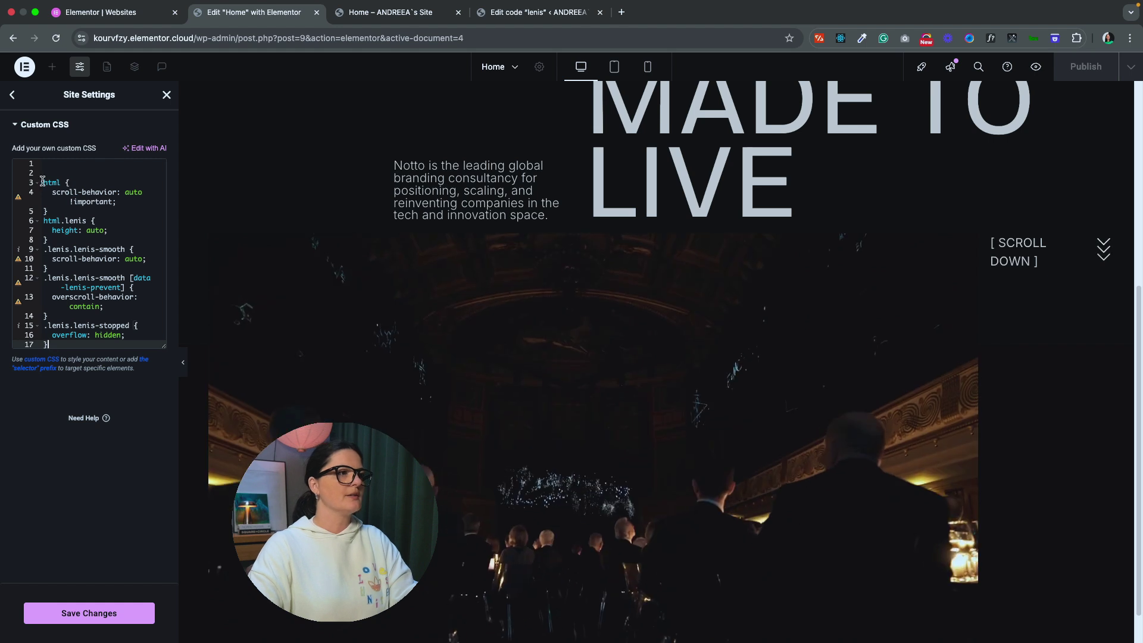
key("Delete")
key("Delete")
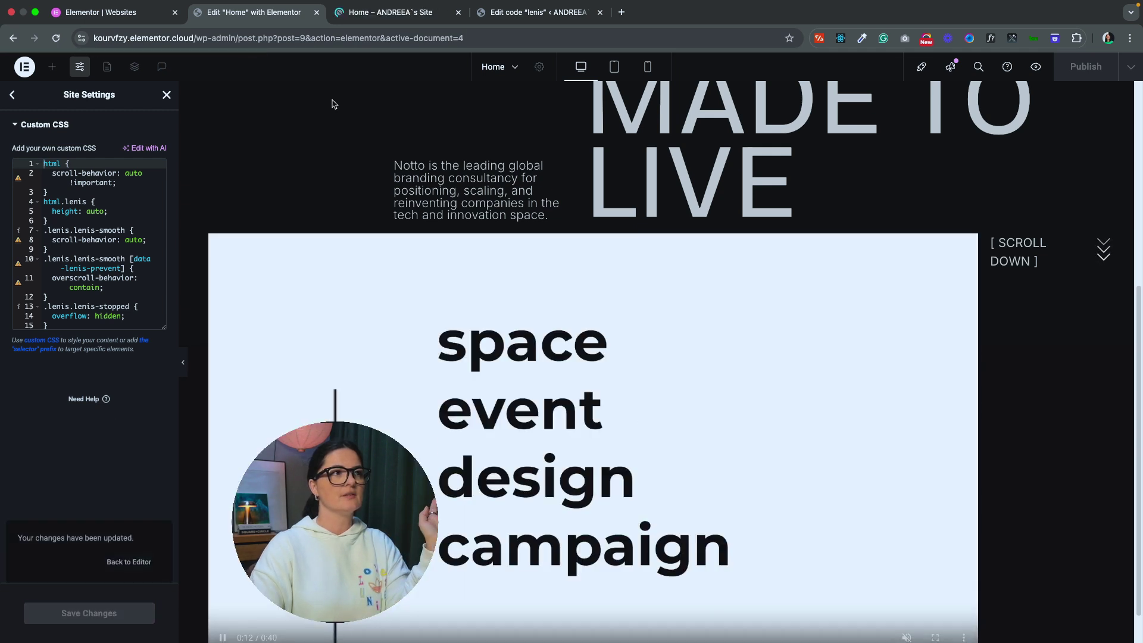
Preview the live page to check the smooth scrolling and video growth, then return to the editor and close the site settings.
left_click(388, 12)
scroll(925, 339, "down", 4)
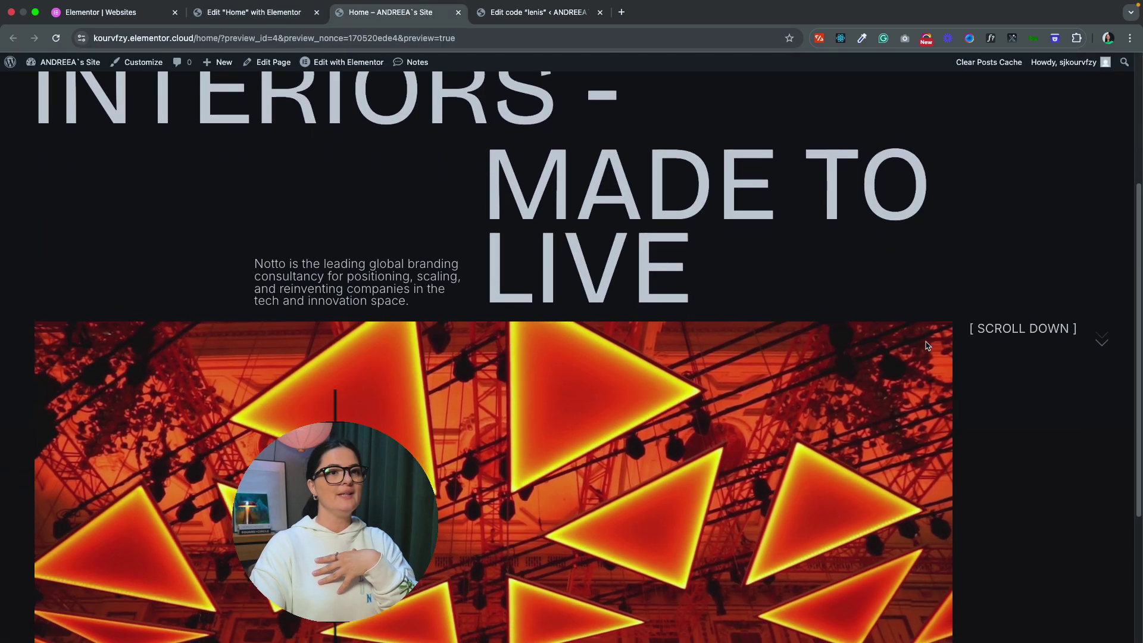
scroll(1036, 368, "up", 4)
scroll(1038, 370, "down", 4)
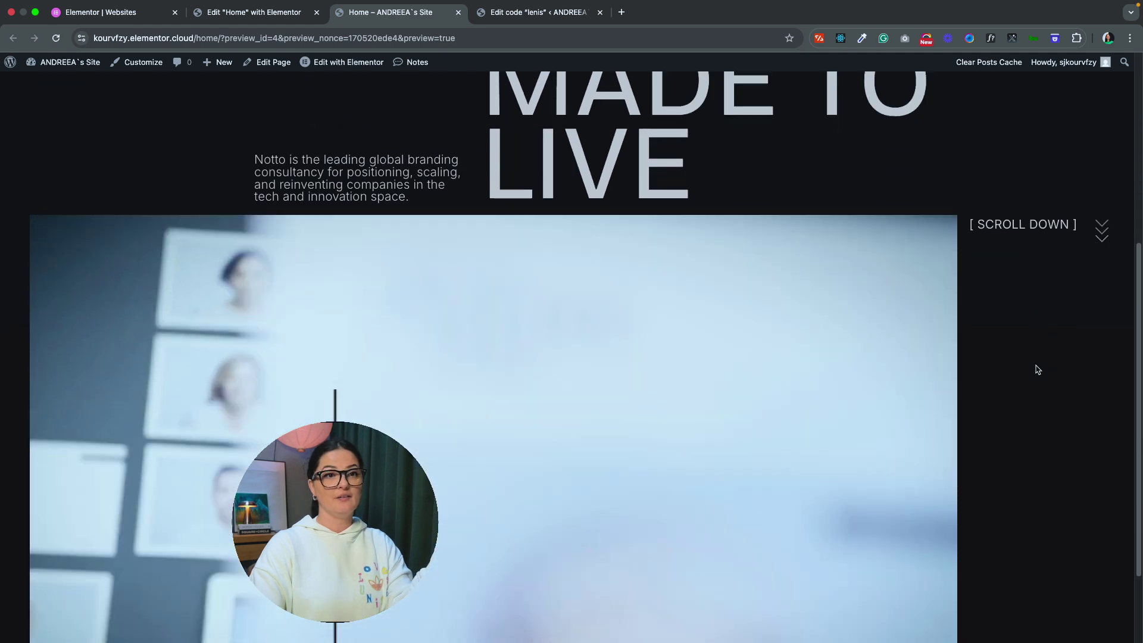
scroll(1038, 370, "down", 2)
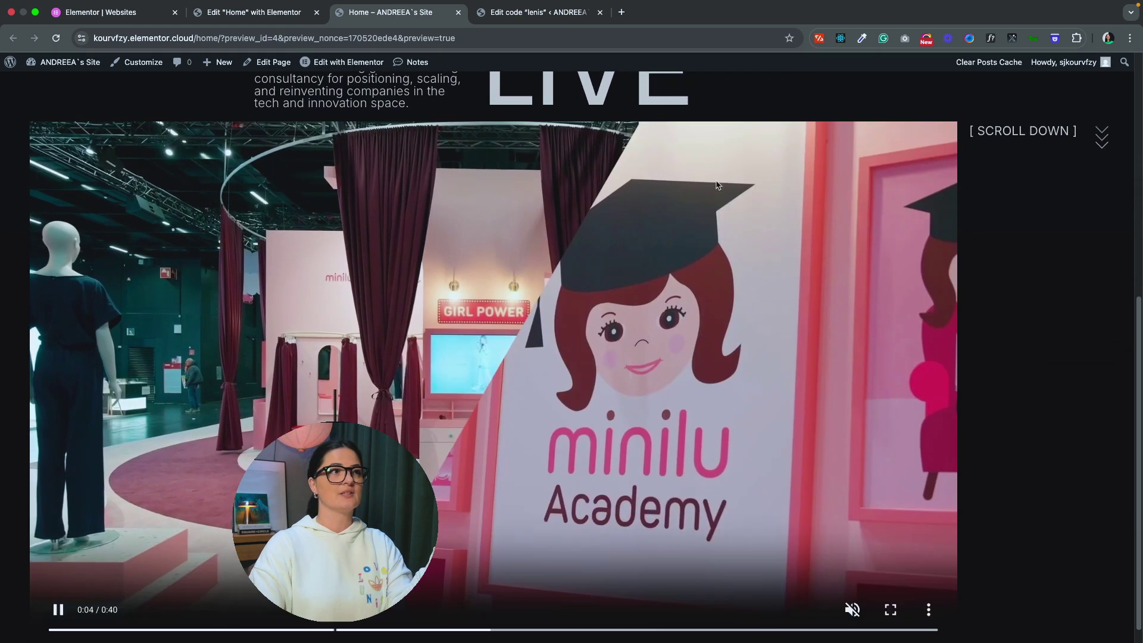
key("ctrl+shift+Tab")
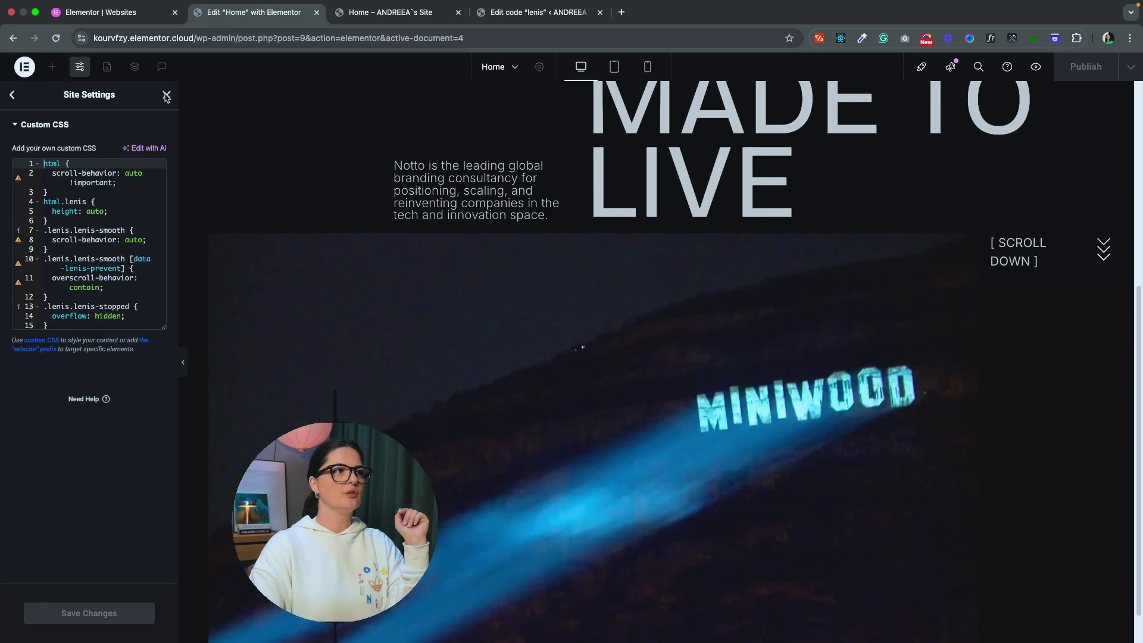
left_click(166, 95)
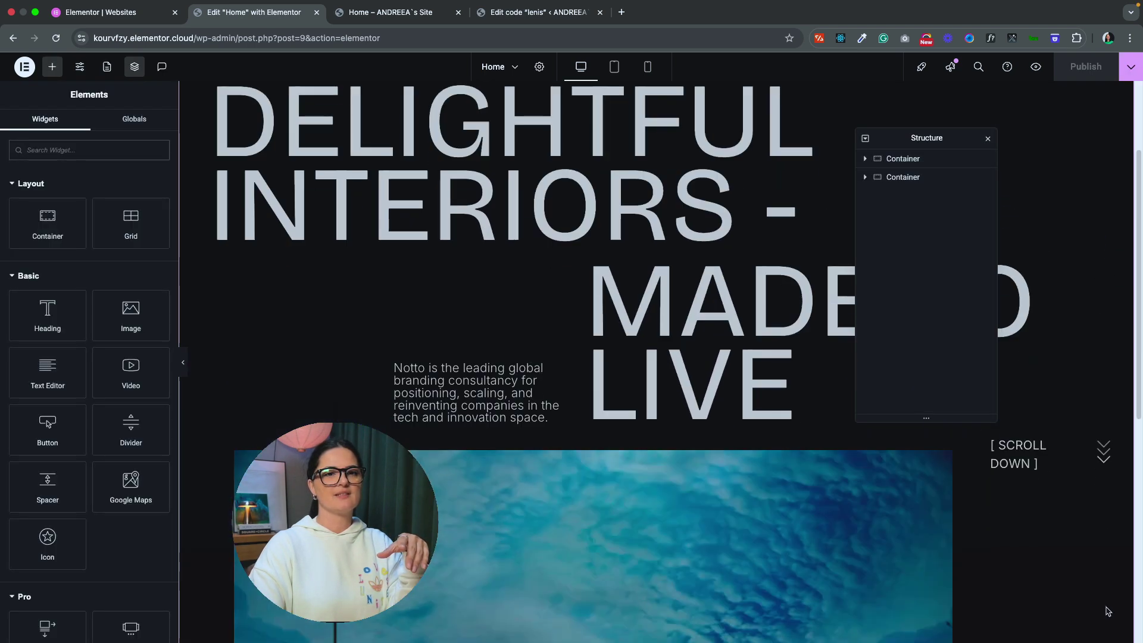
In the scroll arrows HTML widget's custom CSS, set the .m_scroll_arrows width and height to 13px.
left_click(1101, 446)
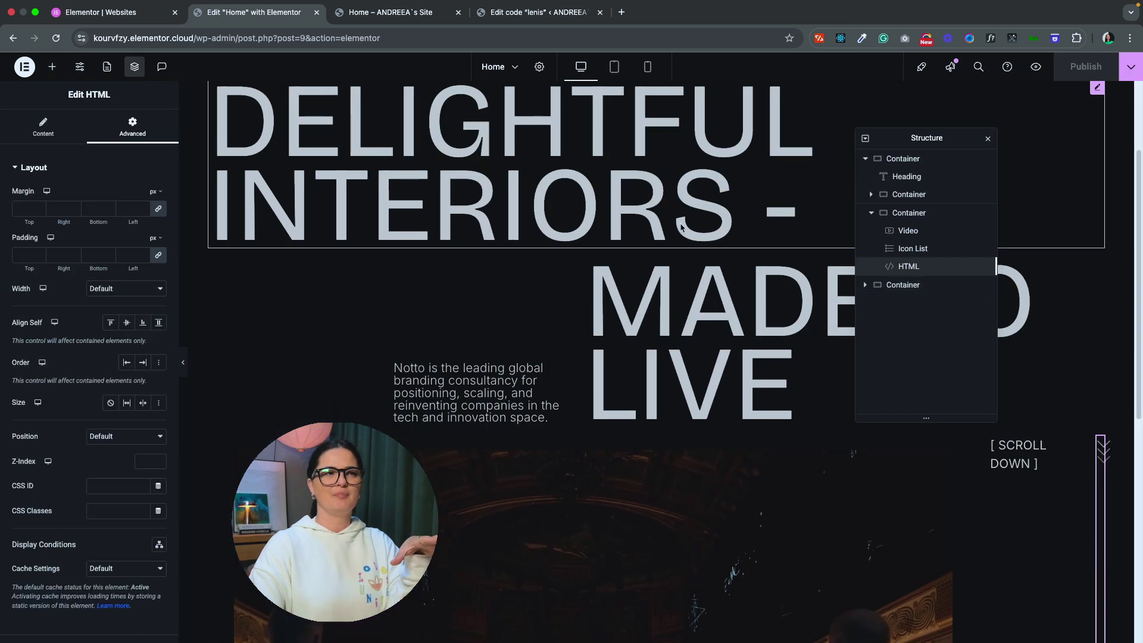
scroll(54, 558, "down", 5)
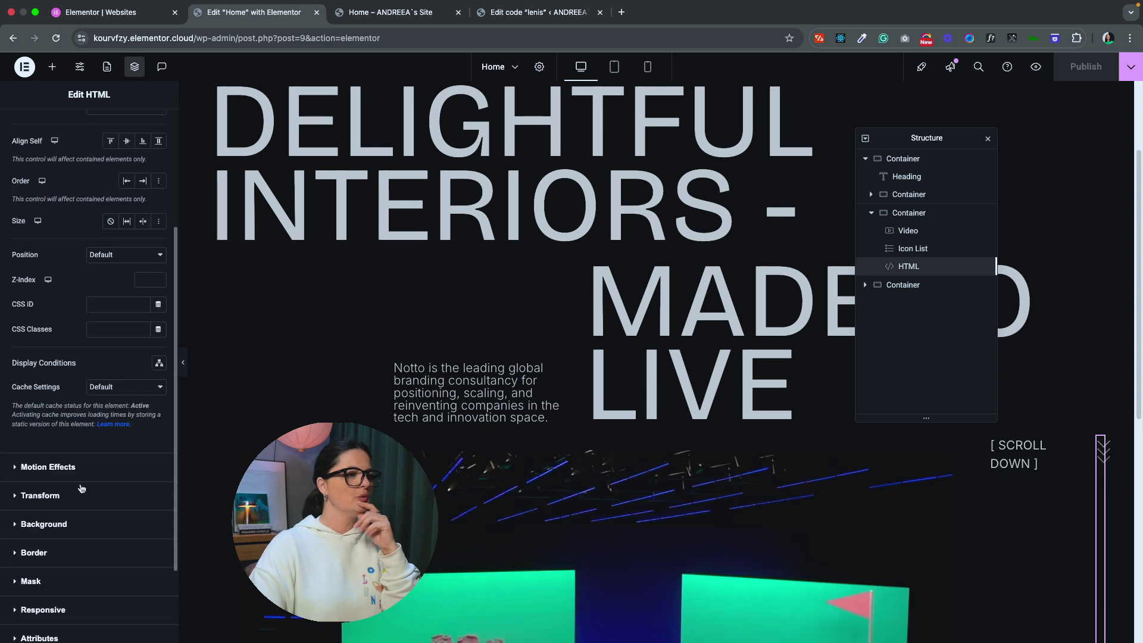
left_click(55, 558)
scroll(144, 476, "down", 3)
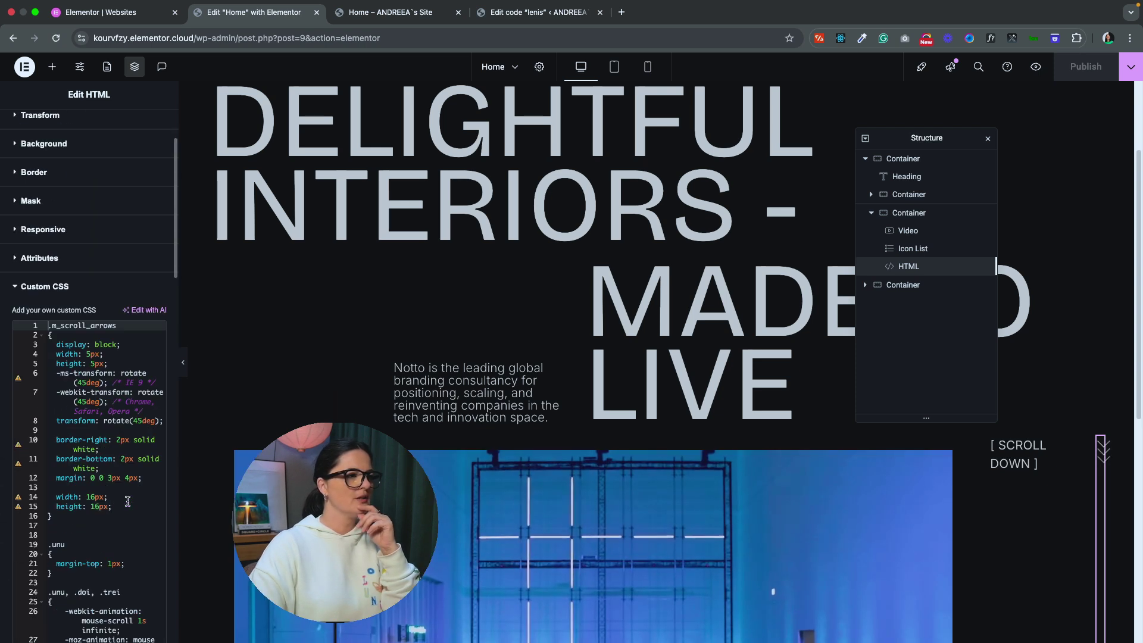
left_click_drag(175, 444, 261, 447)
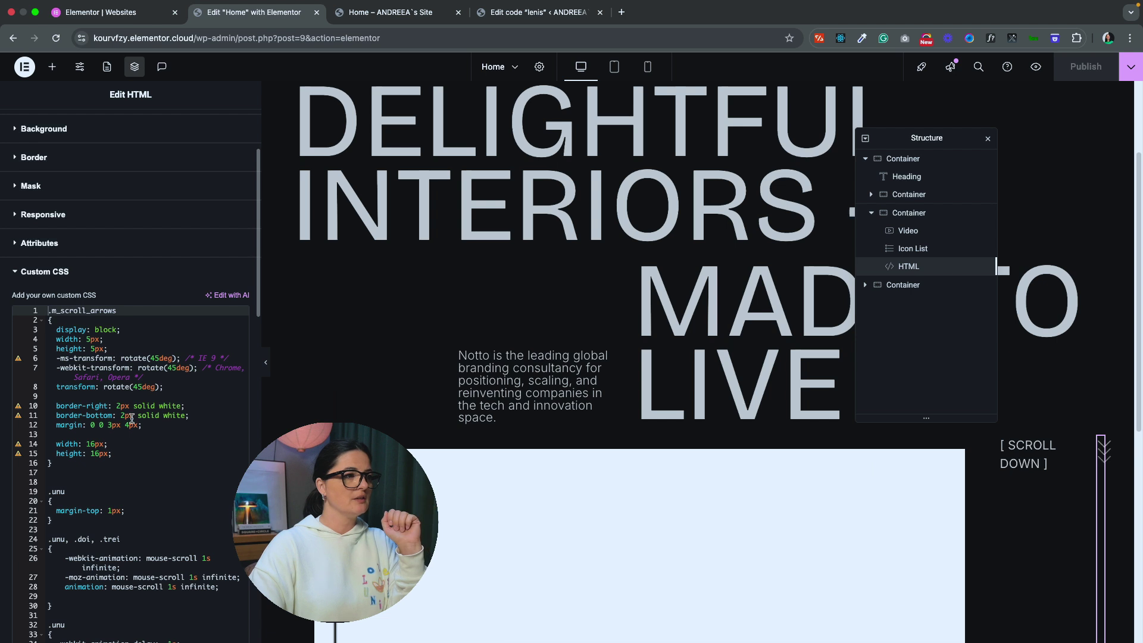
left_click(94, 443)
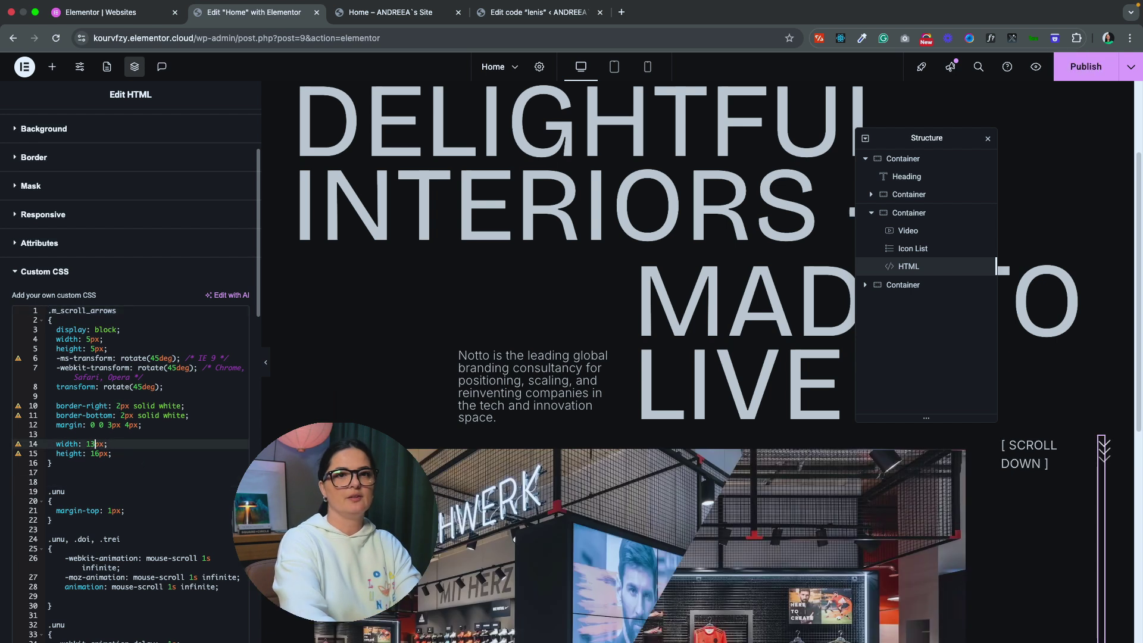
type("3")
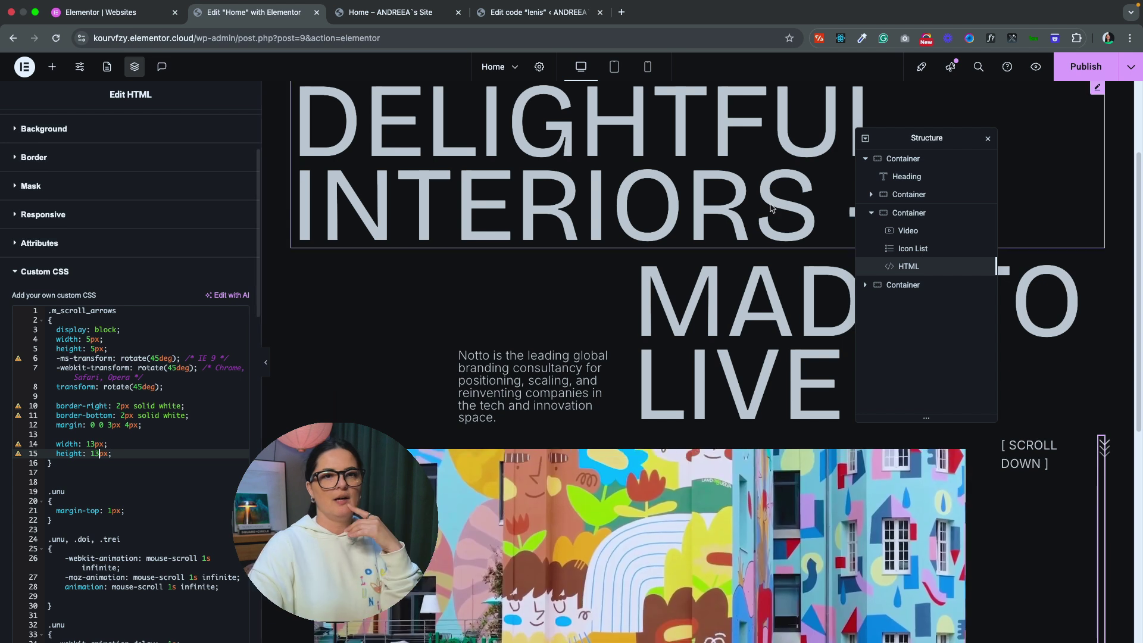
Reload the live page preview, check the resized arrows, video growth and smooth scrolling, and return to the editor.
left_click(442, 21)
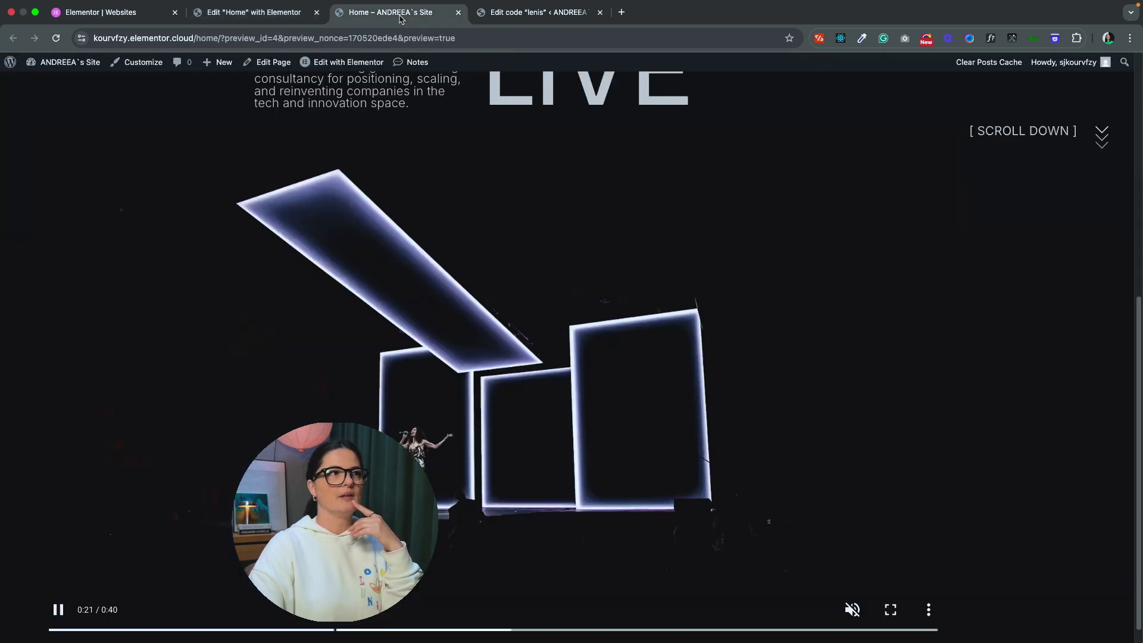
key("super+r")
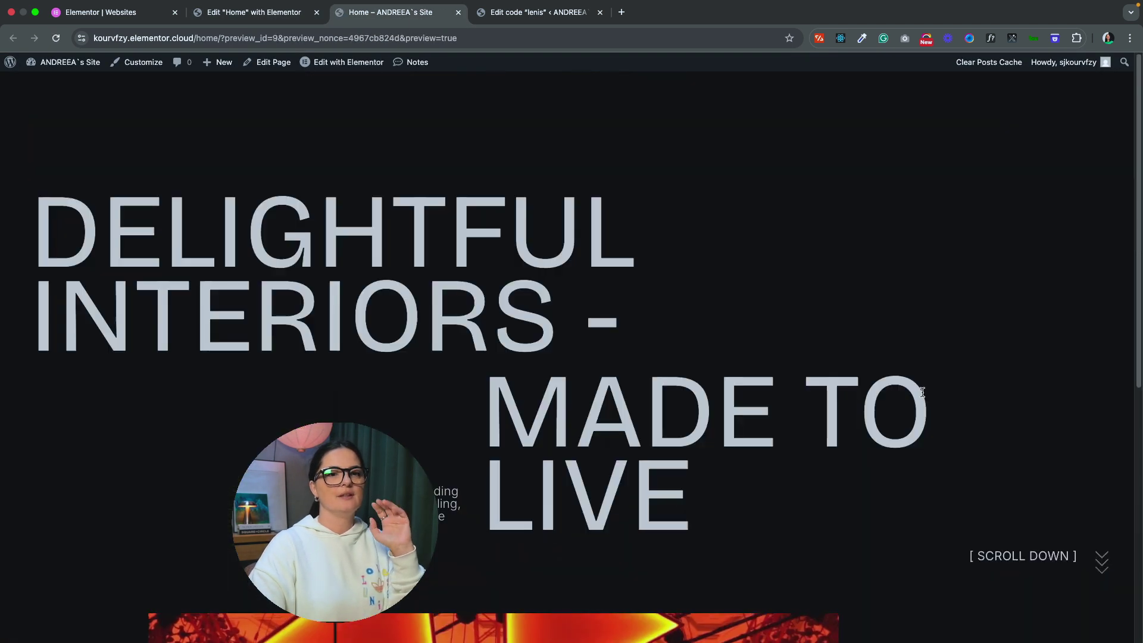
scroll(922, 391, "down", 5)
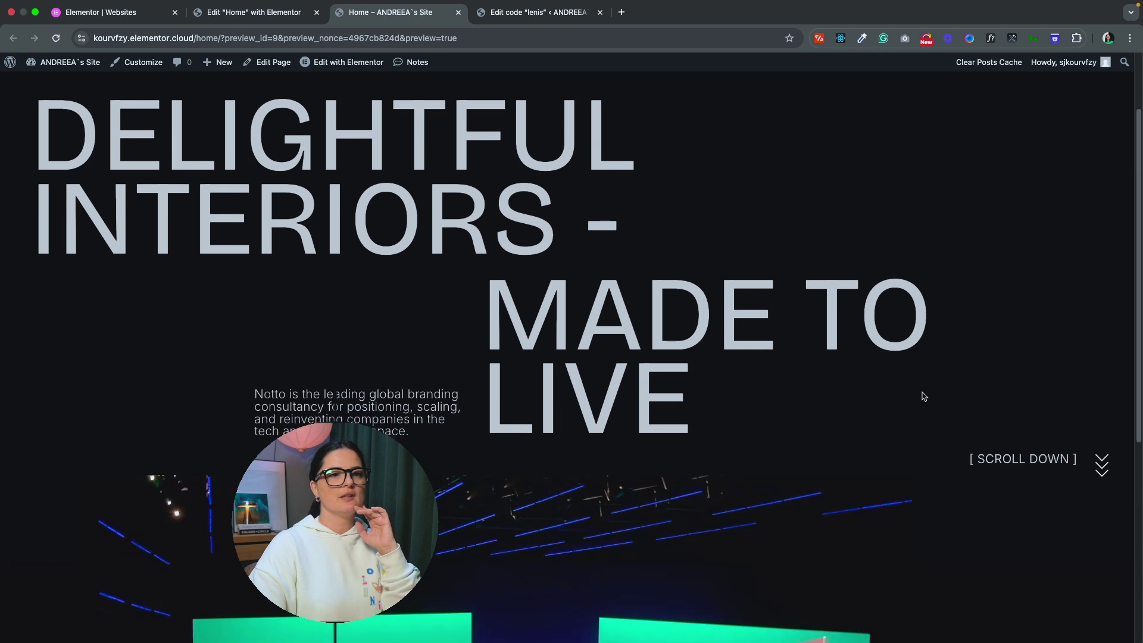
scroll(922, 394, "down", 3)
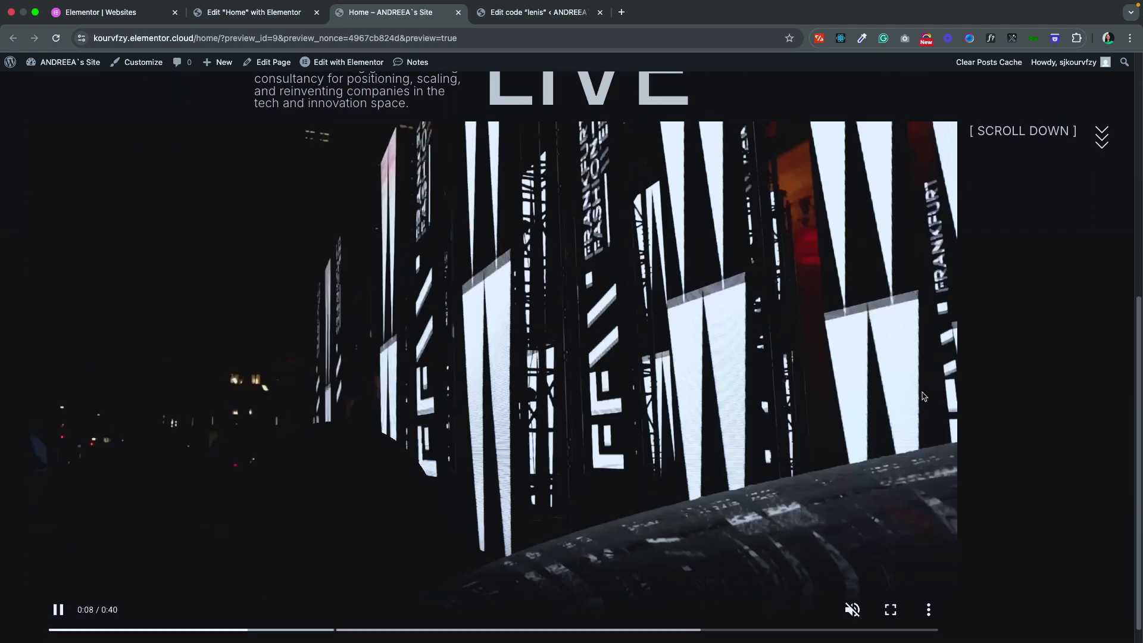
scroll(922, 394, "up", 4)
scroll(923, 396, "up", 3)
scroll(923, 396, "down", 4)
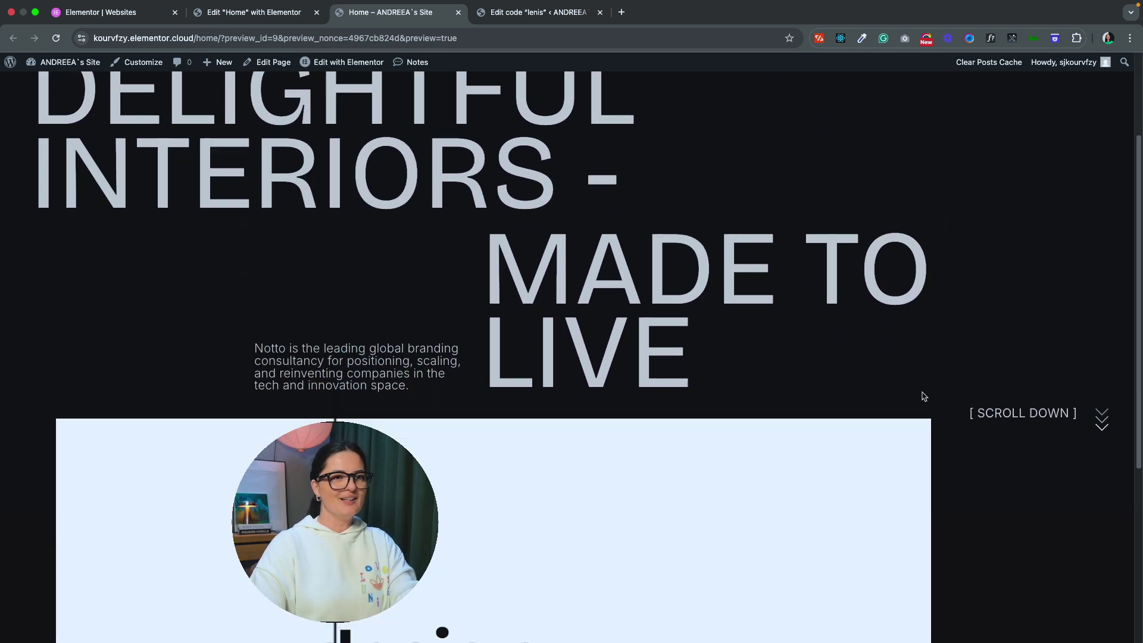
scroll(922, 392, "up", 3)
scroll(923, 392, "down", 5)
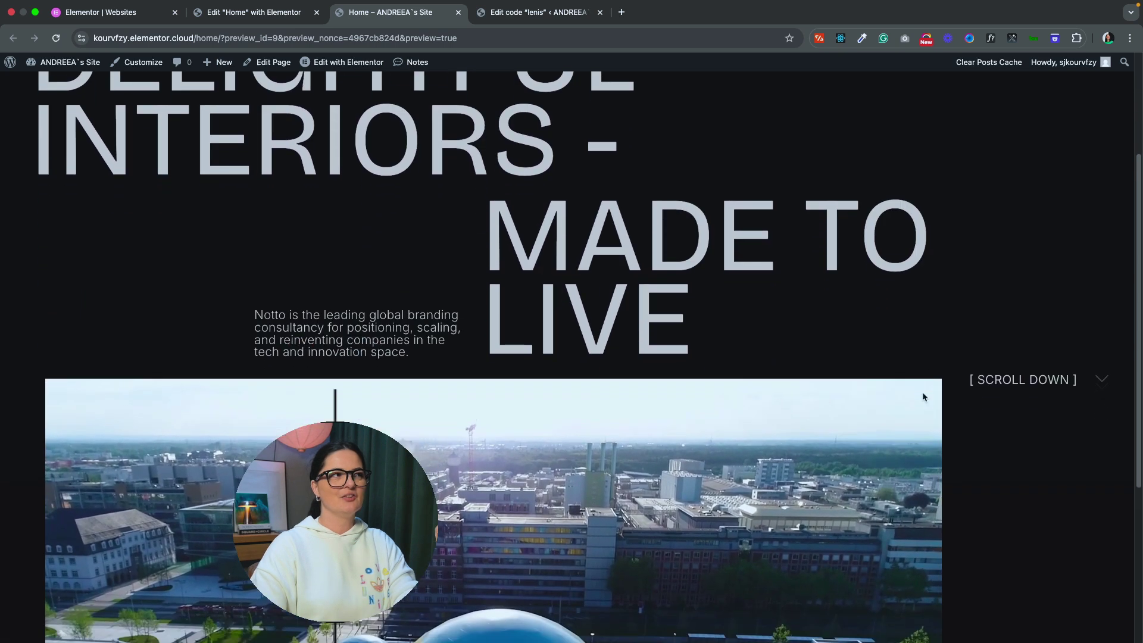
scroll(922, 392, "up", 4)
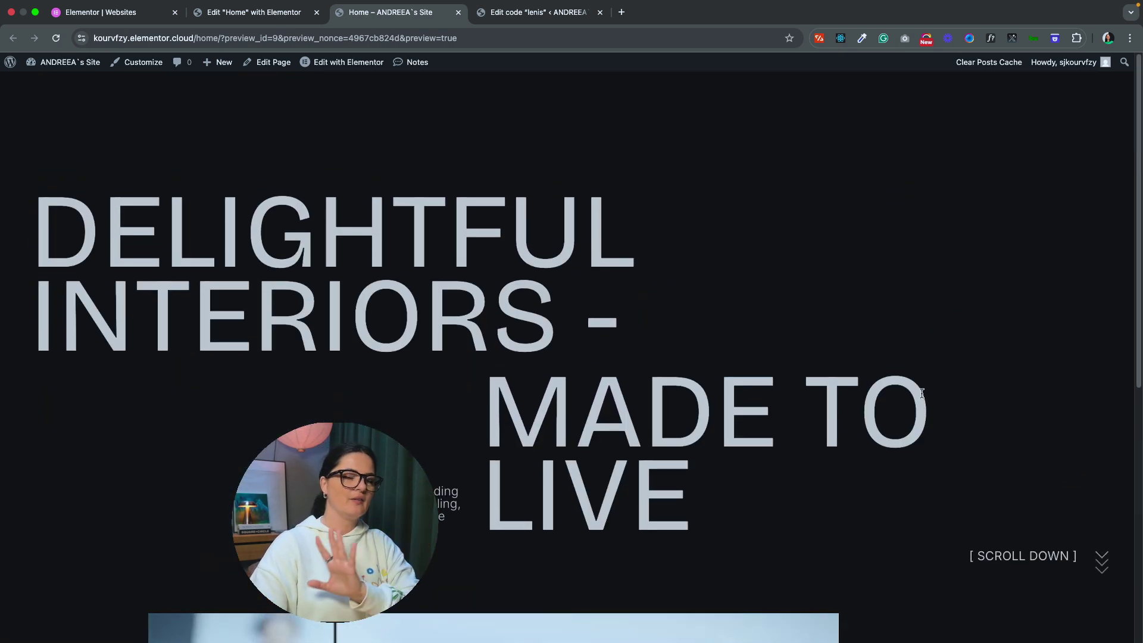
left_click(266, 21)
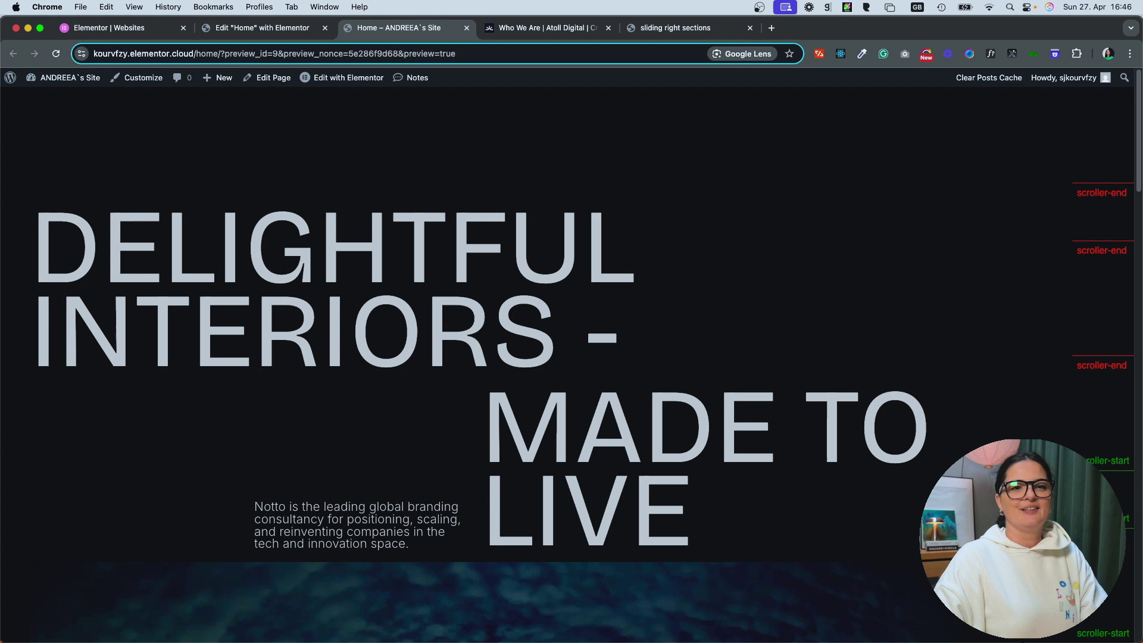
Review the service sections' sliding, image-reveal and divider scroll animations in the page preview, and go back to the editor.
scroll(572, 357, "down", 3)
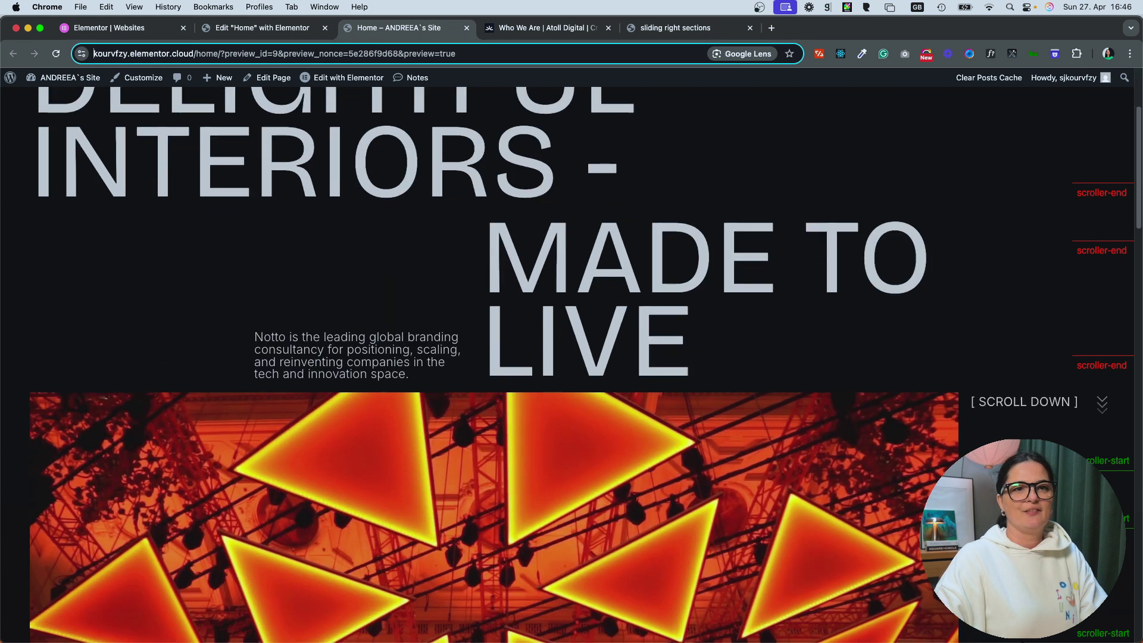
scroll(572, 357, "down", 6)
scroll(572, 357, "down", 4)
scroll(571, 333, "down", 5)
scroll(572, 357, "down", 4)
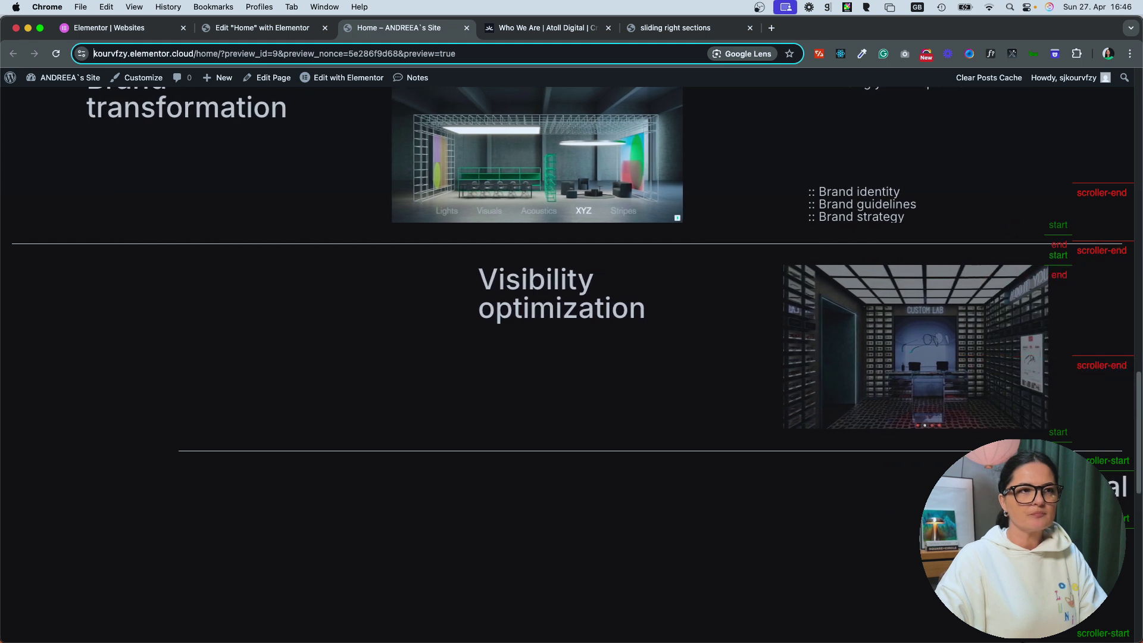
scroll(571, 357, "down", 10)
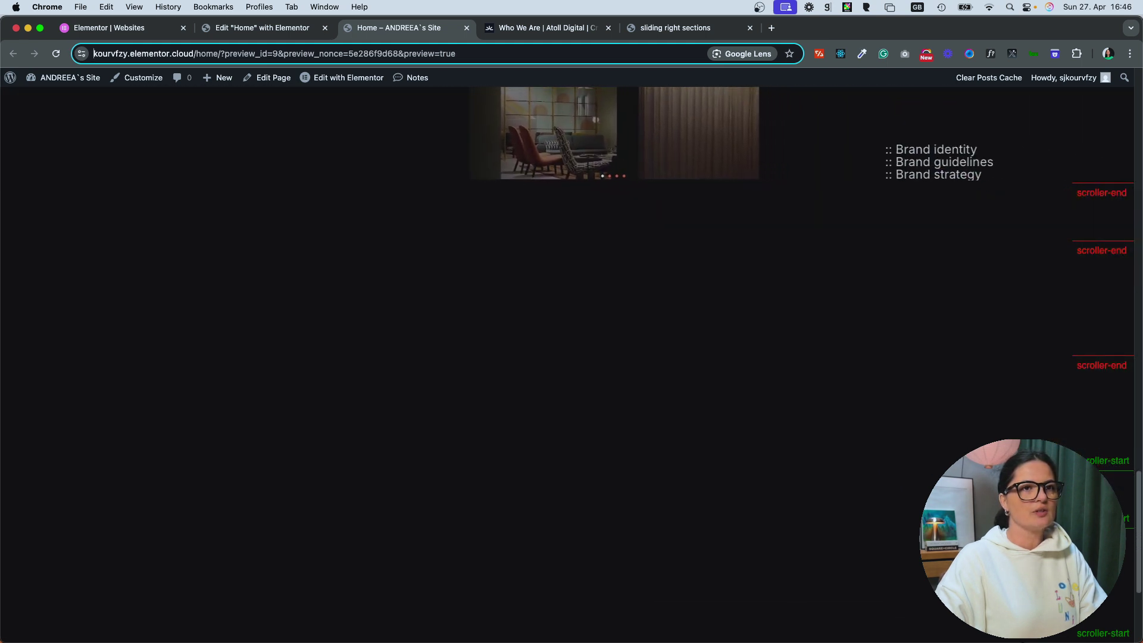
scroll(572, 357, "up", 15)
scroll(572, 357, "down", 8)
key("ctrl+shift+Tab")
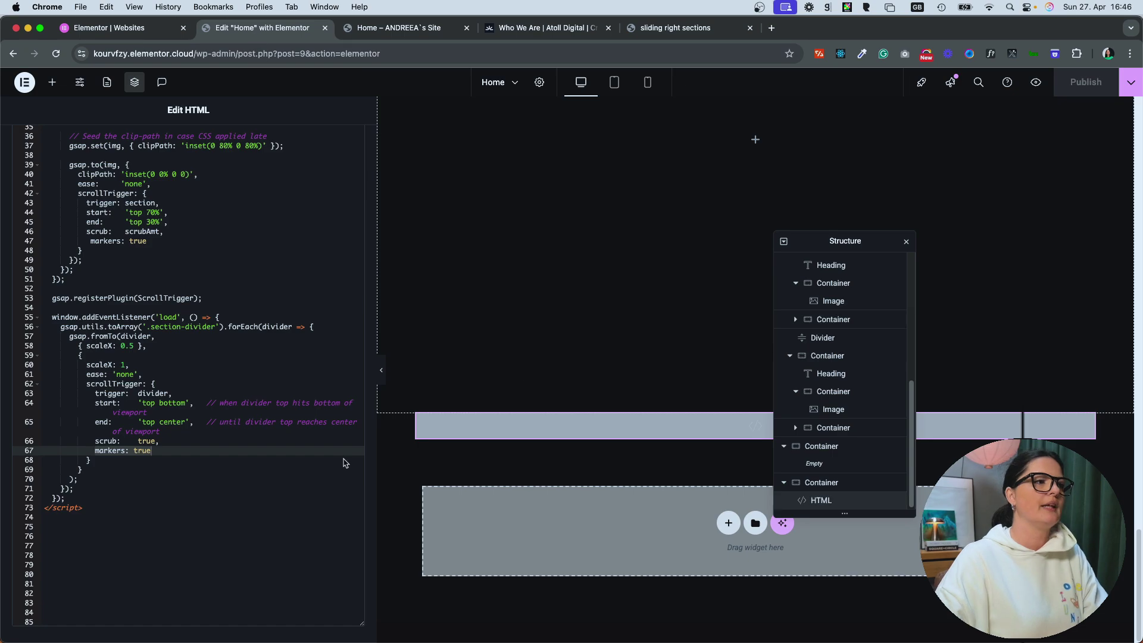